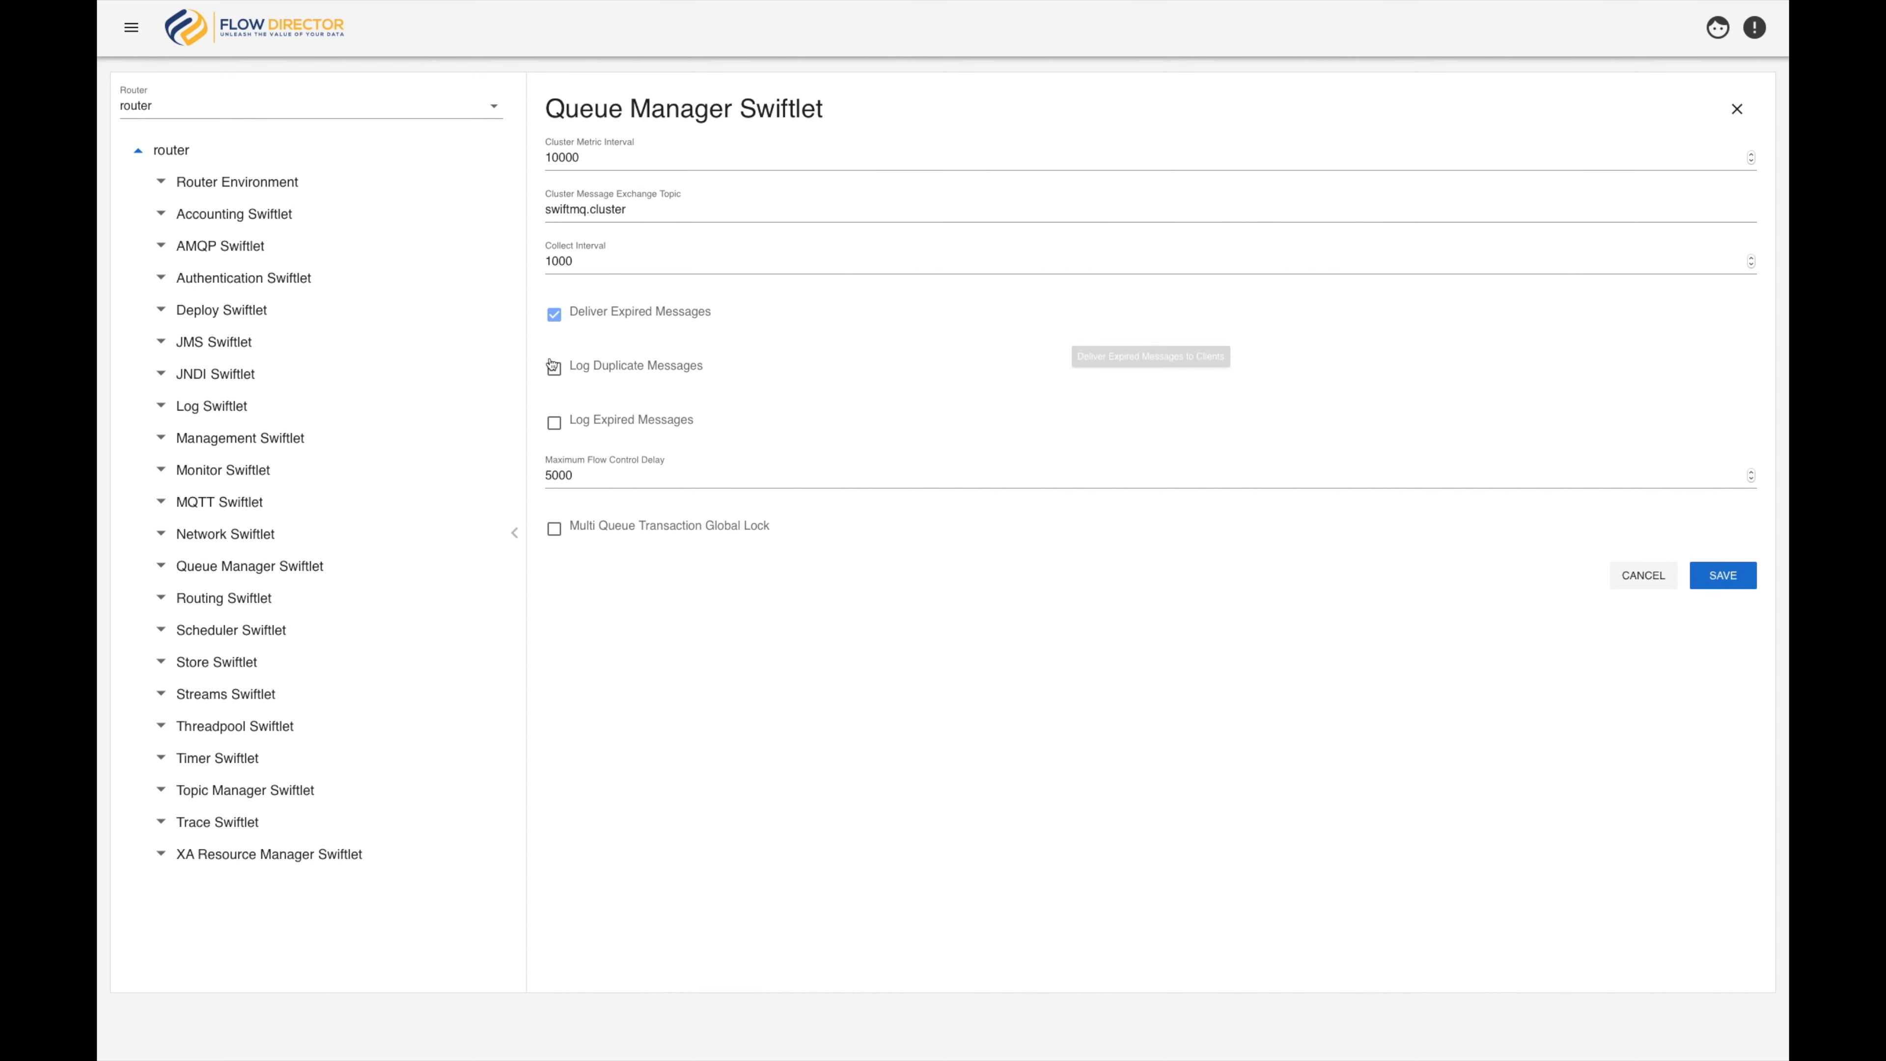
Save the Queue Manager Swiftlet settings and open its list of queues
{"action": "left_click", "coordinate": [1718, 582]}
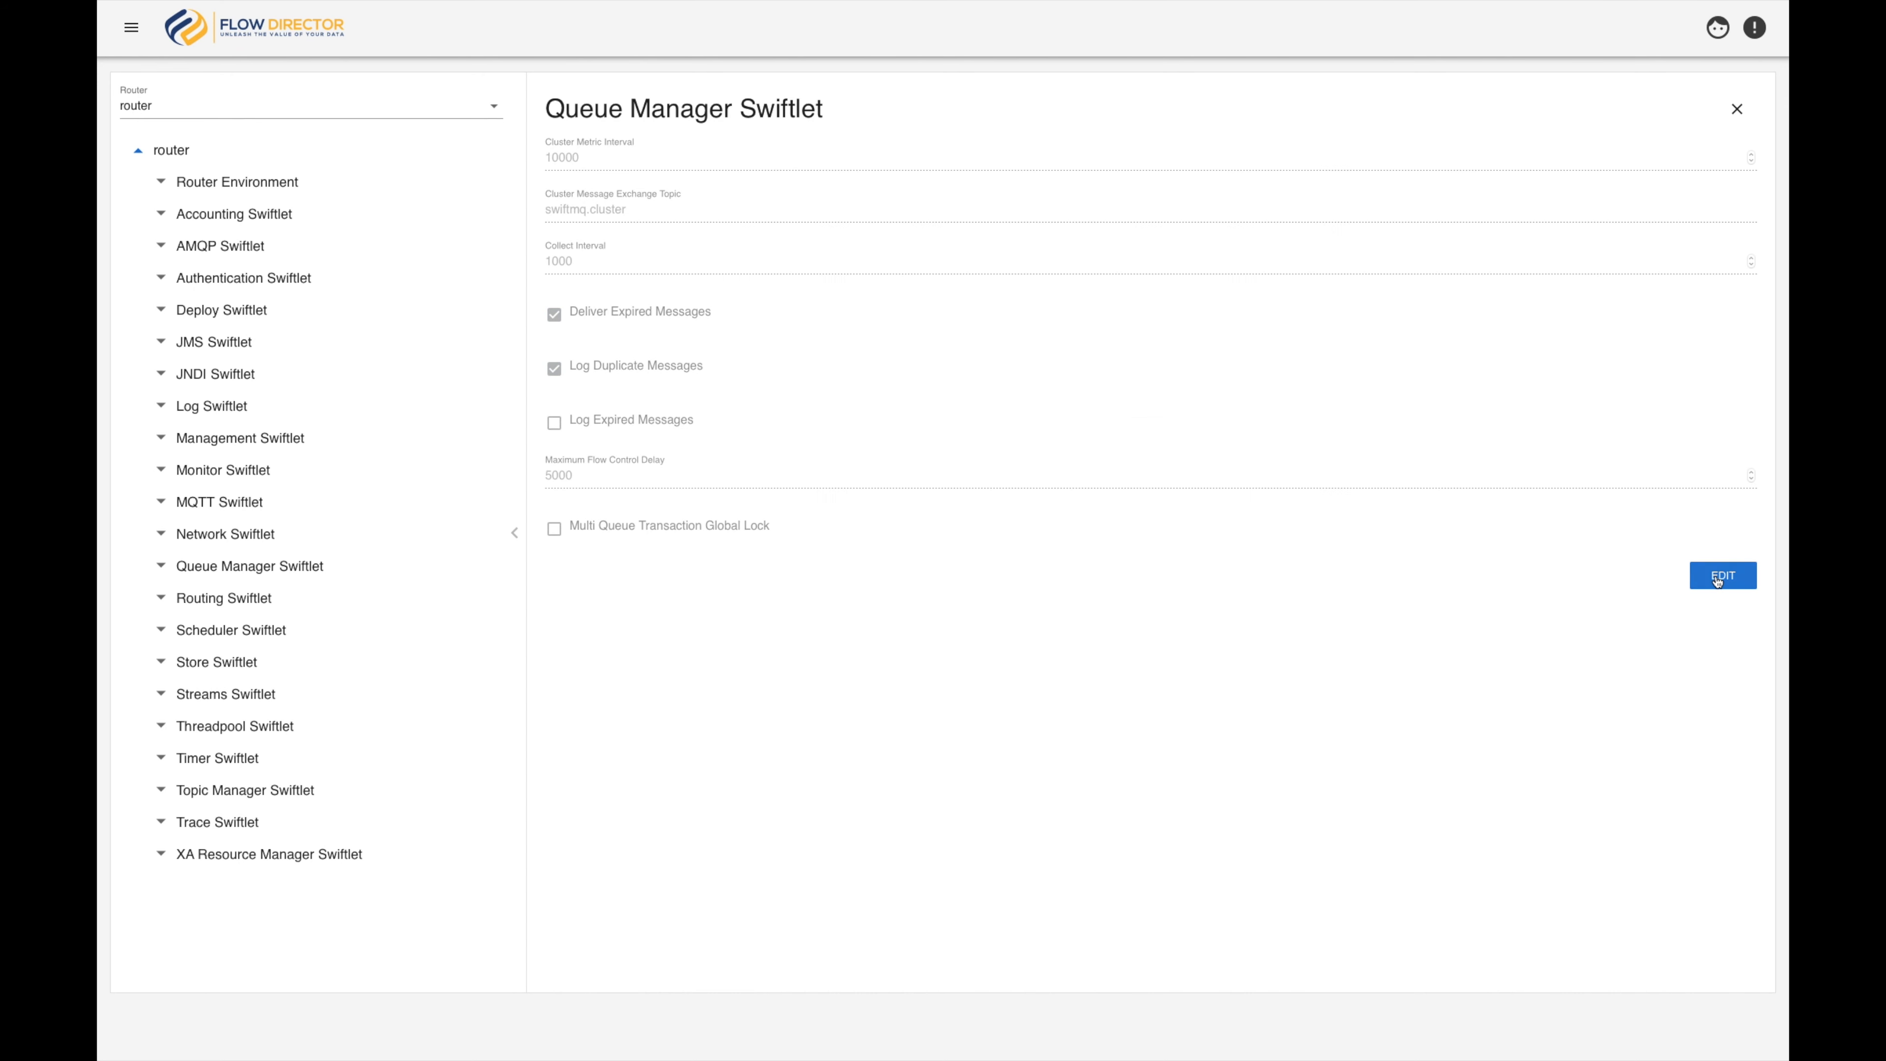
{"action": "left_click", "coordinate": [161, 566]}
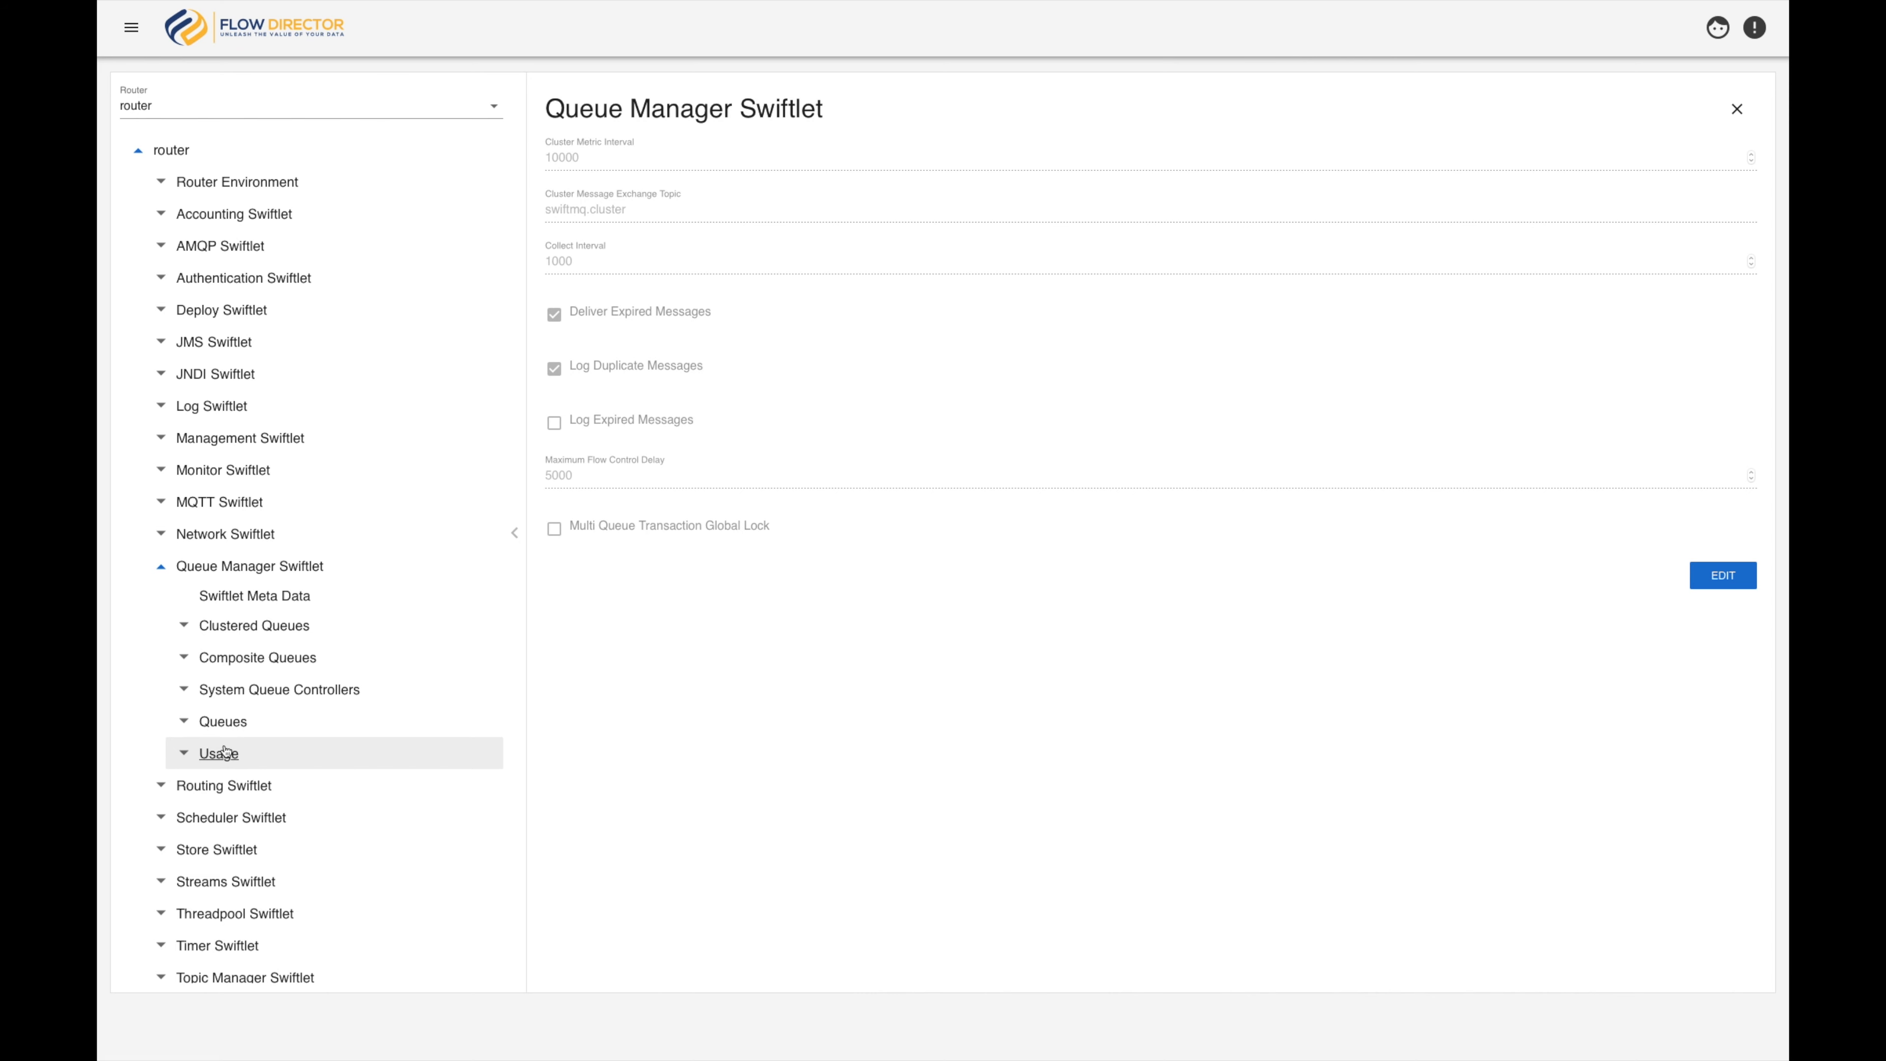
{"action": "left_click", "coordinate": [226, 726]}
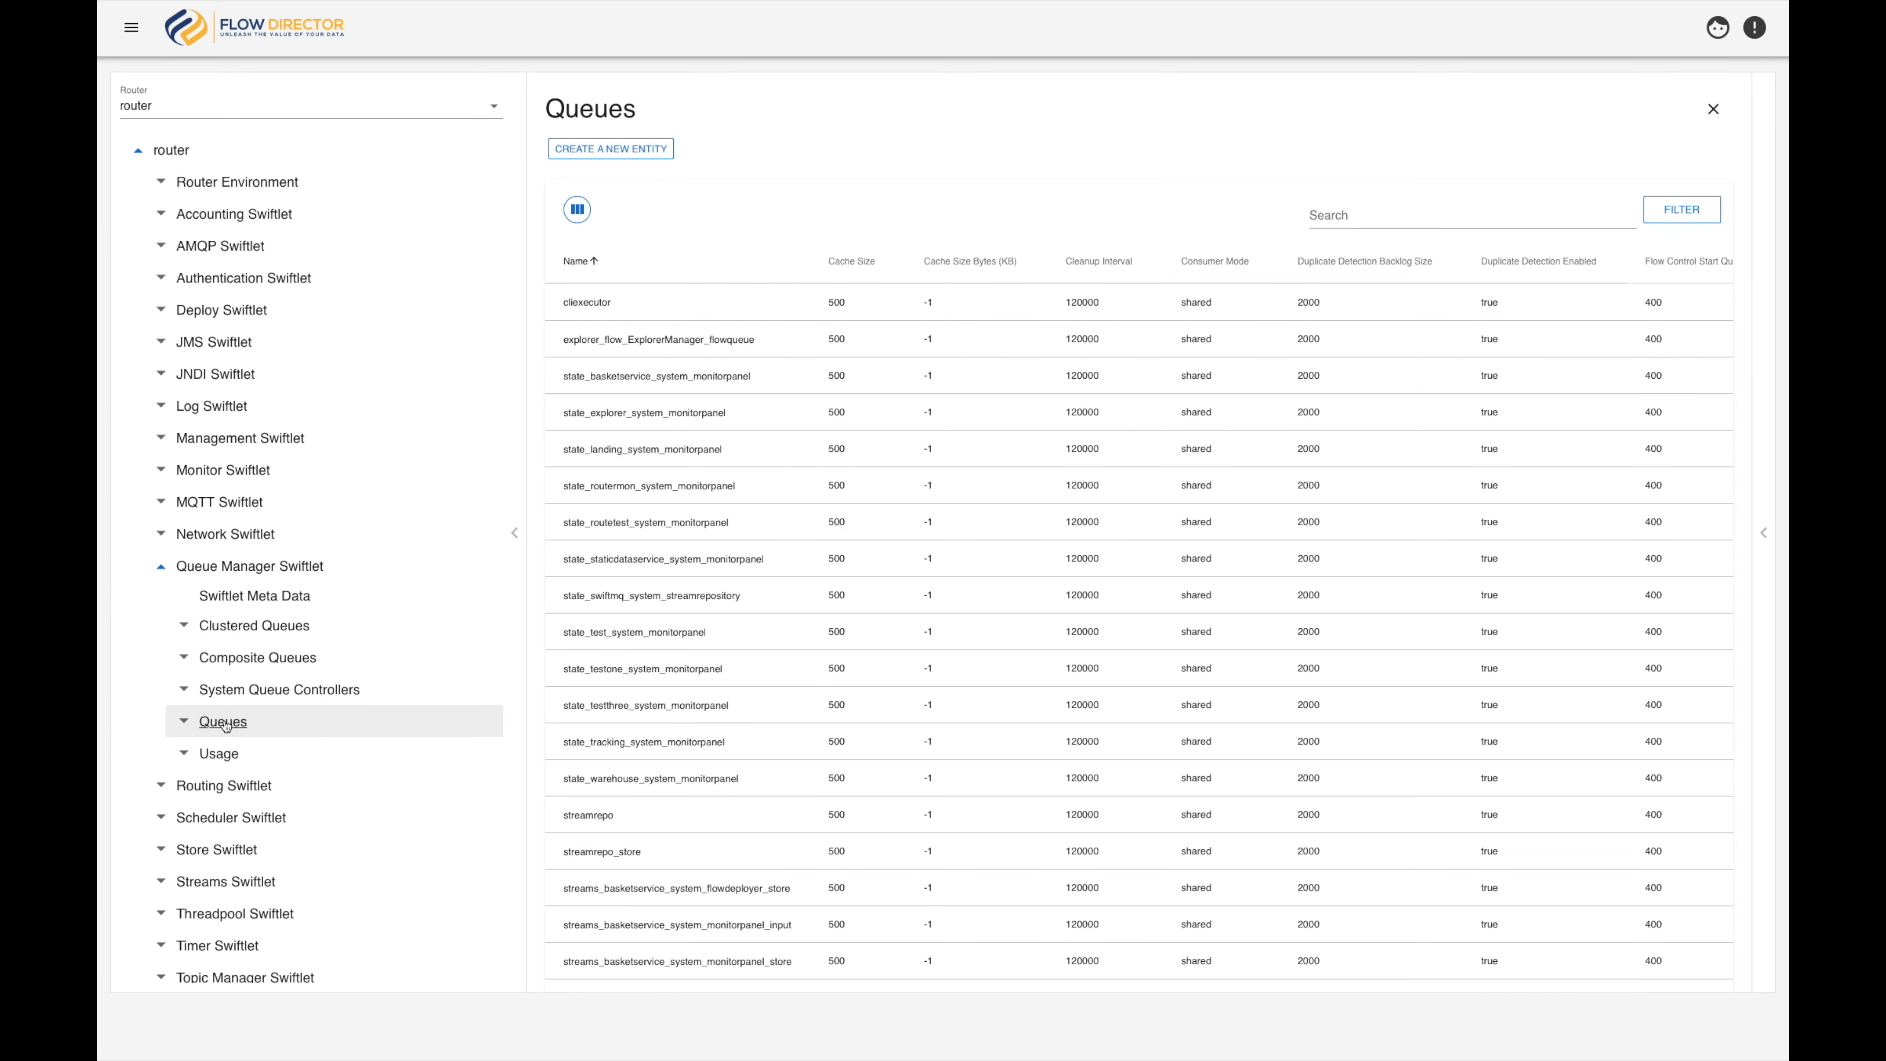
Expand the Queues node in the router tree and view the settings of streams_basketservice_system_monitorpanel_store
{"action": "left_click", "coordinate": [183, 723]}
{"action": "scroll", "coordinate": [271, 773], "scroll_direction": "down", "scroll_amount": 10}
{"action": "scroll", "coordinate": [275, 778], "scroll_direction": "down", "scroll_amount": 1}
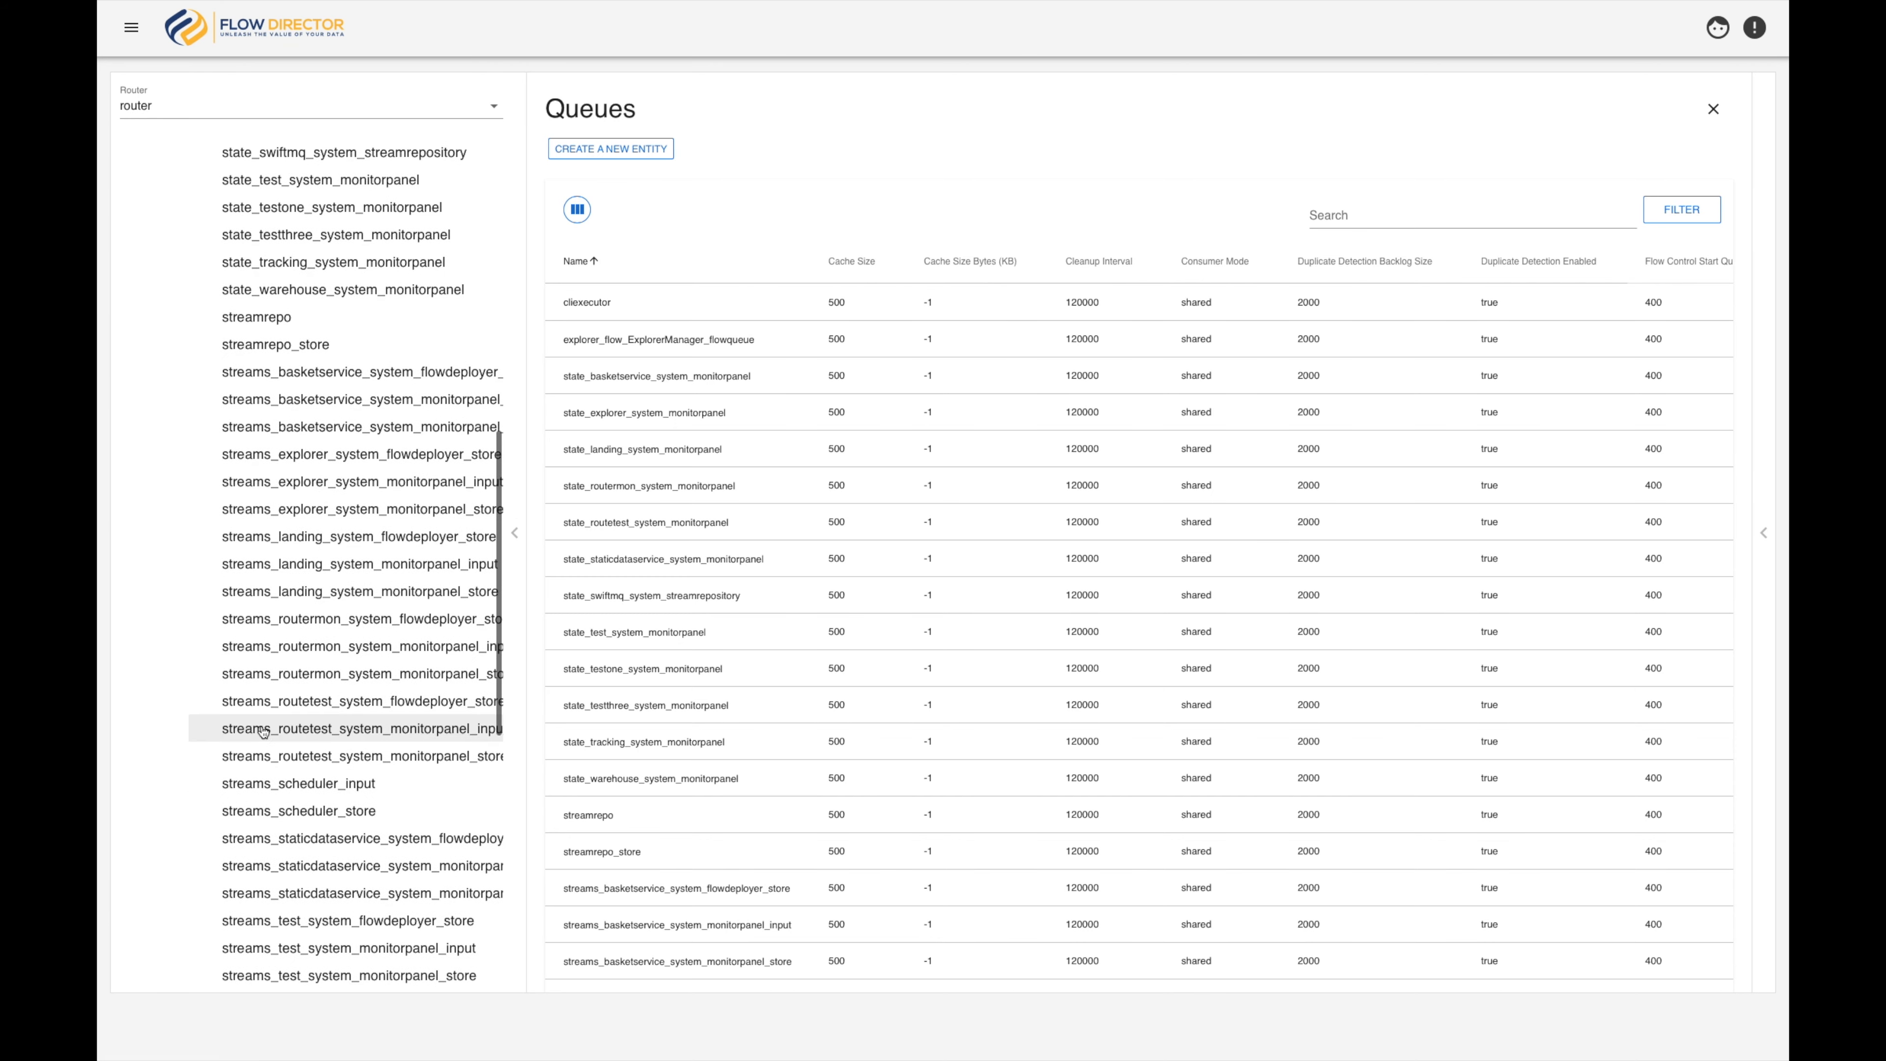
{"action": "left_click", "coordinate": [249, 429]}
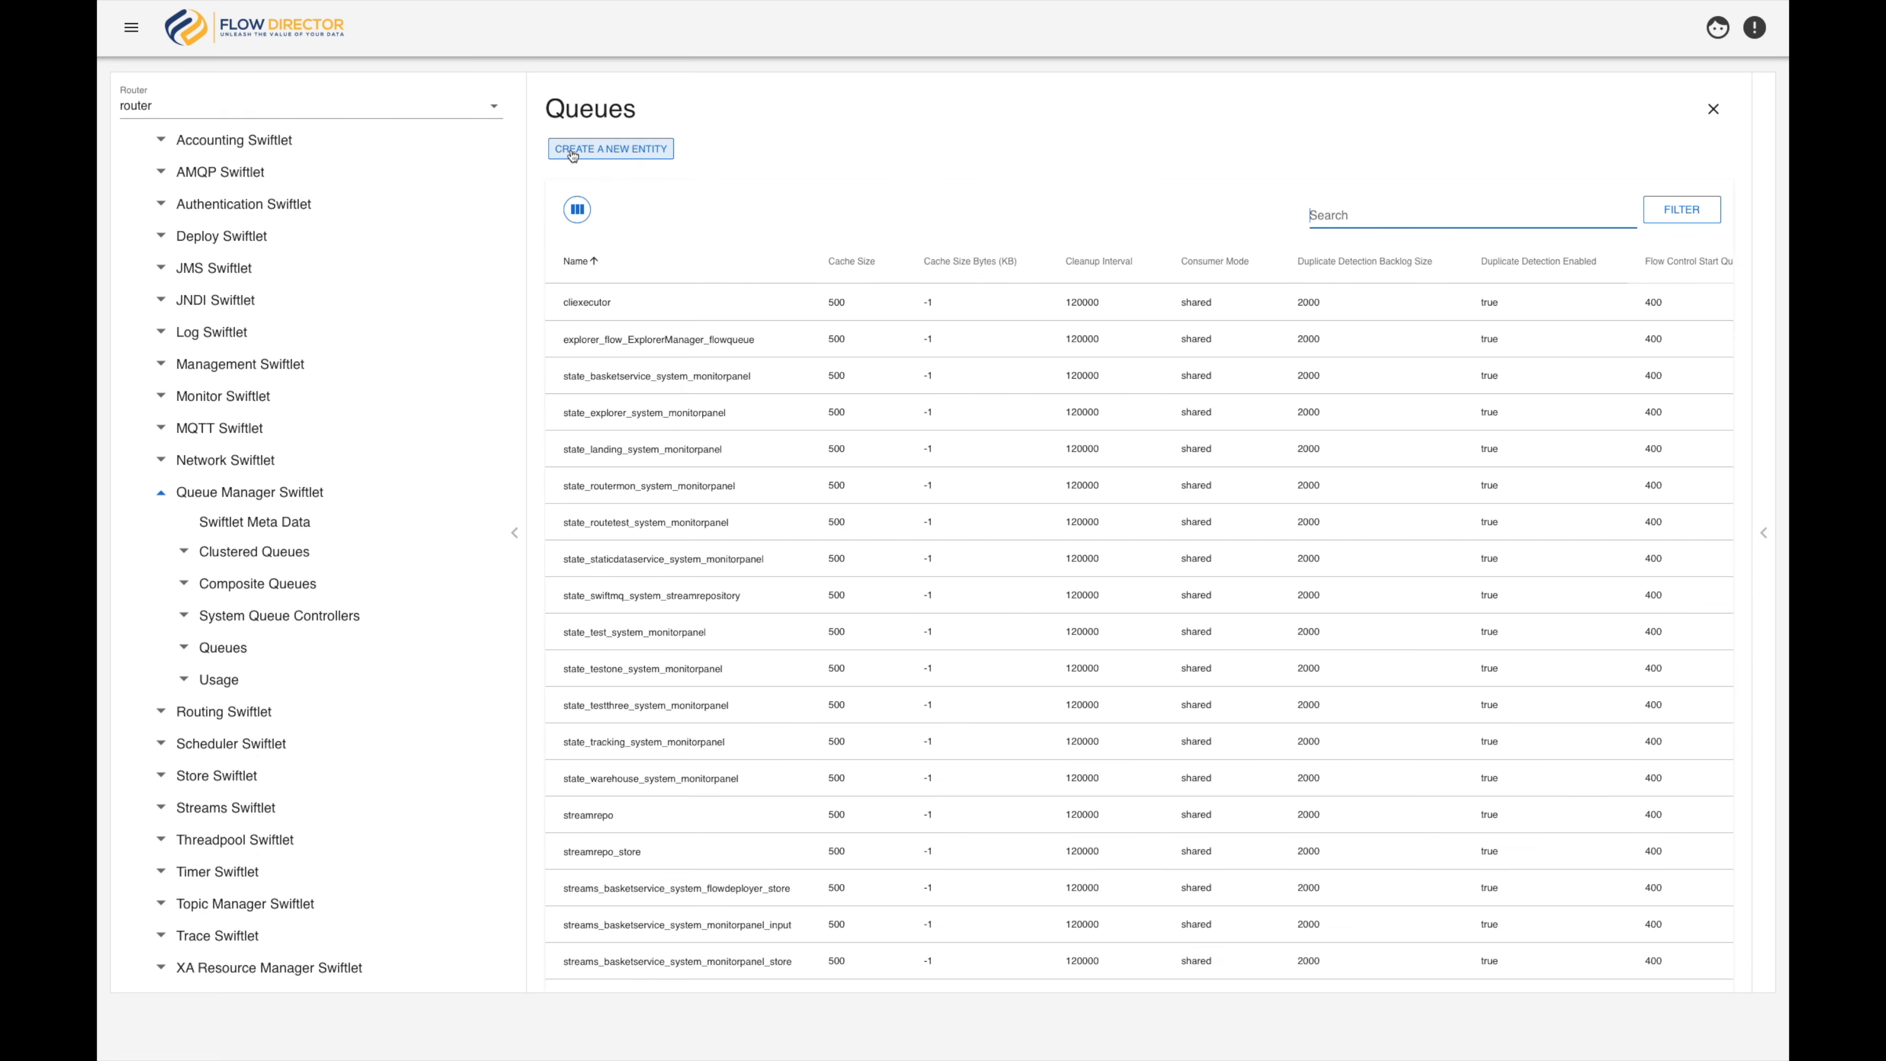
Create a new queue named demoqueue with shared consumer mode and duplicate detection enabled
{"action": "left_click", "coordinate": [572, 155]}
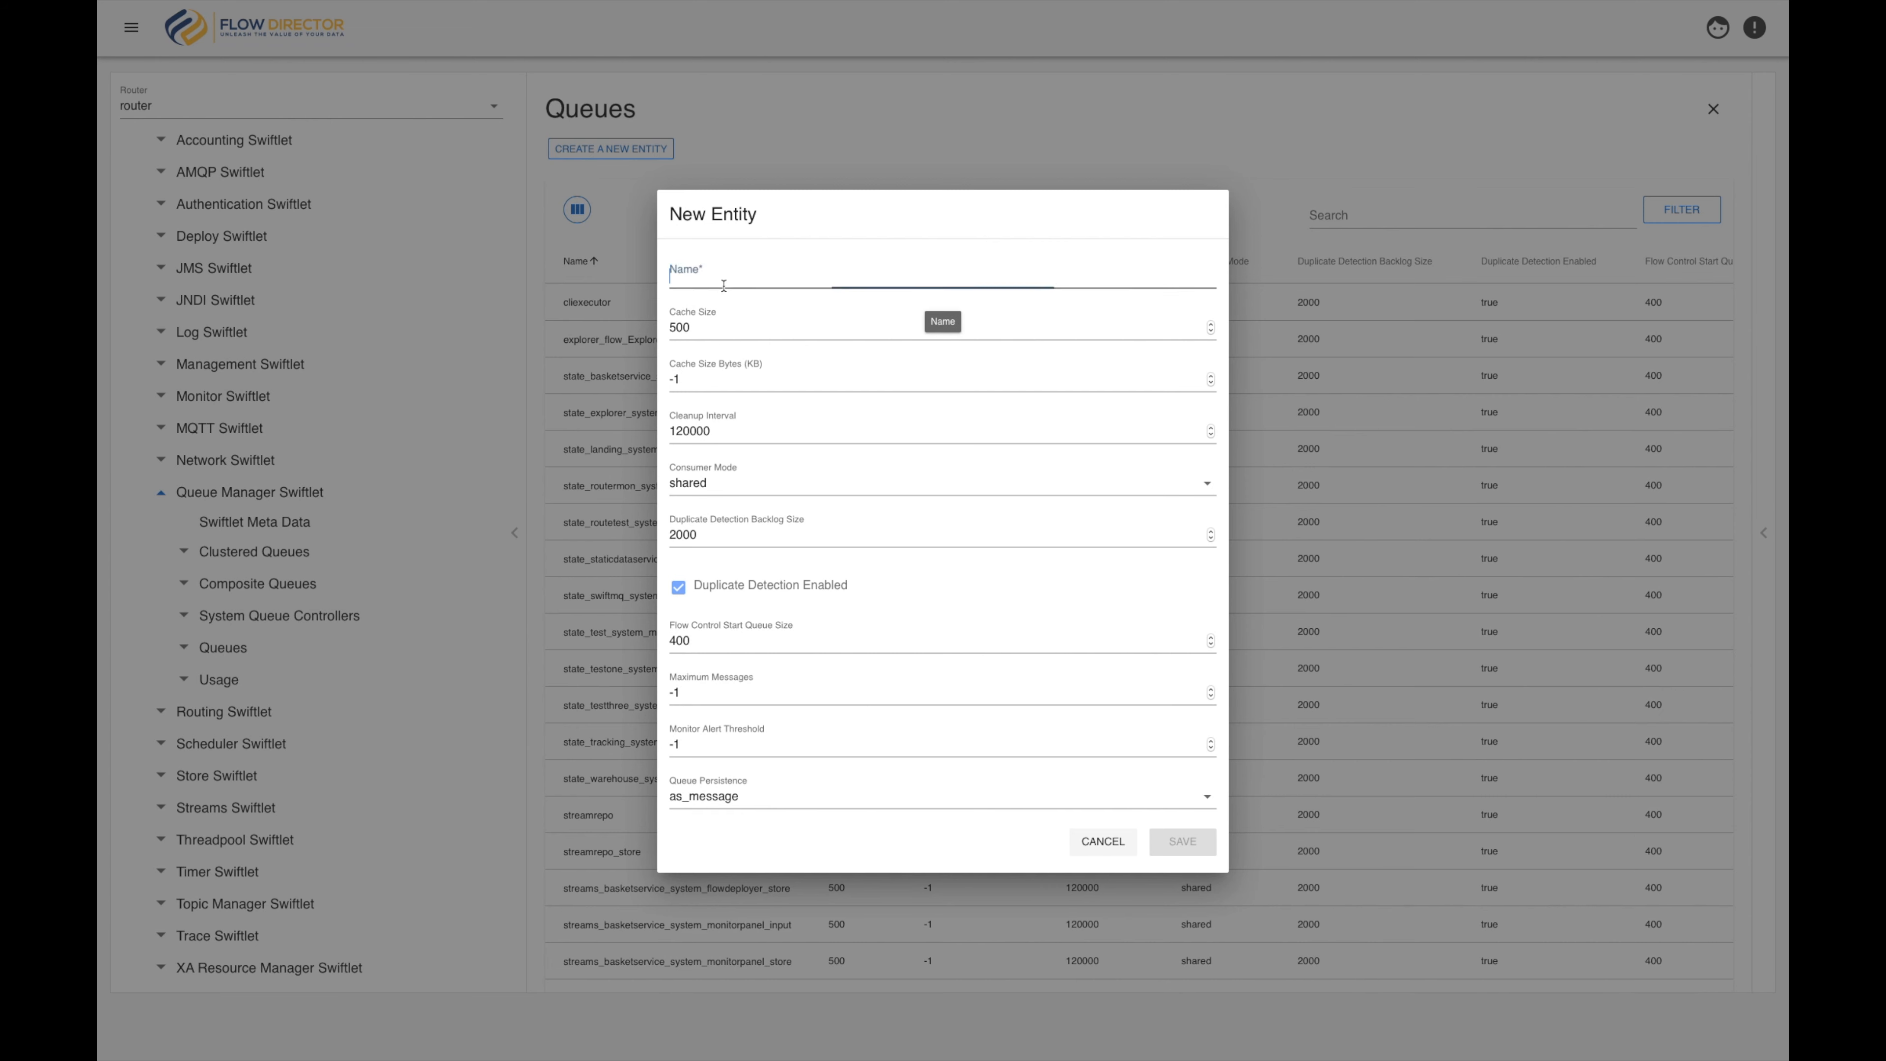
{"action": "left_click", "coordinate": [727, 281]}
{"action": "type", "text": "demoqueue"}
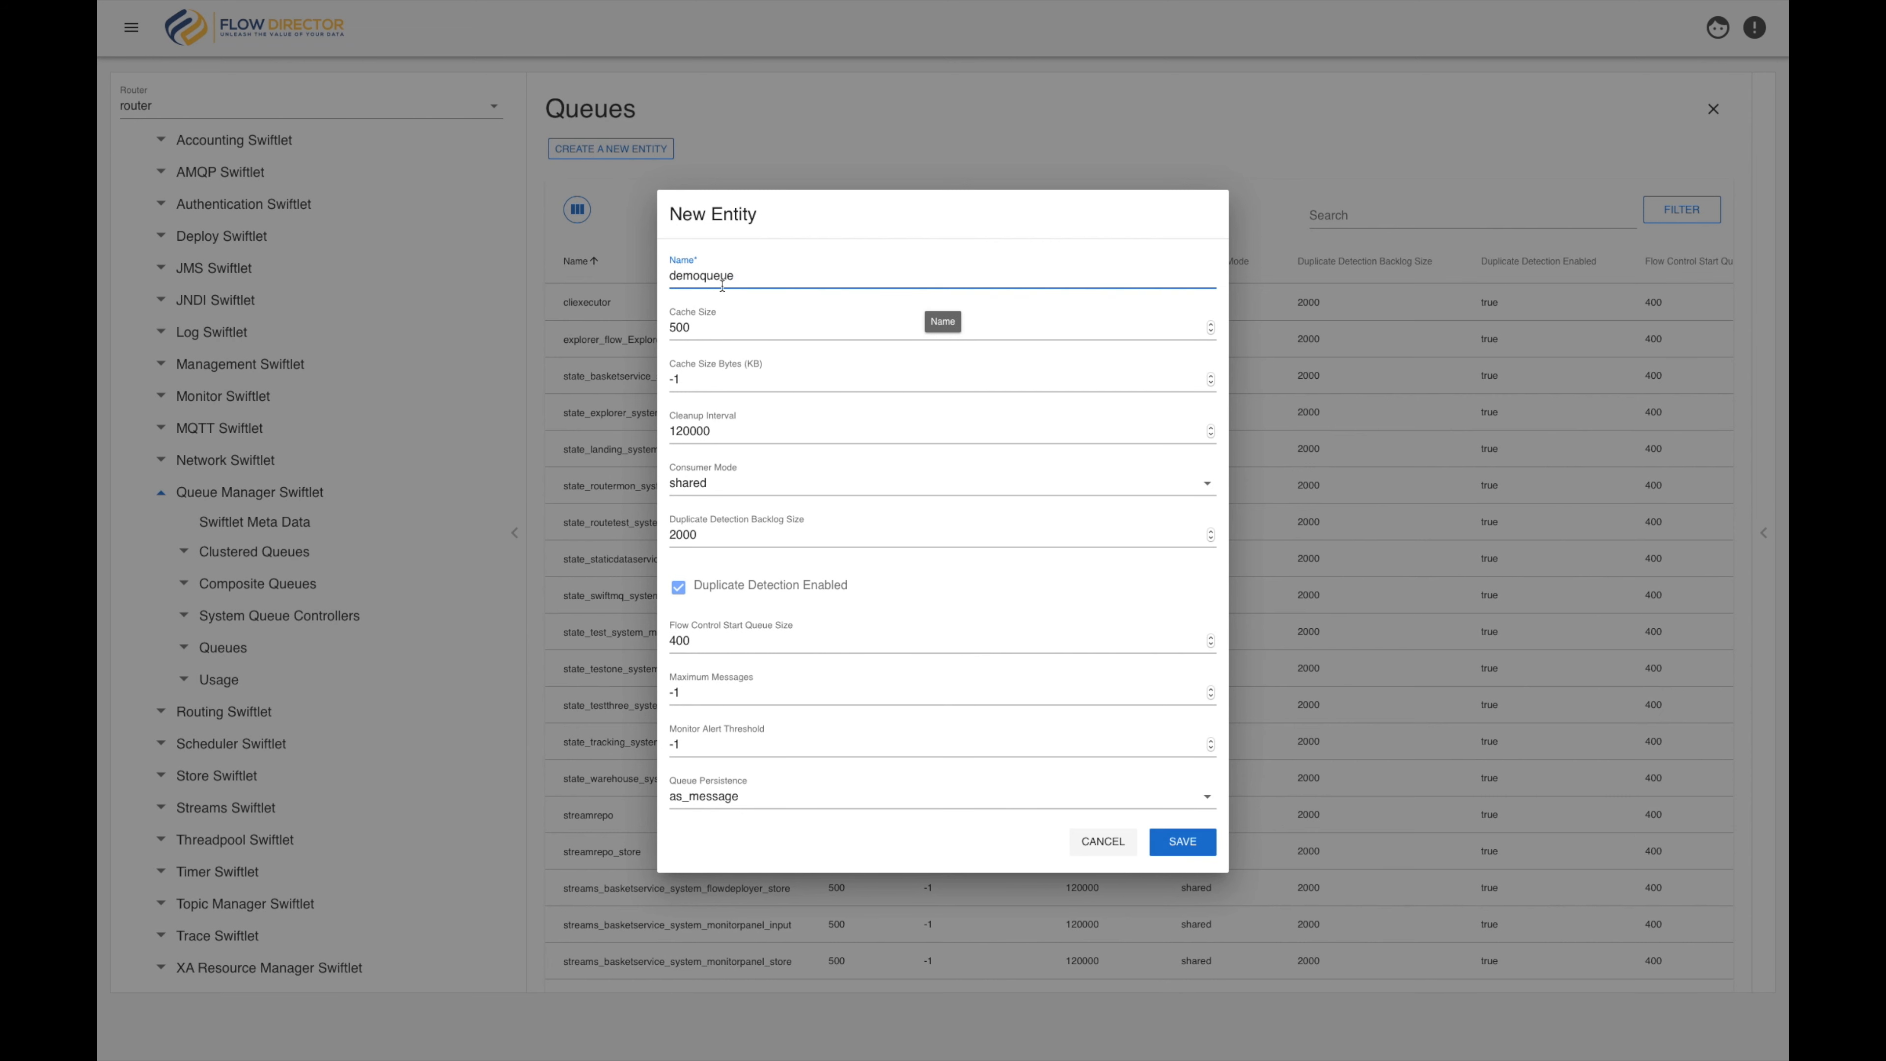
{"action": "left_click", "coordinate": [743, 490]}
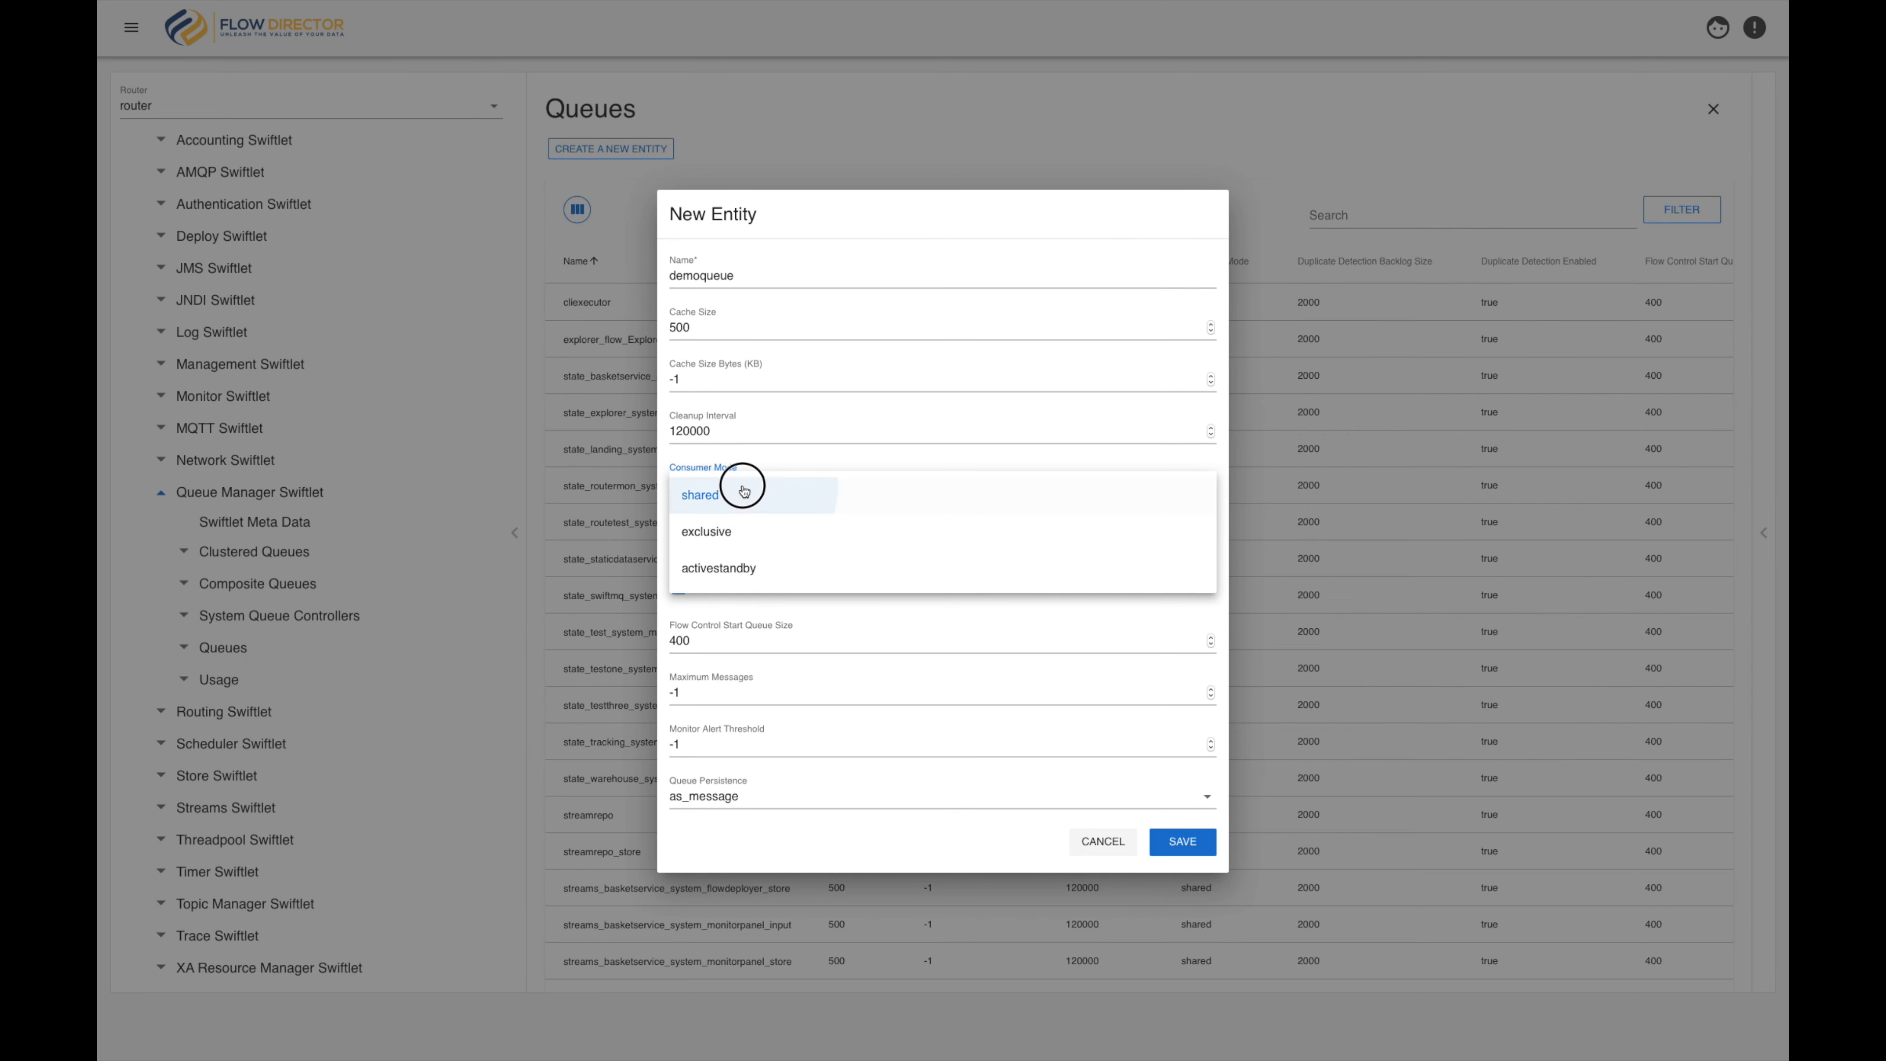
{"action": "left_click", "coordinate": [743, 491]}
{"action": "left_click", "coordinate": [679, 588]}
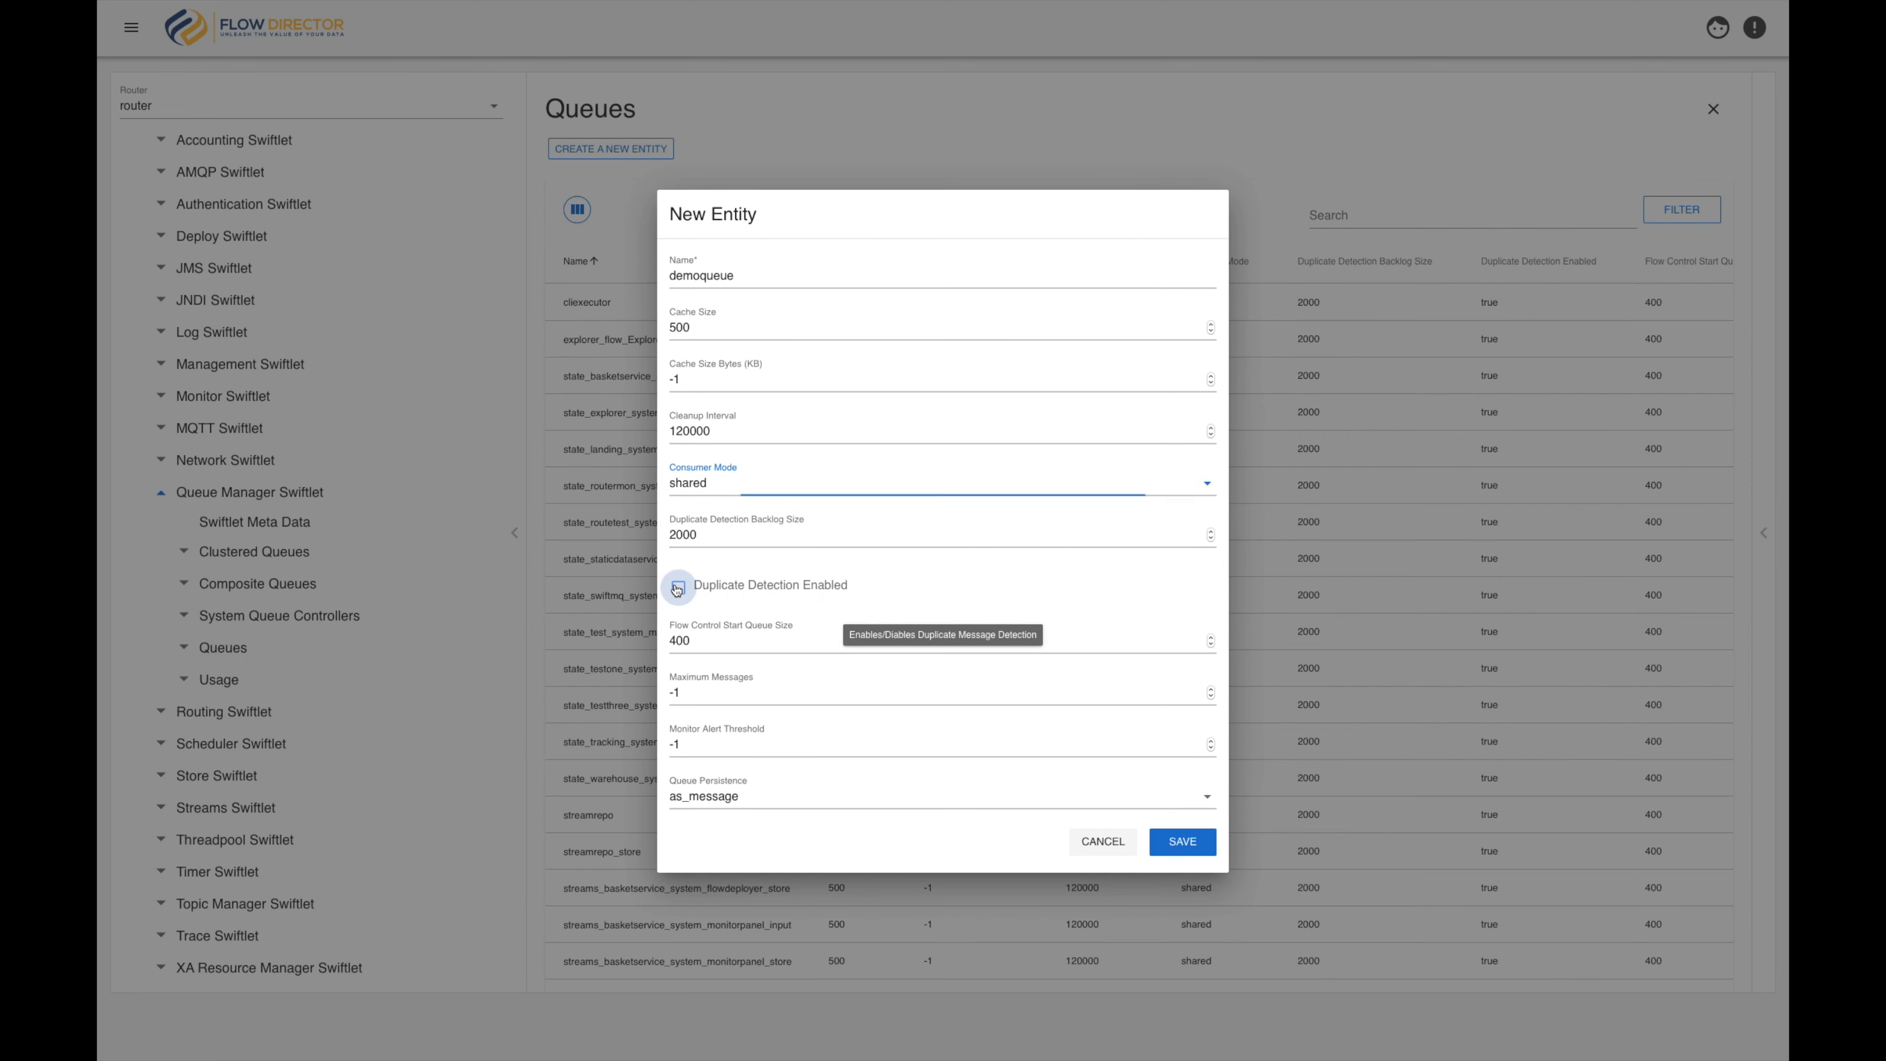
{"action": "left_click", "coordinate": [1177, 844]}
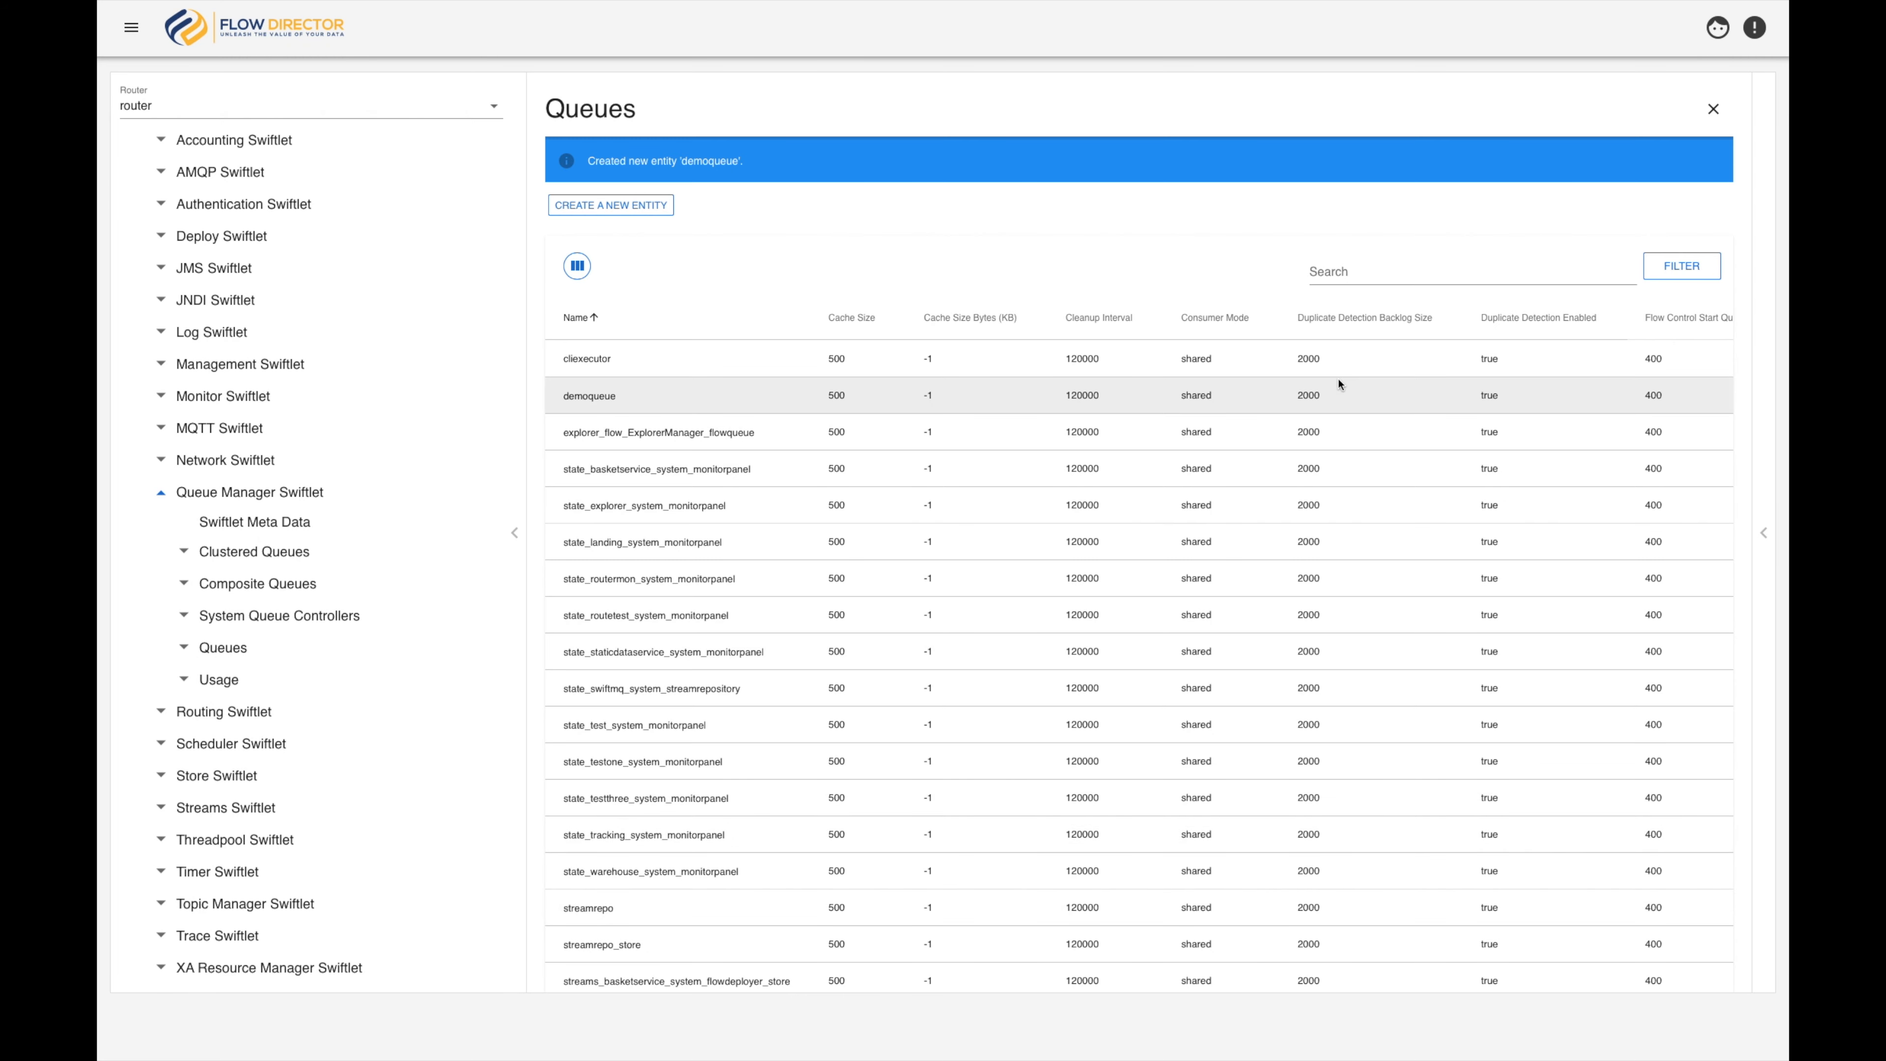
Filter the queue list by "demo", restore the full list, and look through its columns
{"action": "type", "text": "d"}
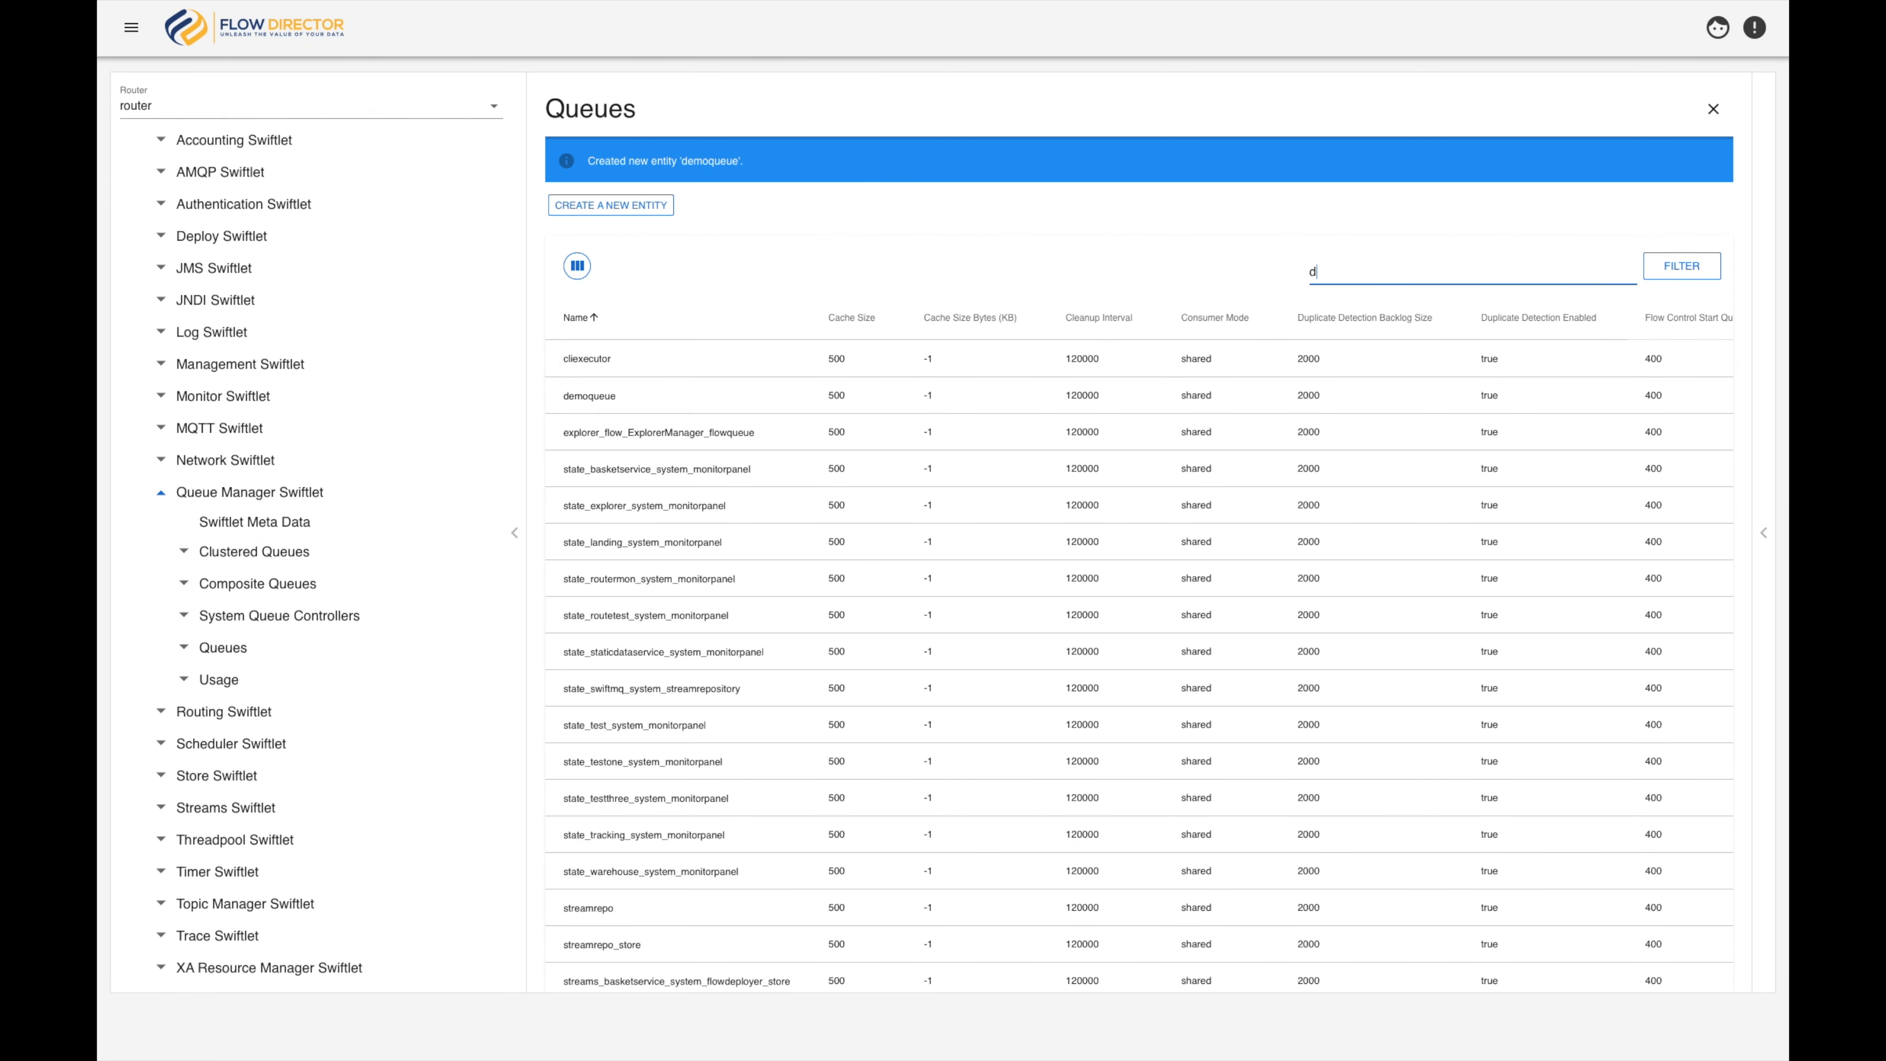
{"action": "type", "text": "emo"}
{"action": "left_click", "coordinate": [1696, 274]}
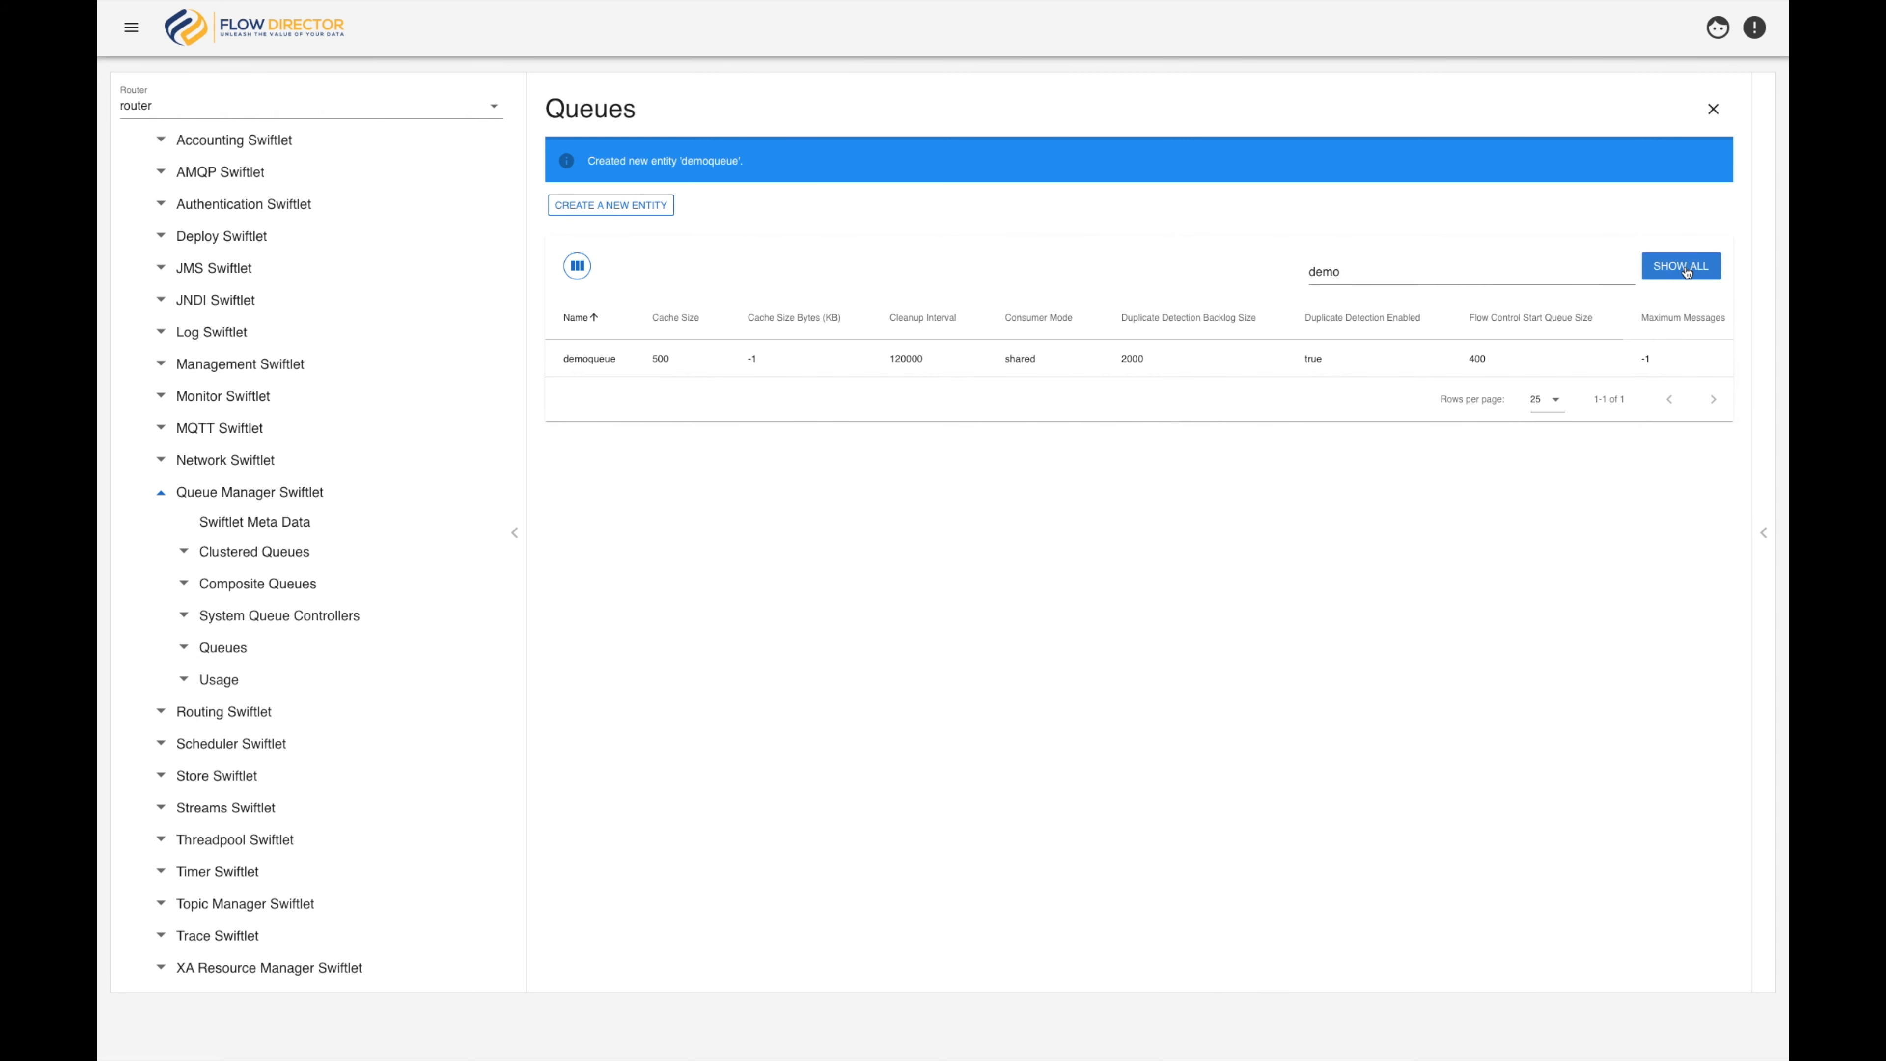
{"action": "left_click", "coordinate": [1687, 272]}
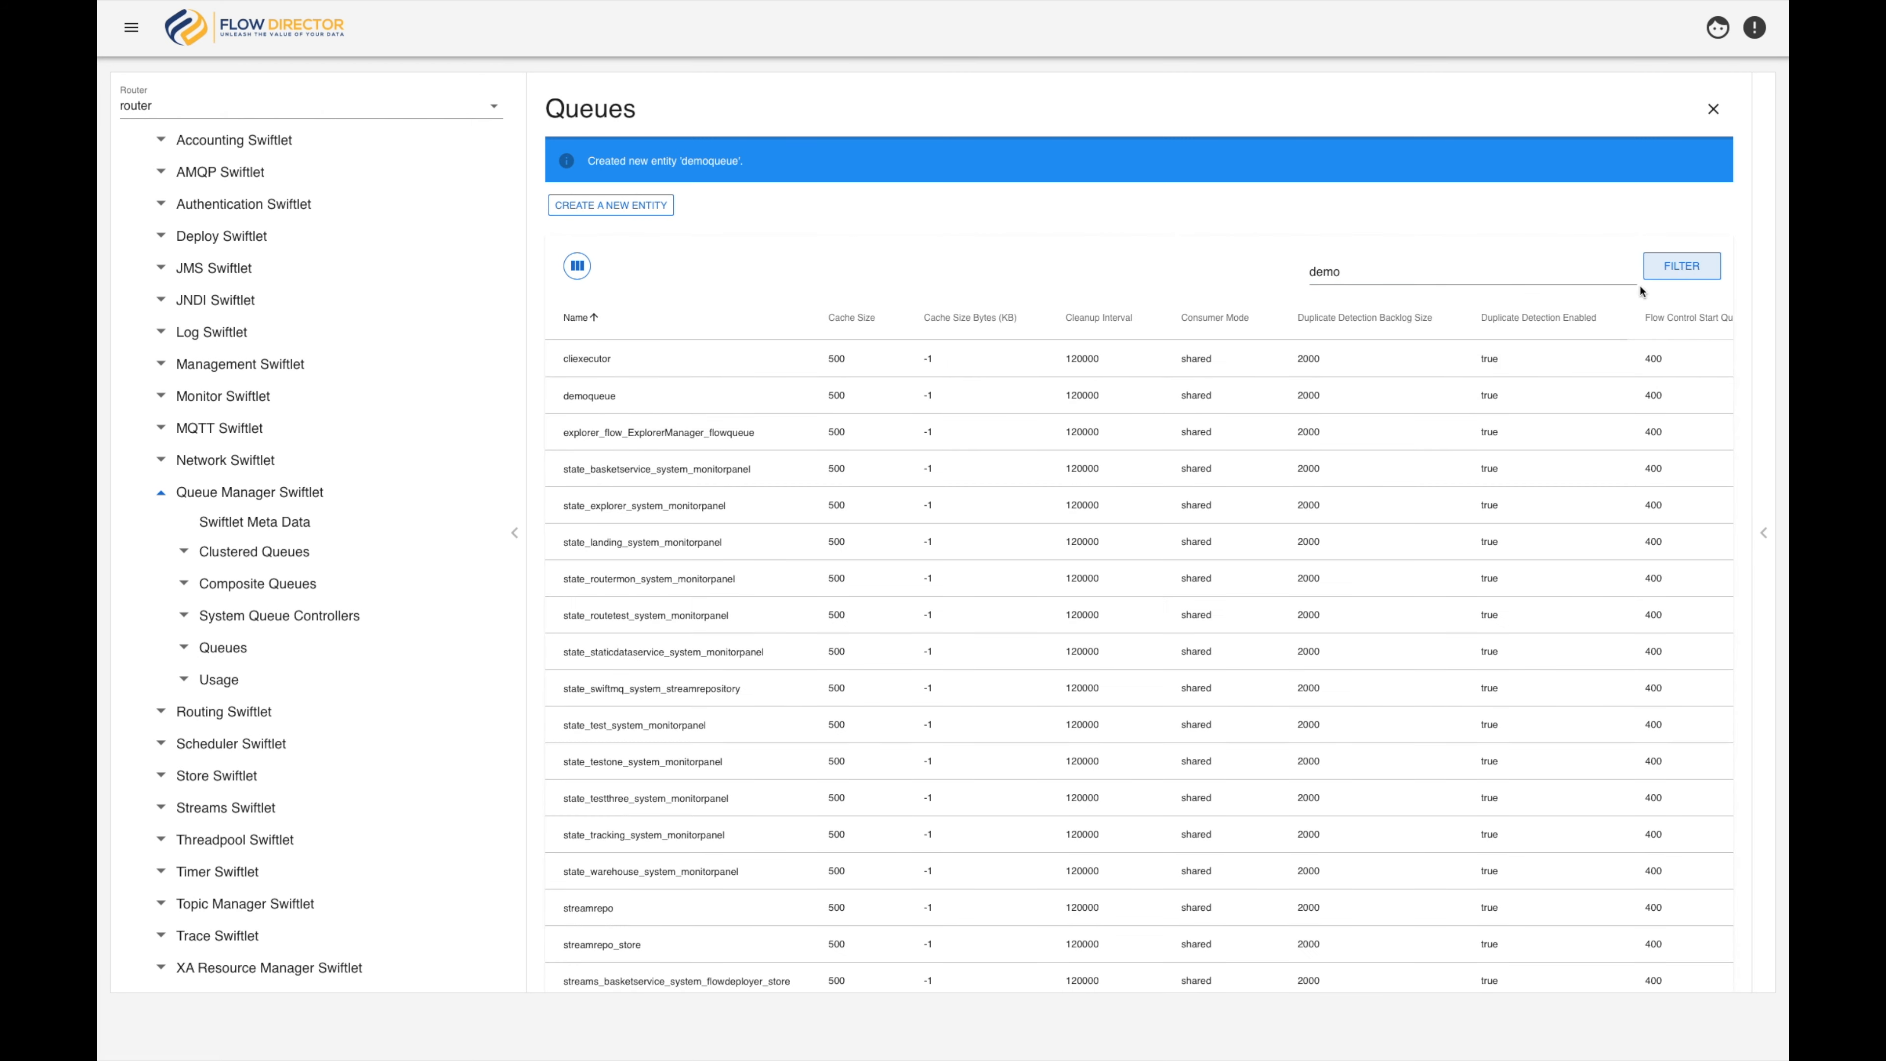
{"action": "scroll", "coordinate": [1262, 432], "scroll_direction": "right", "scroll_amount": 5}
{"action": "scroll", "coordinate": [1262, 432], "scroll_direction": "left", "scroll_amount": 5}
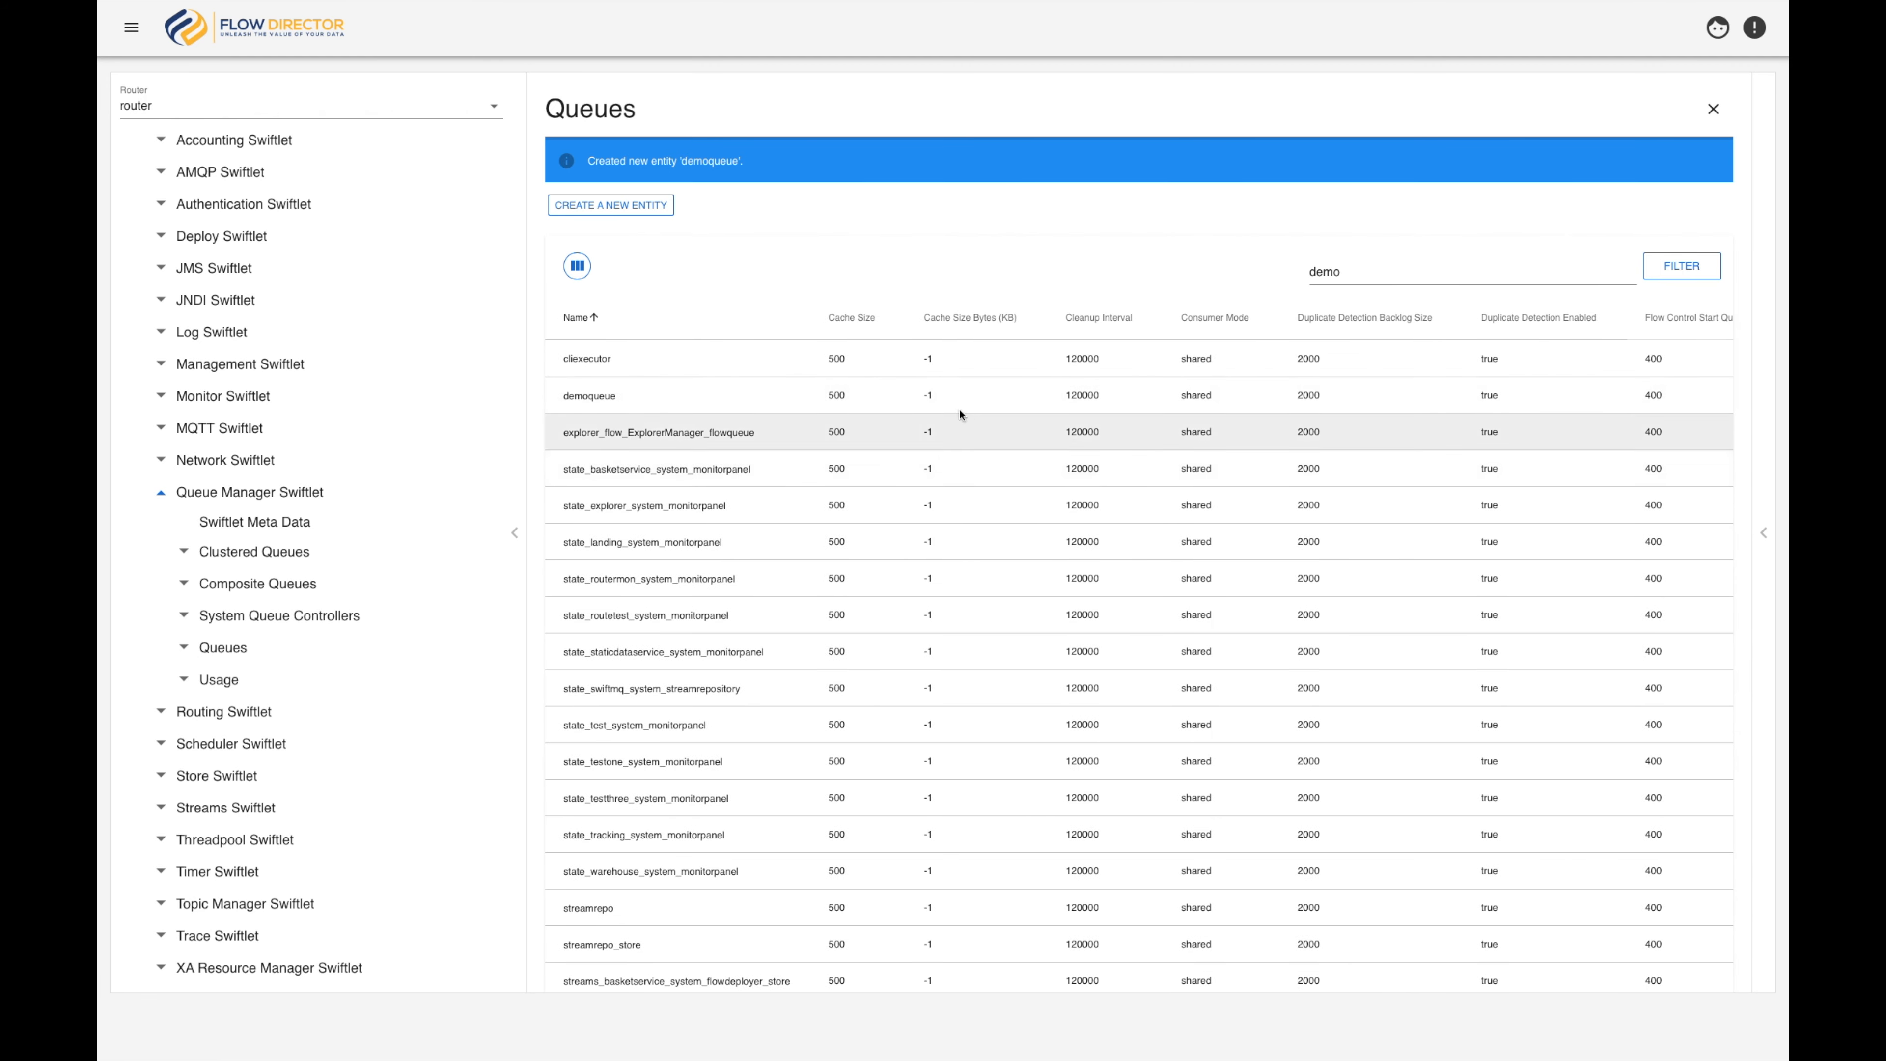
Set the Cleanup Interval of demoqueue to 50000 directly in the queue table
{"action": "left_click", "coordinate": [1085, 349]}
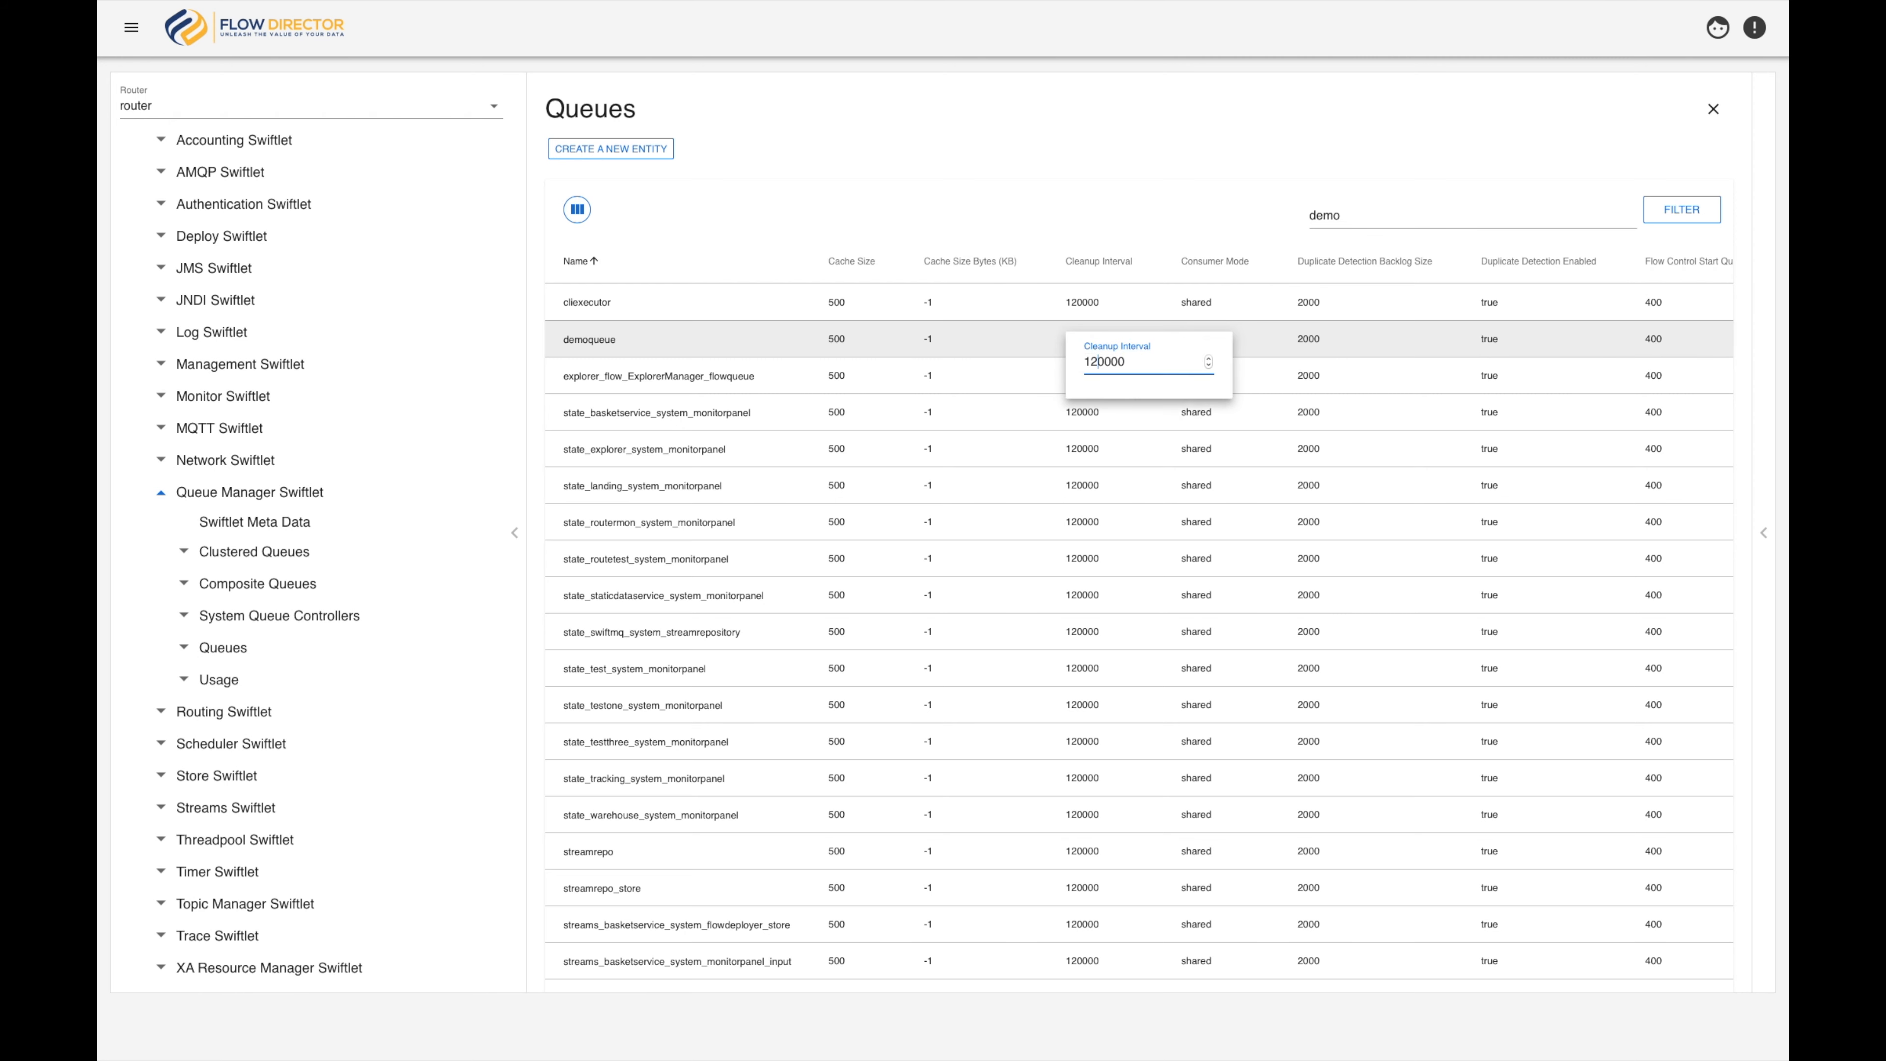
{"action": "key", "text": "BackSpace"}
{"action": "type", "text": "5"}
{"action": "key", "text": "Return"}
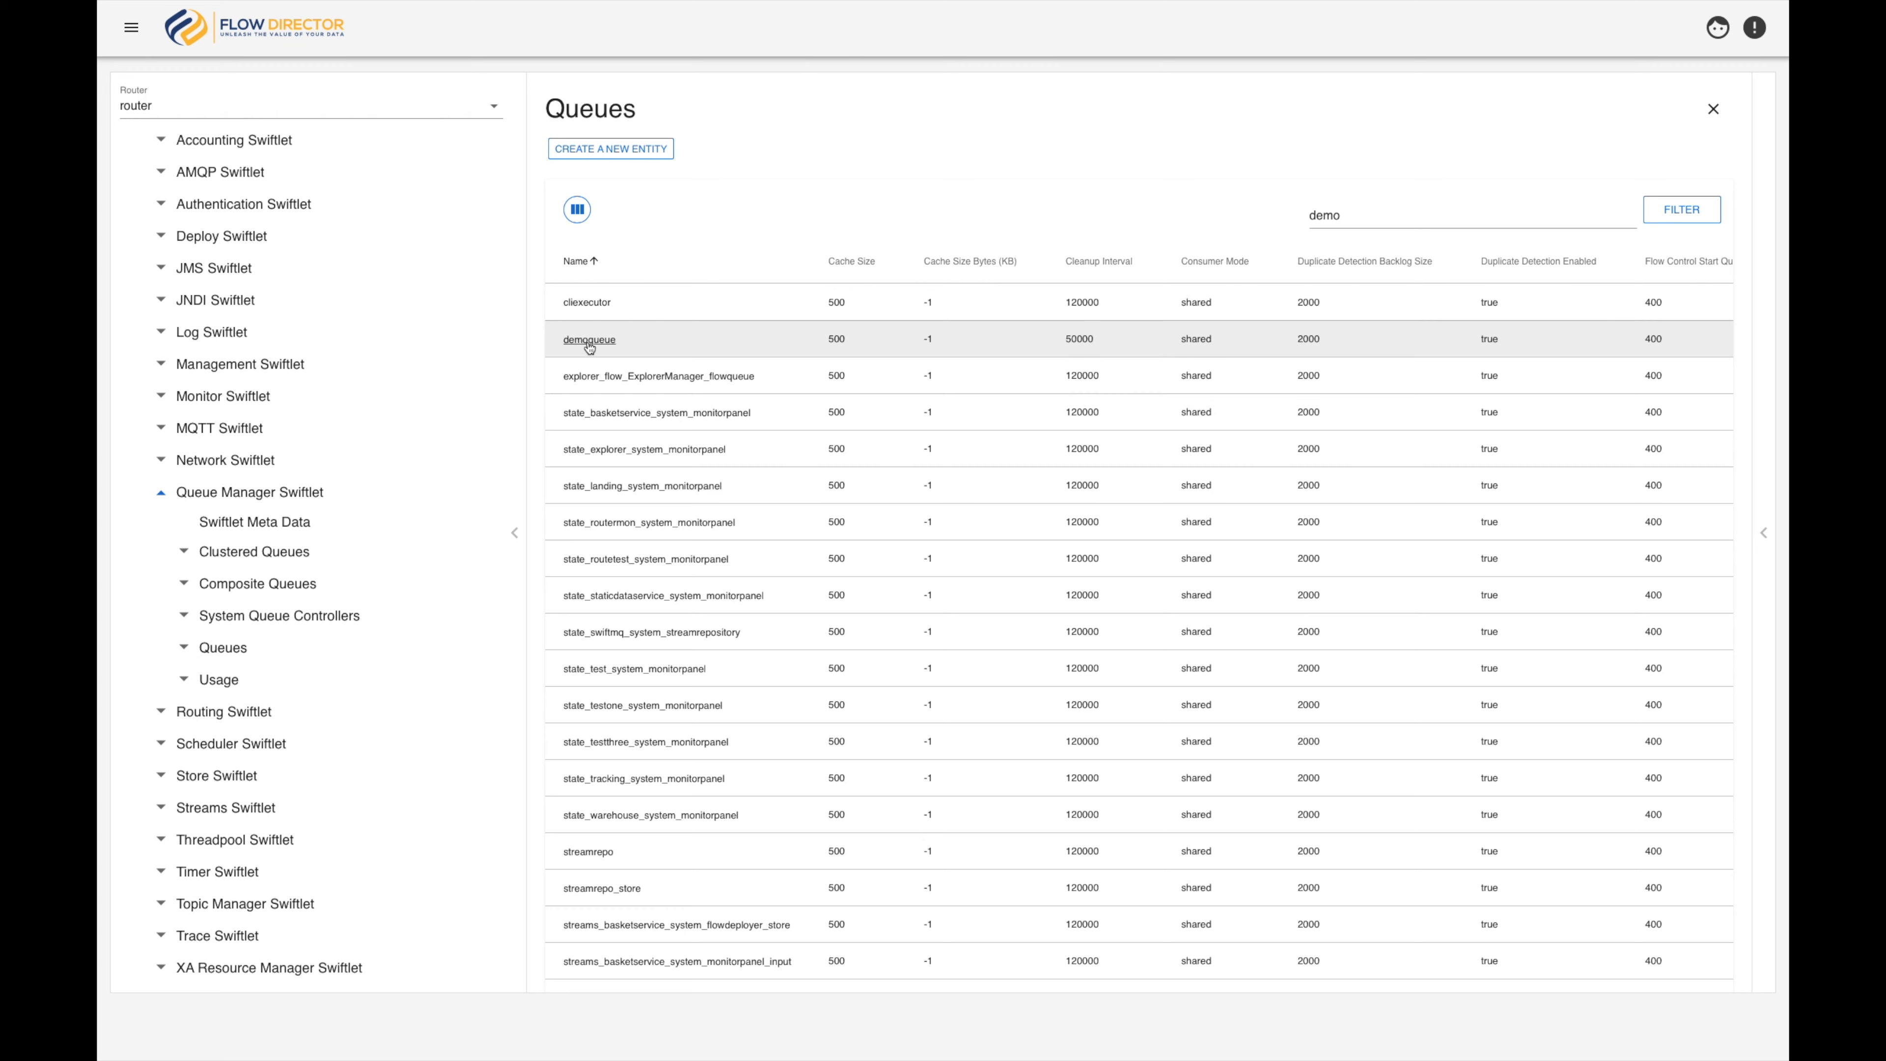
Delete the demoqueue entity from the queue list and confirm the deletion
{"action": "right_click", "coordinate": [589, 343]}
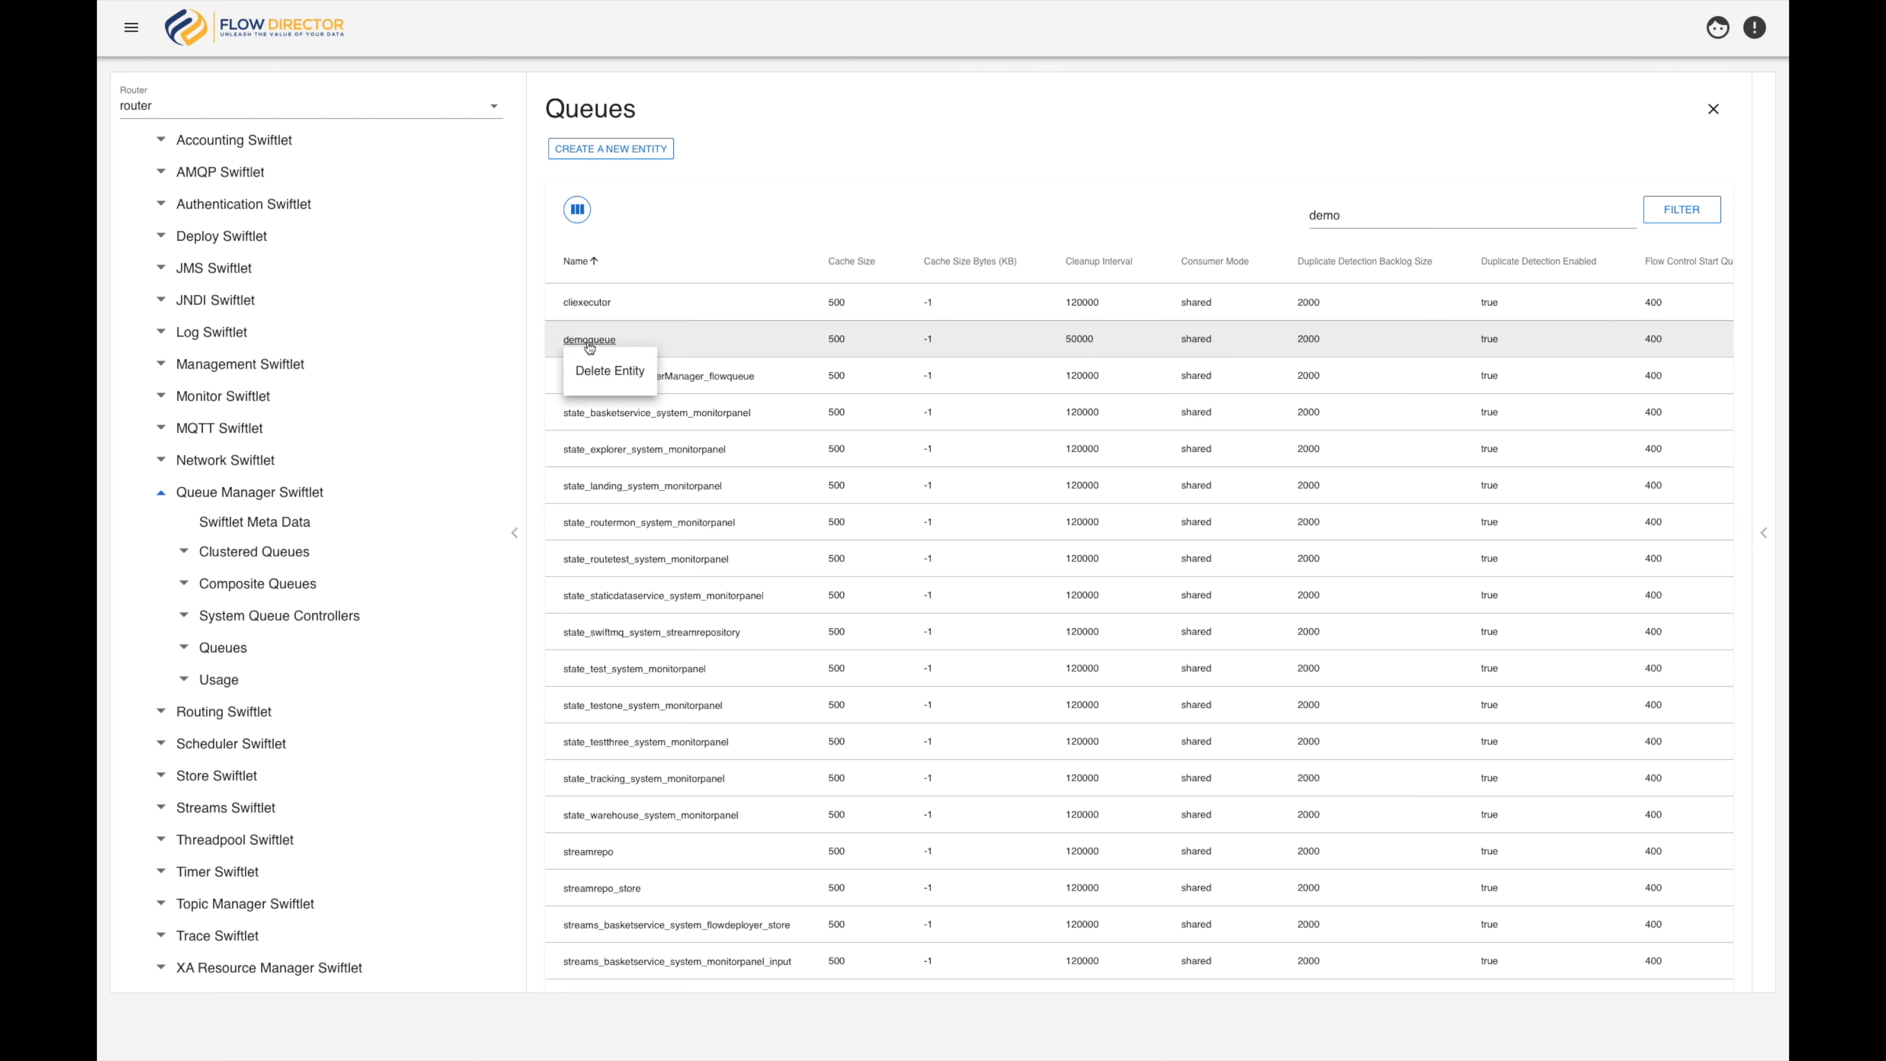
{"action": "left_click", "coordinate": [596, 379]}
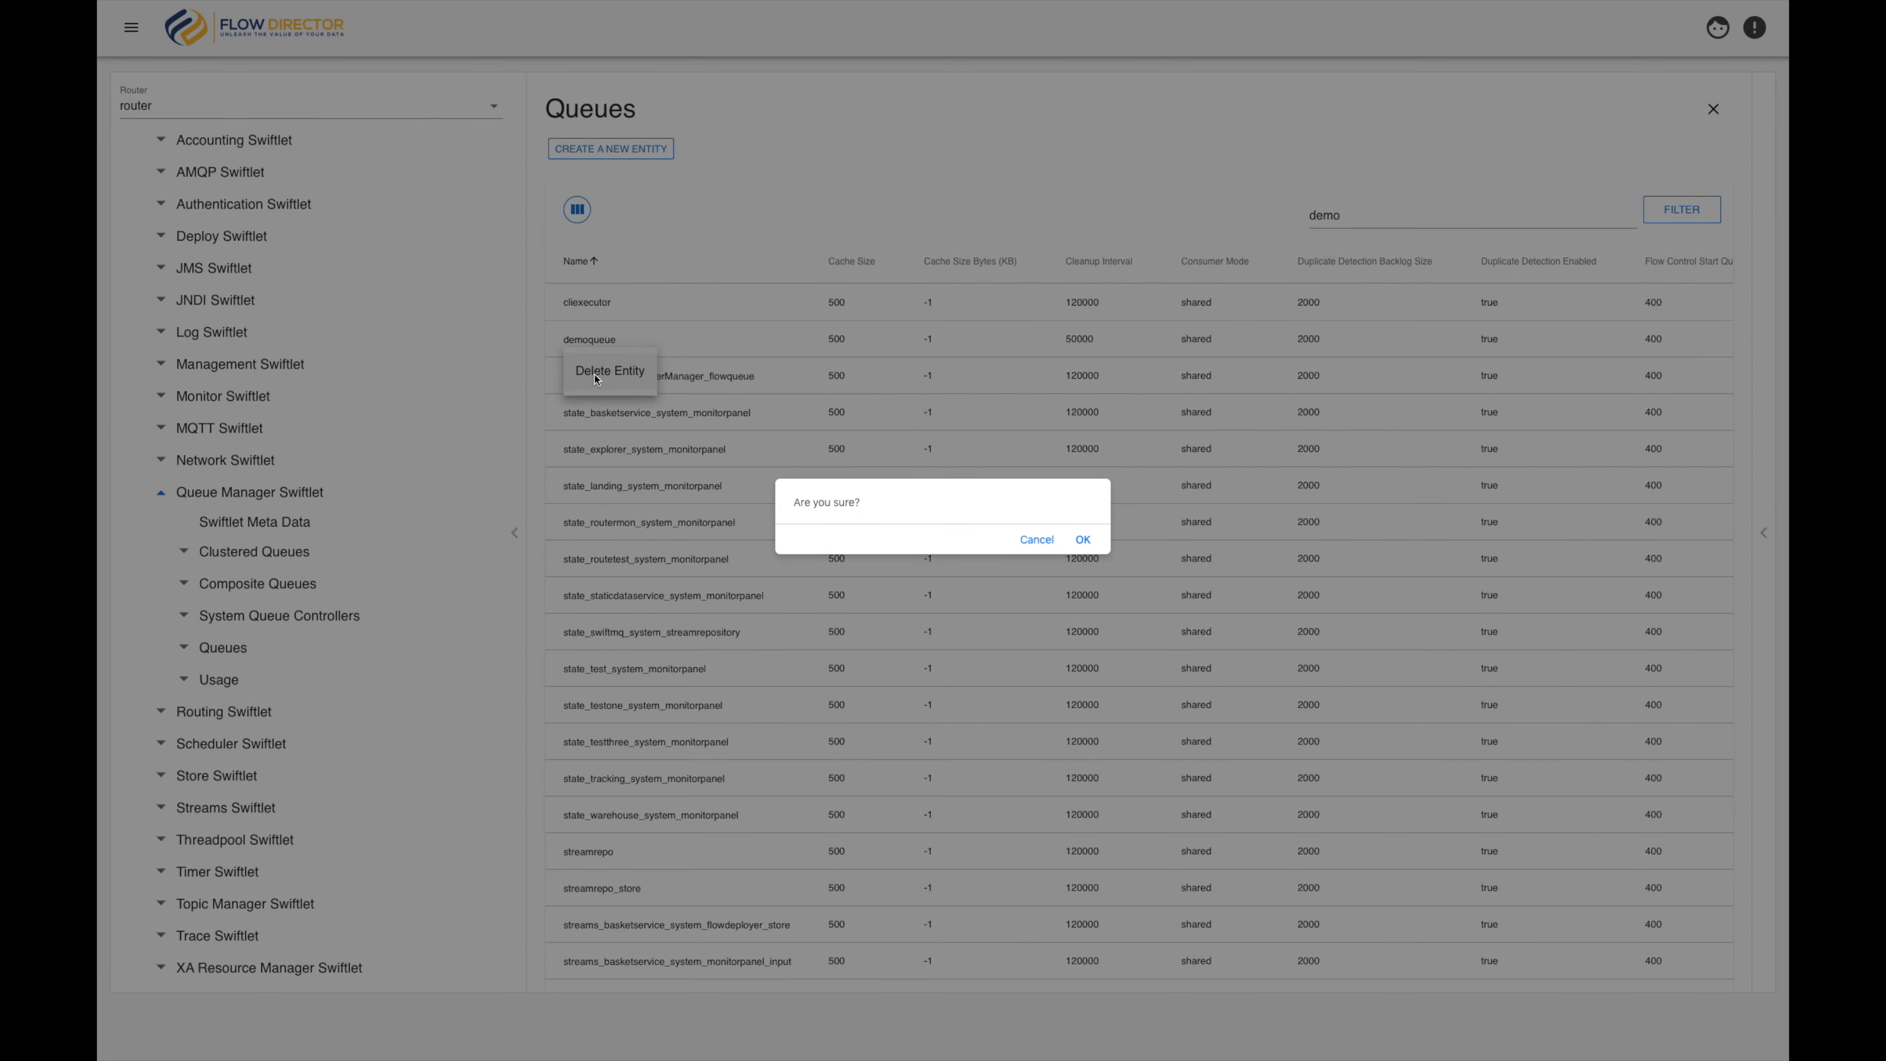
{"action": "left_click", "coordinate": [1082, 541]}
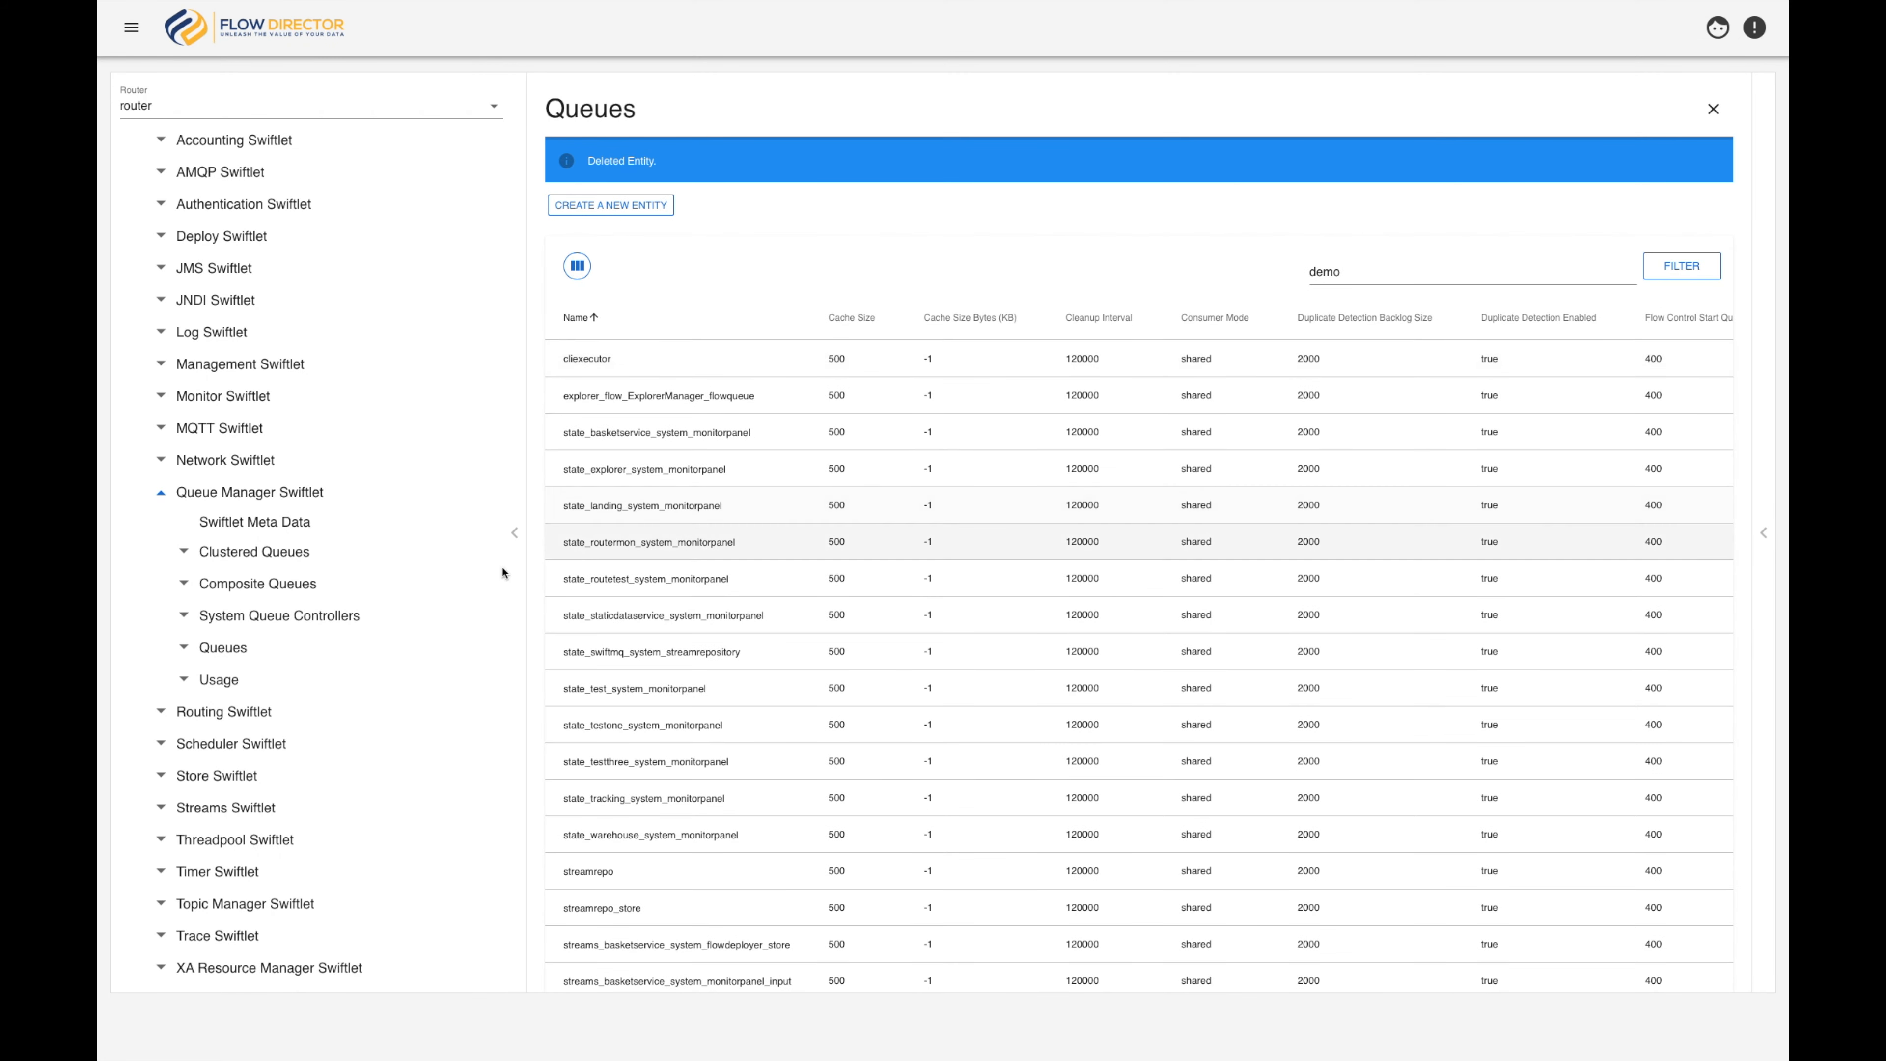
Open the Queue Manager Swiftlet's Usage table and add the Cleanup Interval column to it
{"action": "left_click", "coordinate": [206, 681]}
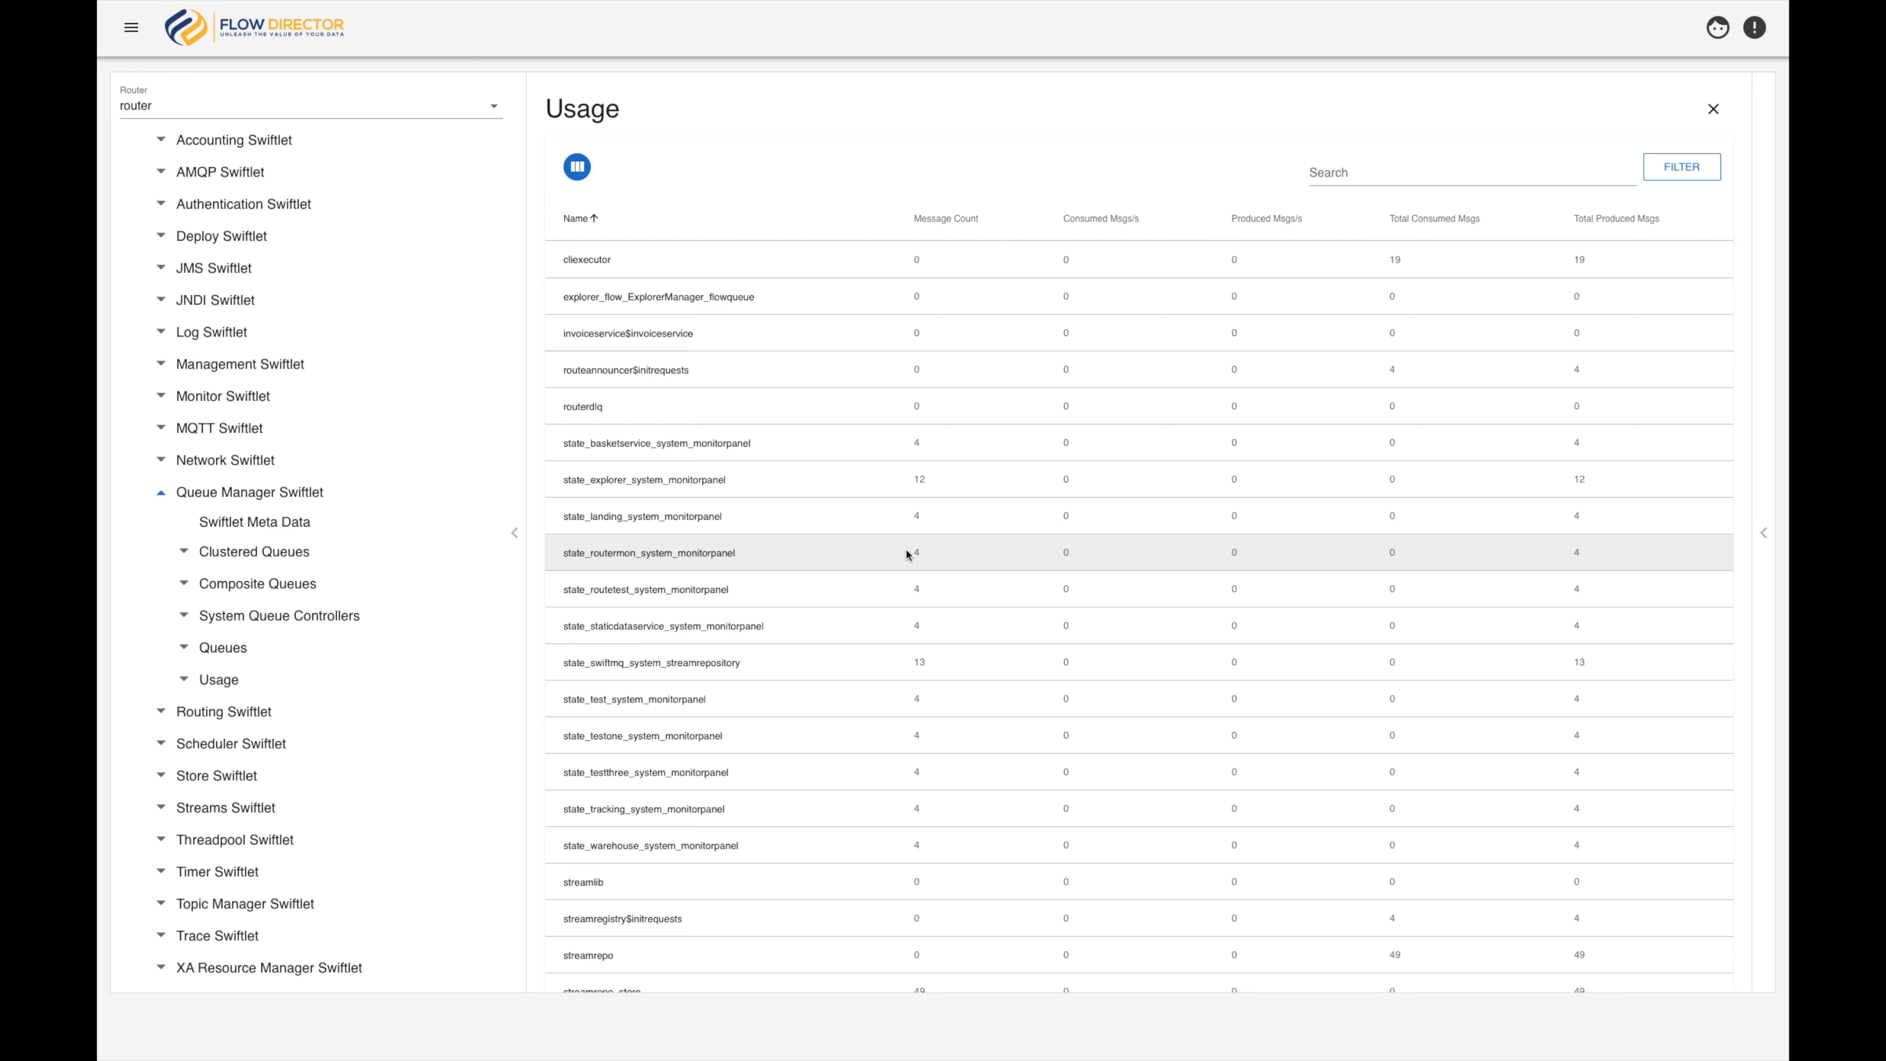
{"action": "scroll", "coordinate": [934, 252], "scroll_direction": "down", "scroll_amount": 2}
{"action": "scroll", "coordinate": [991, 227], "scroll_direction": "up", "scroll_amount": 2}
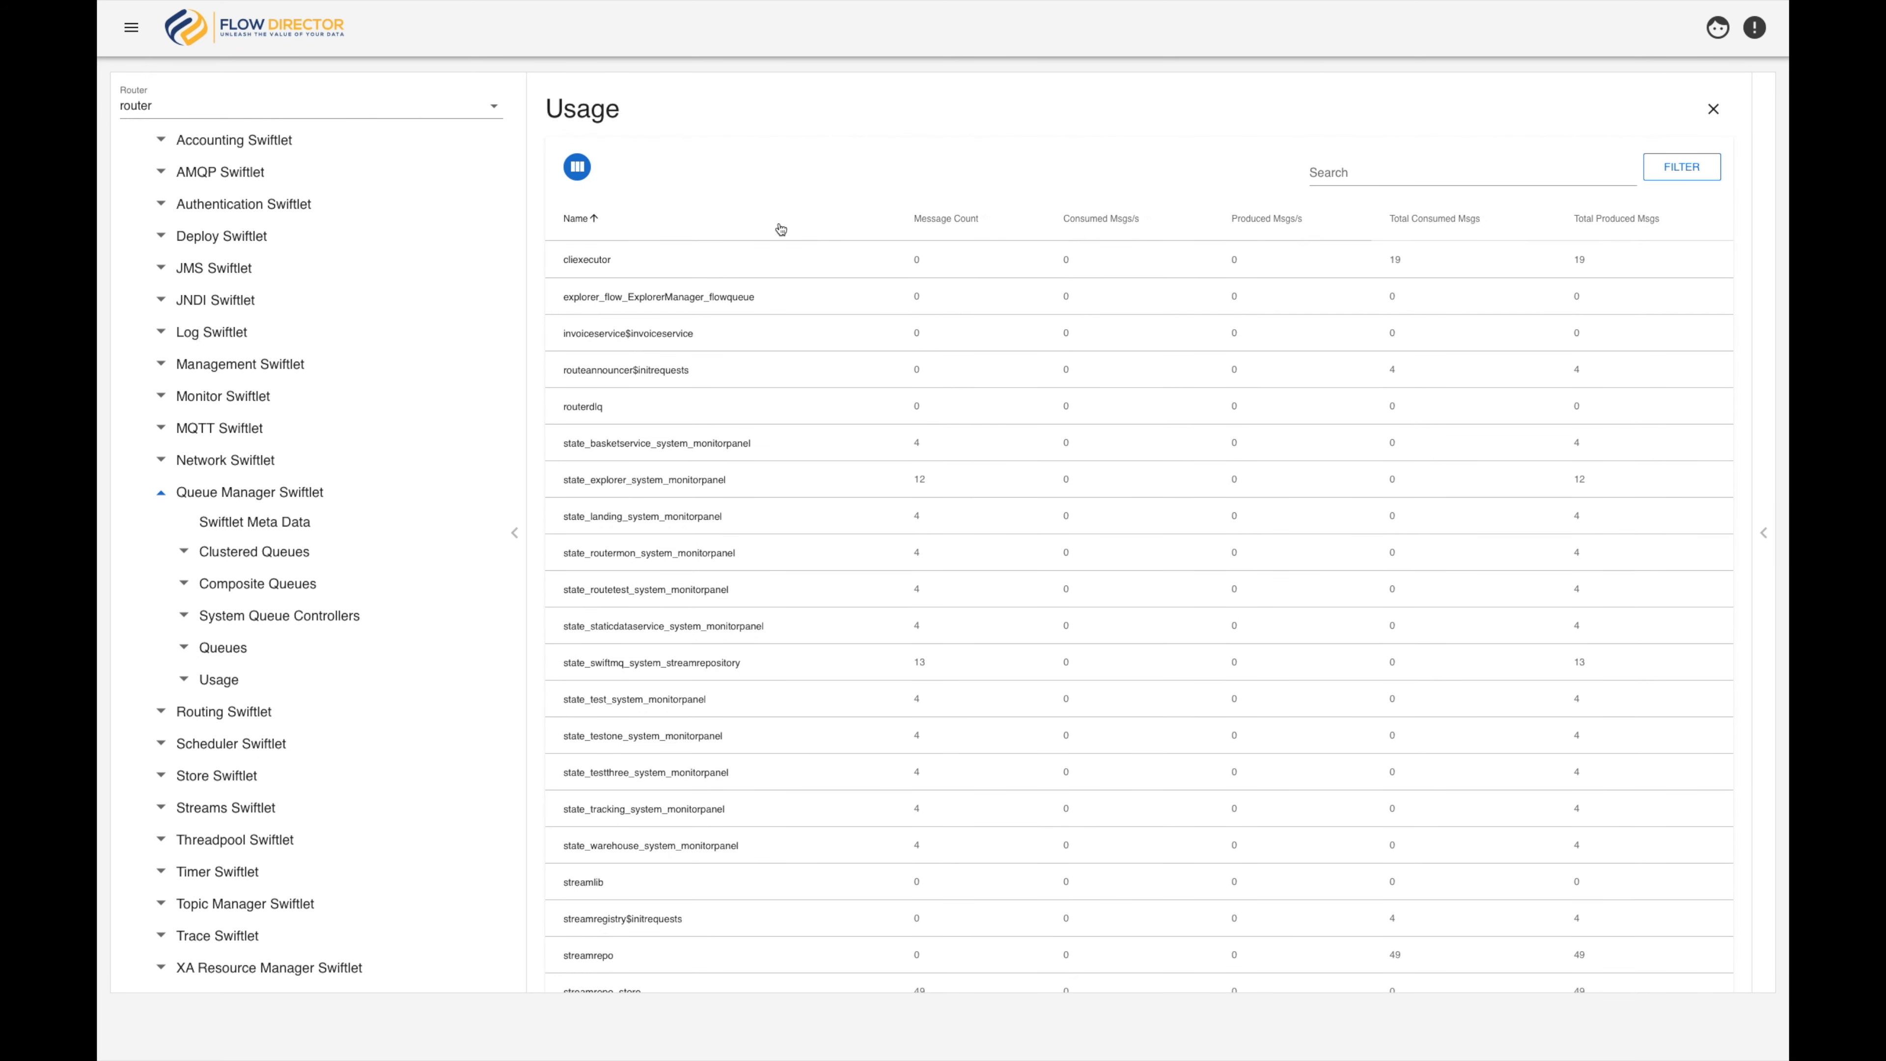
{"action": "left_click", "coordinate": [577, 168]}
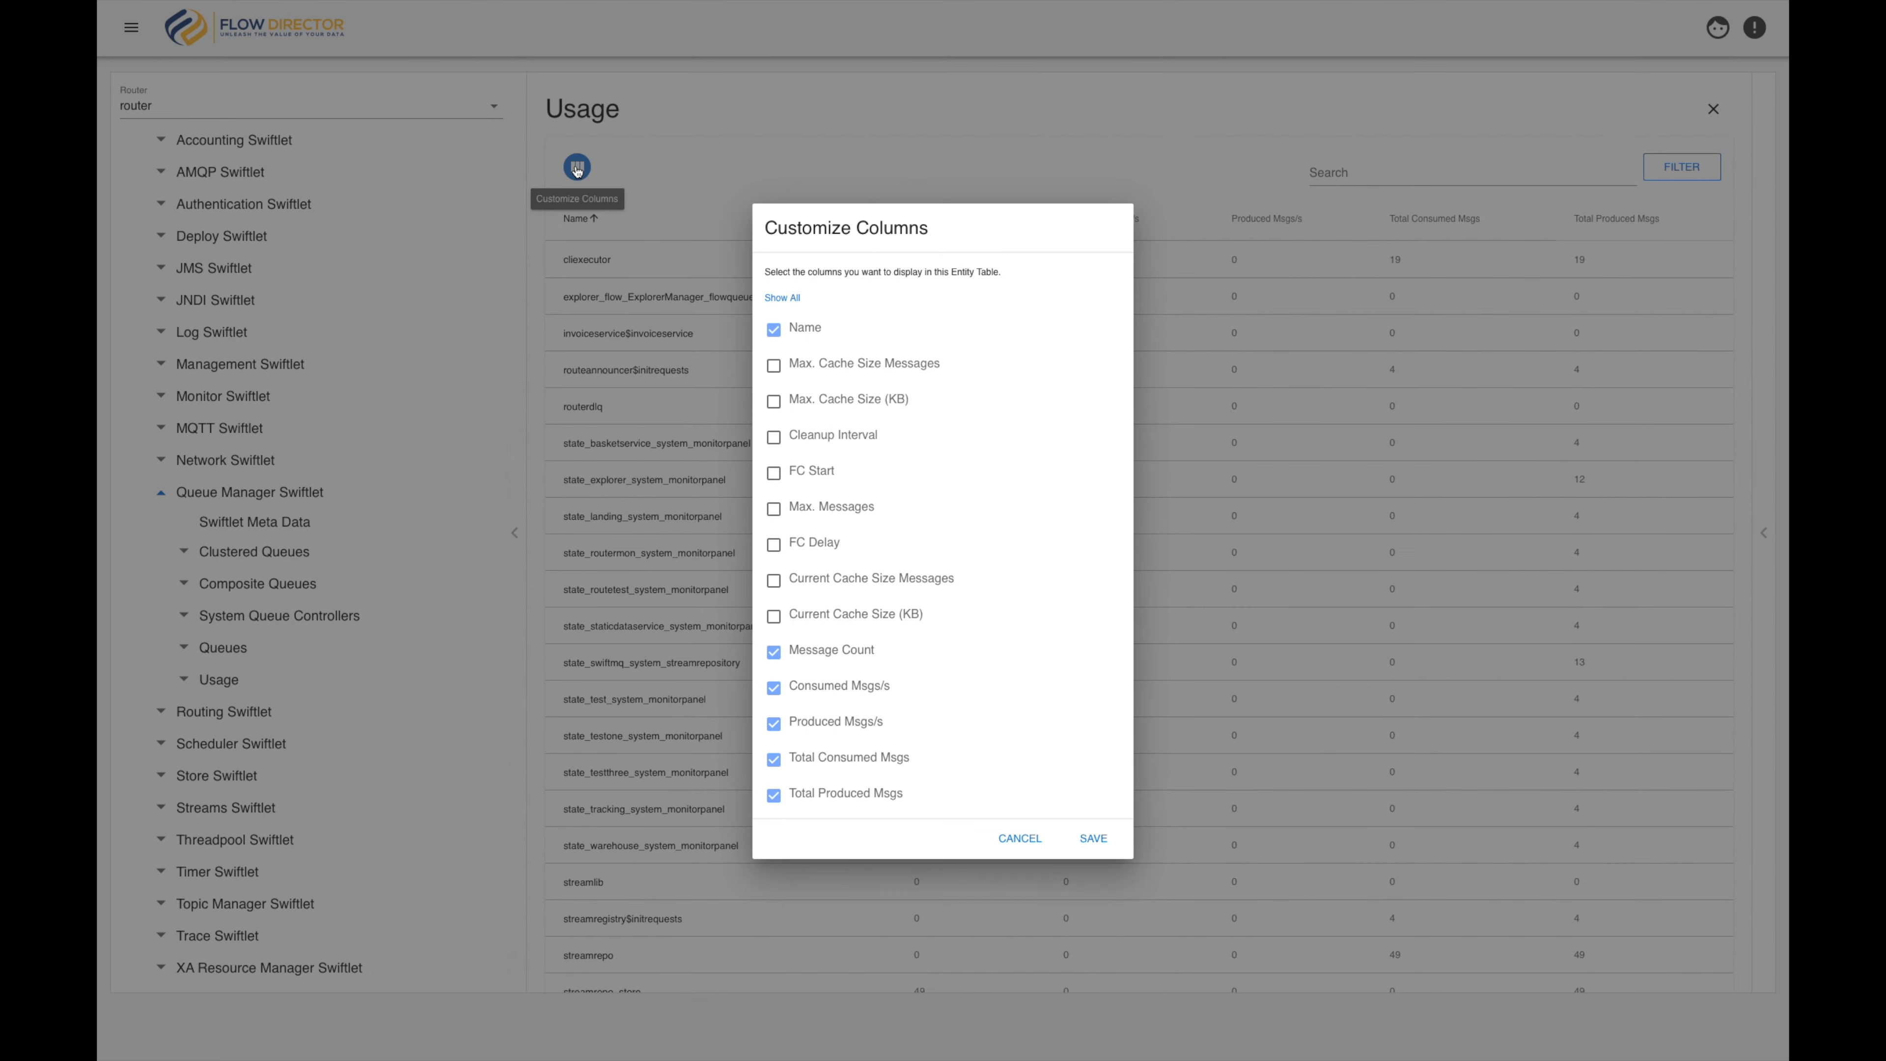
{"action": "left_click", "coordinate": [774, 439]}
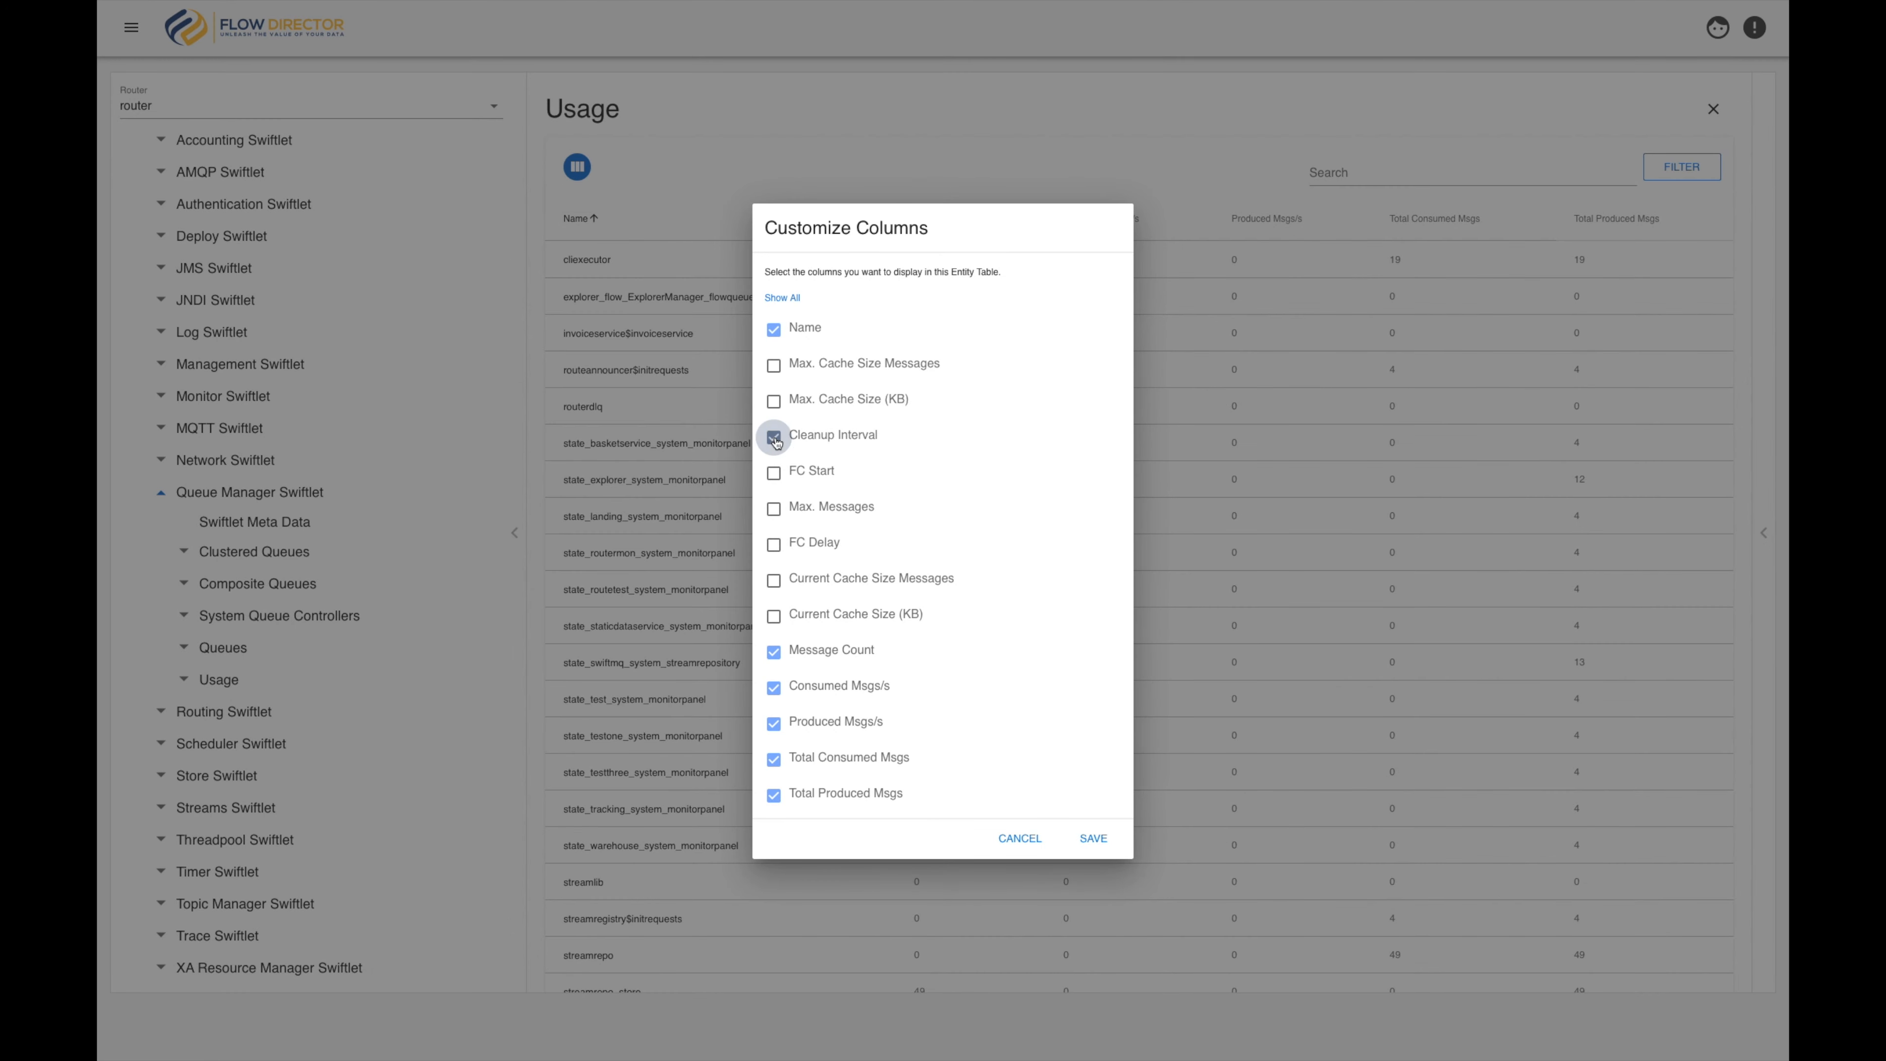
{"action": "left_click", "coordinate": [1093, 839]}
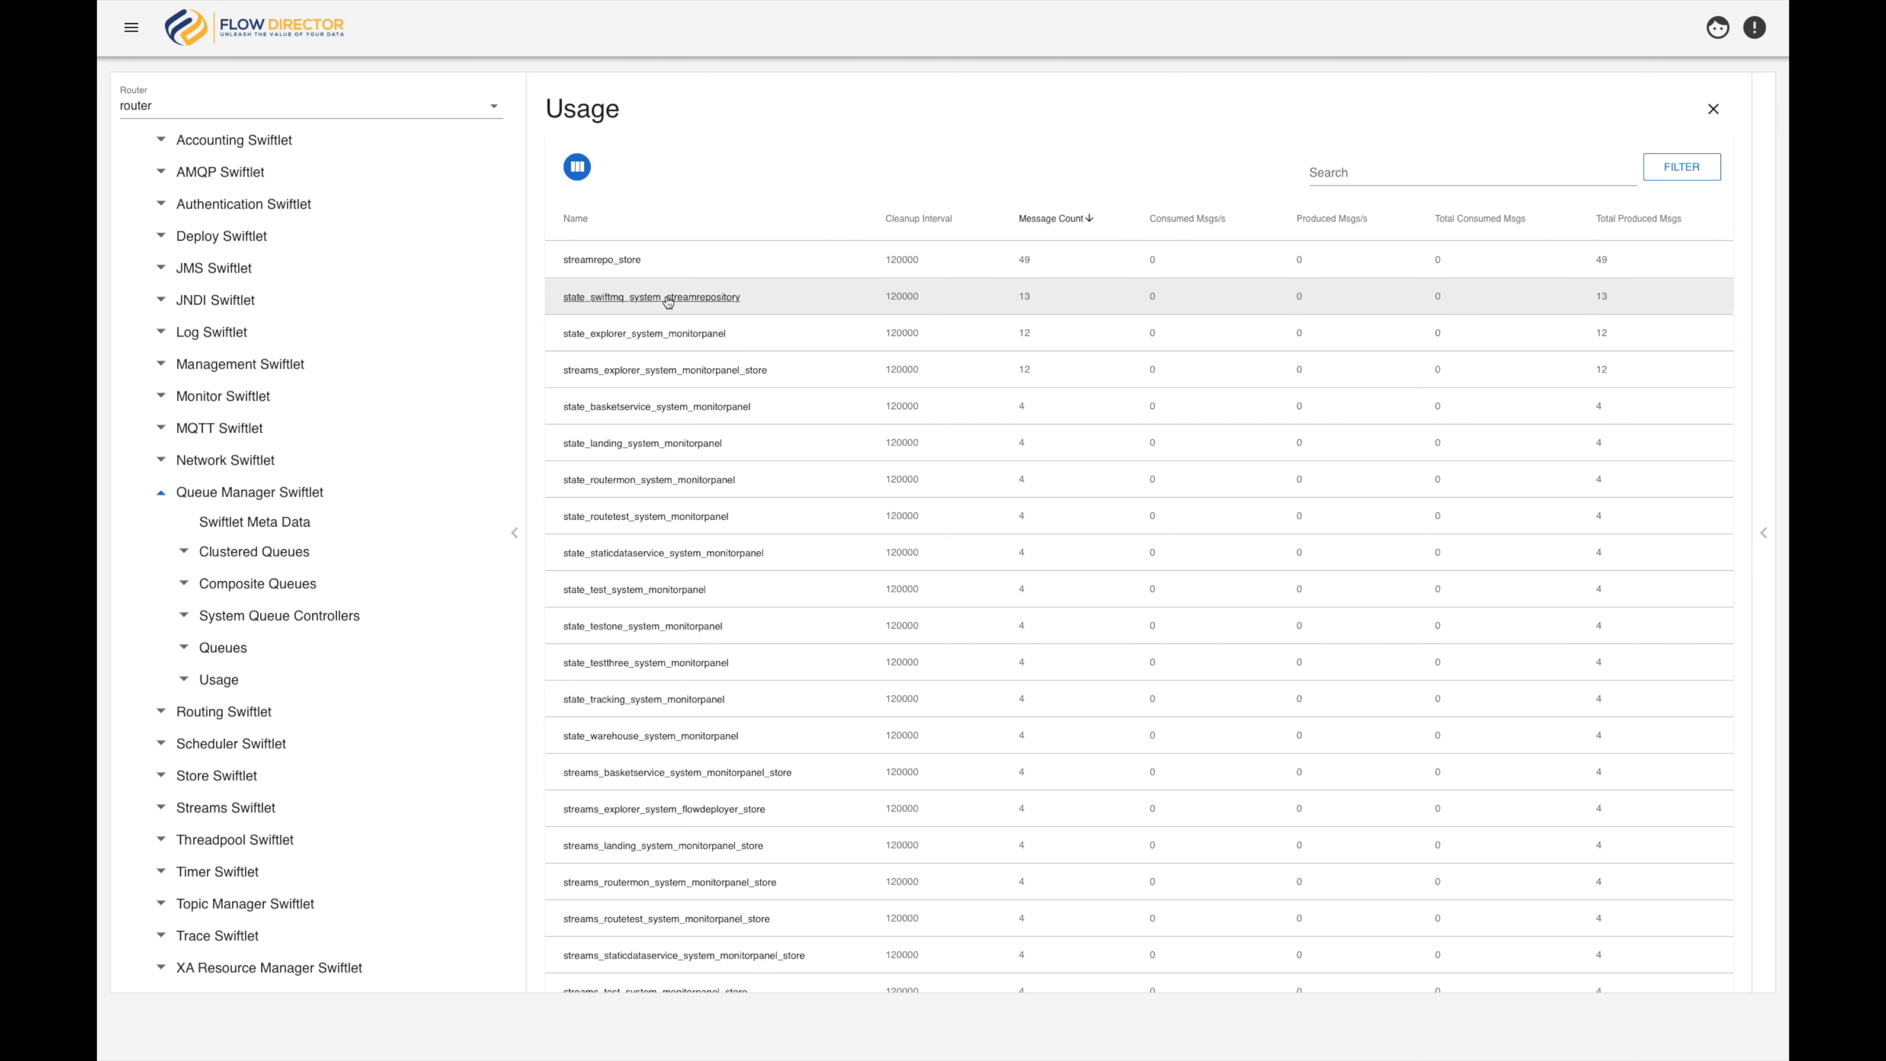
View the messages in state_swiftmq_system_streamrepository and inspect the headers, vendor properties and message properties of the message at index 2
{"action": "right_click", "coordinate": [668, 298]}
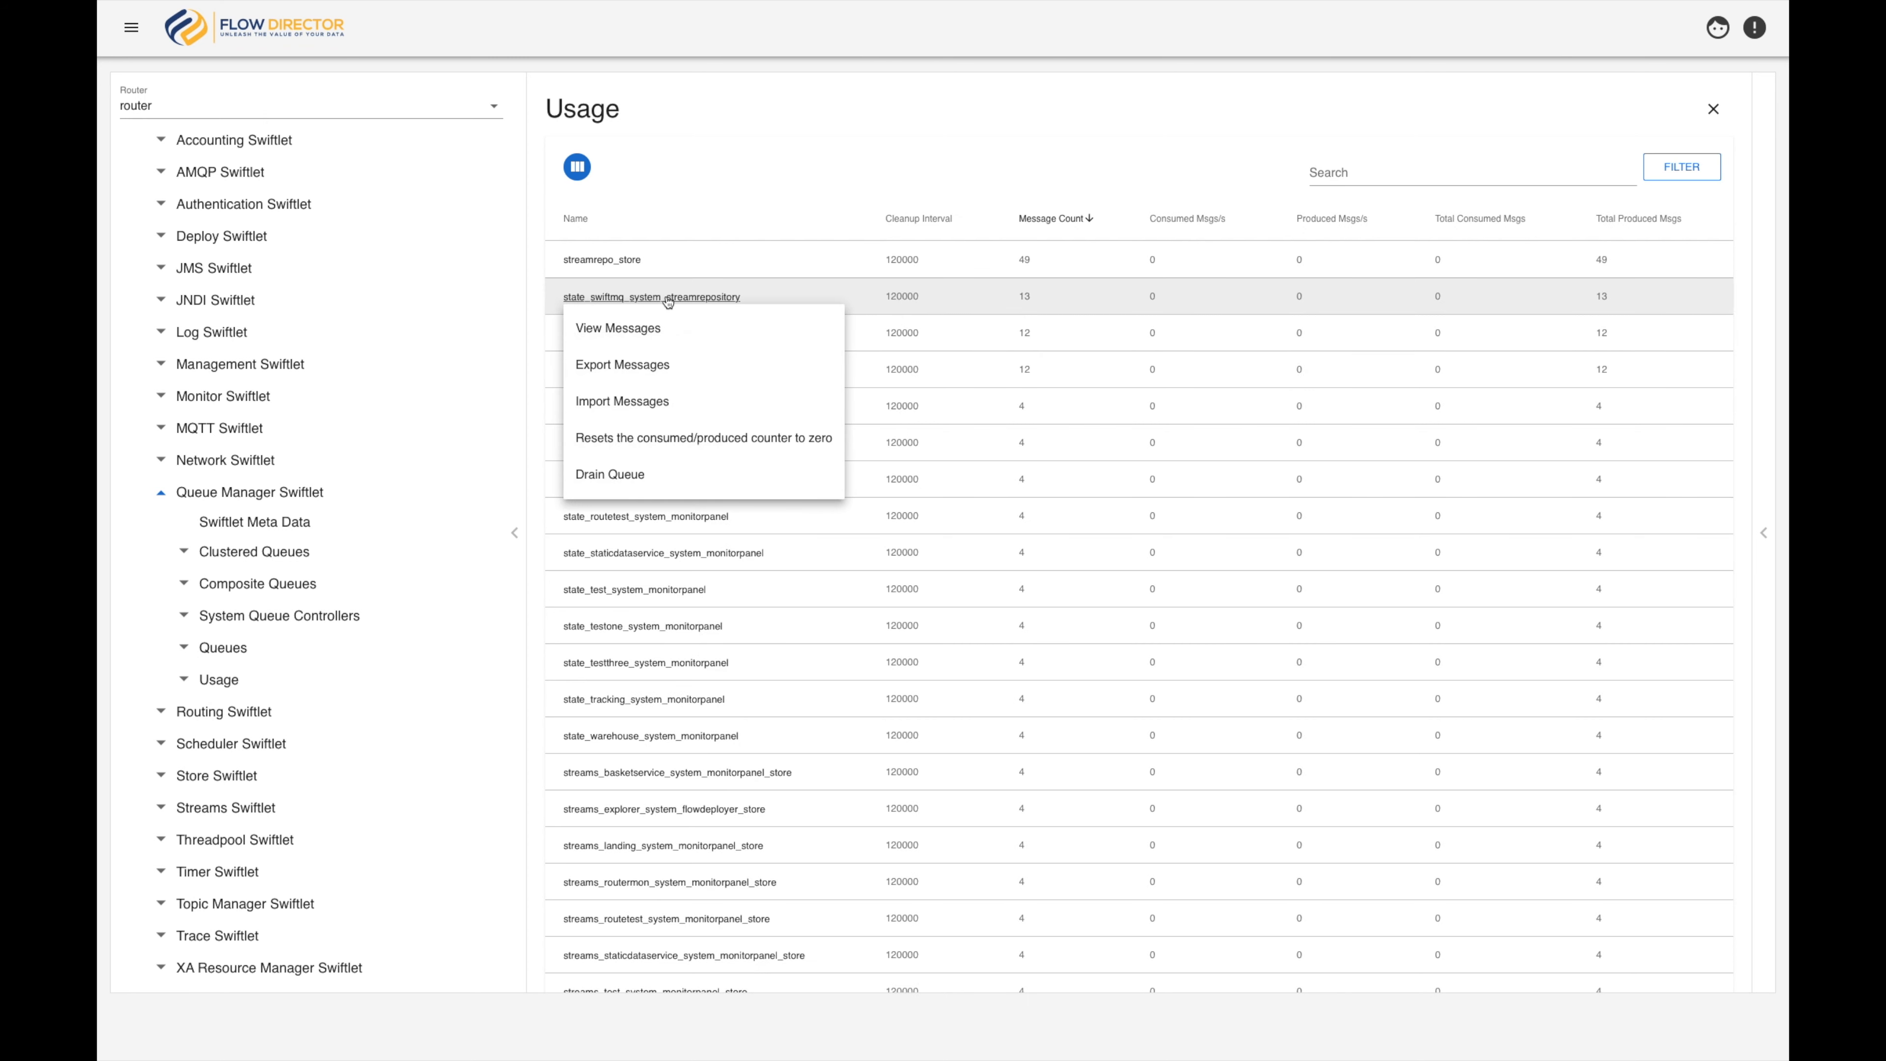
{"action": "left_click", "coordinate": [637, 327]}
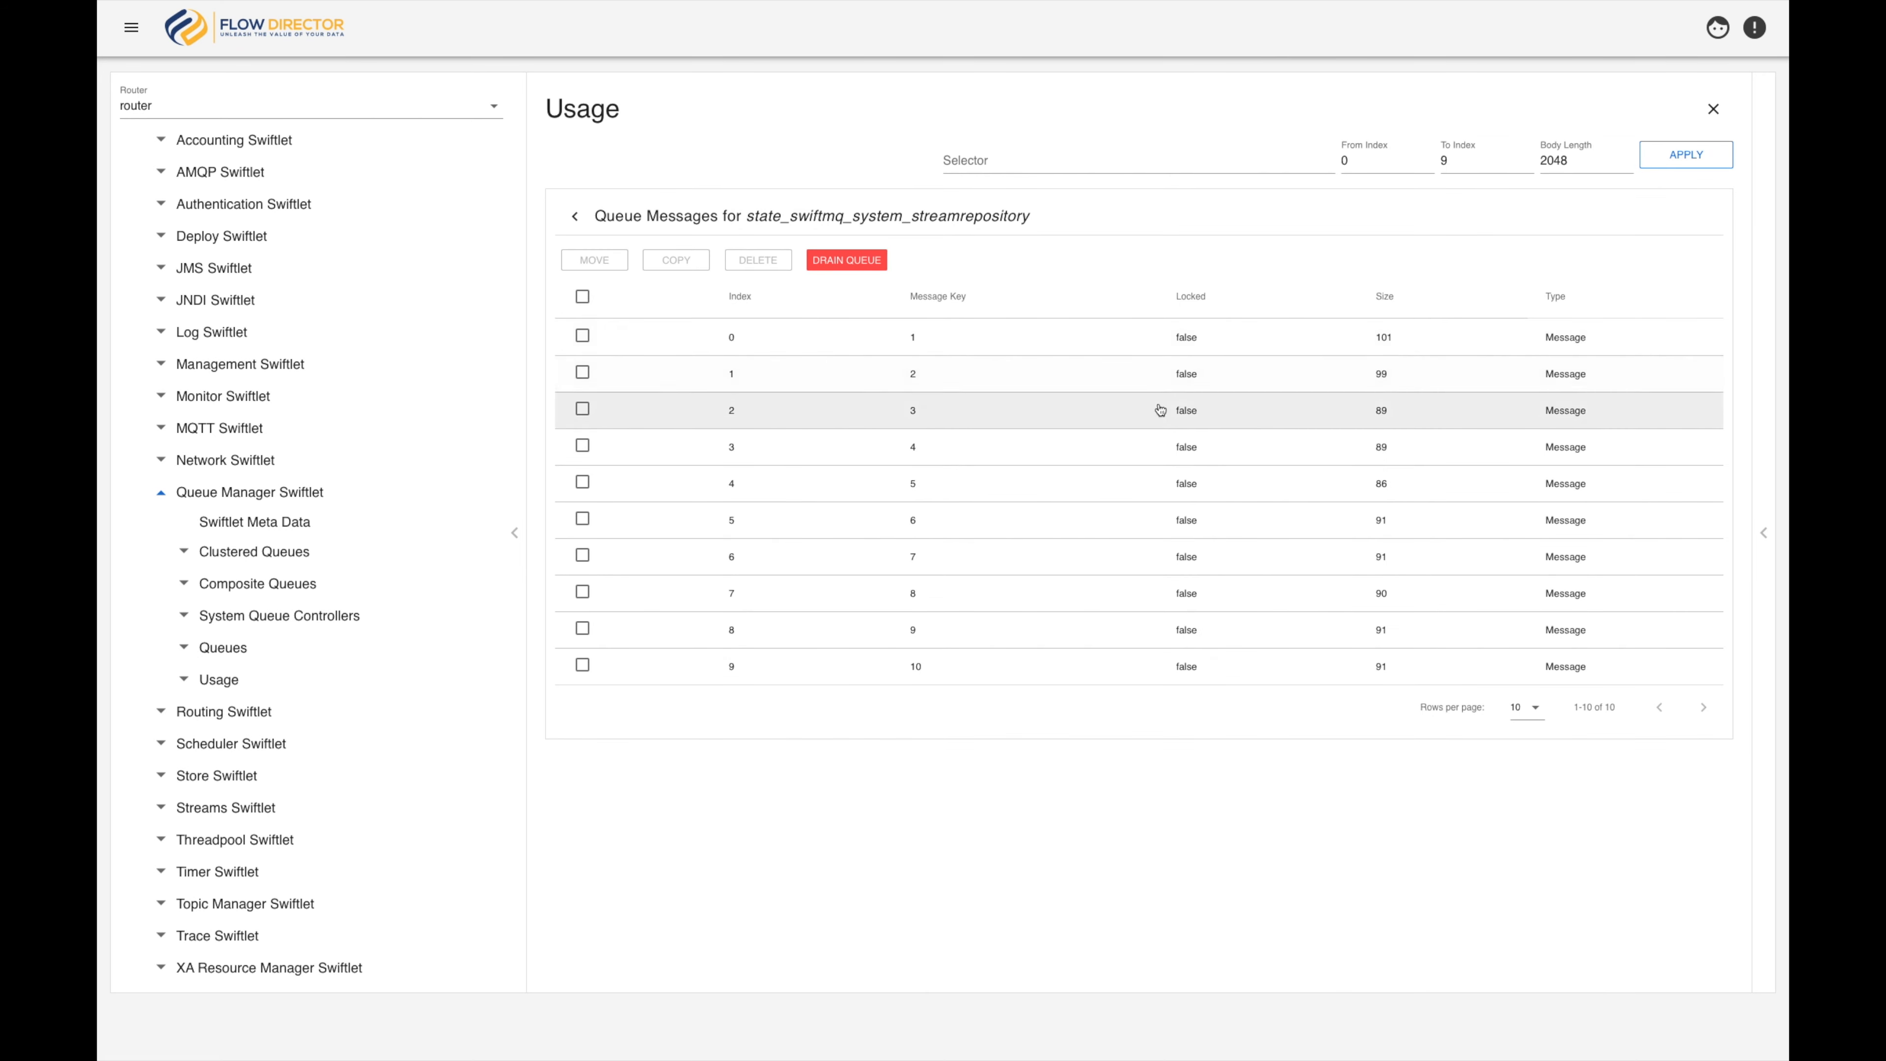
{"action": "left_click", "coordinate": [1182, 413]}
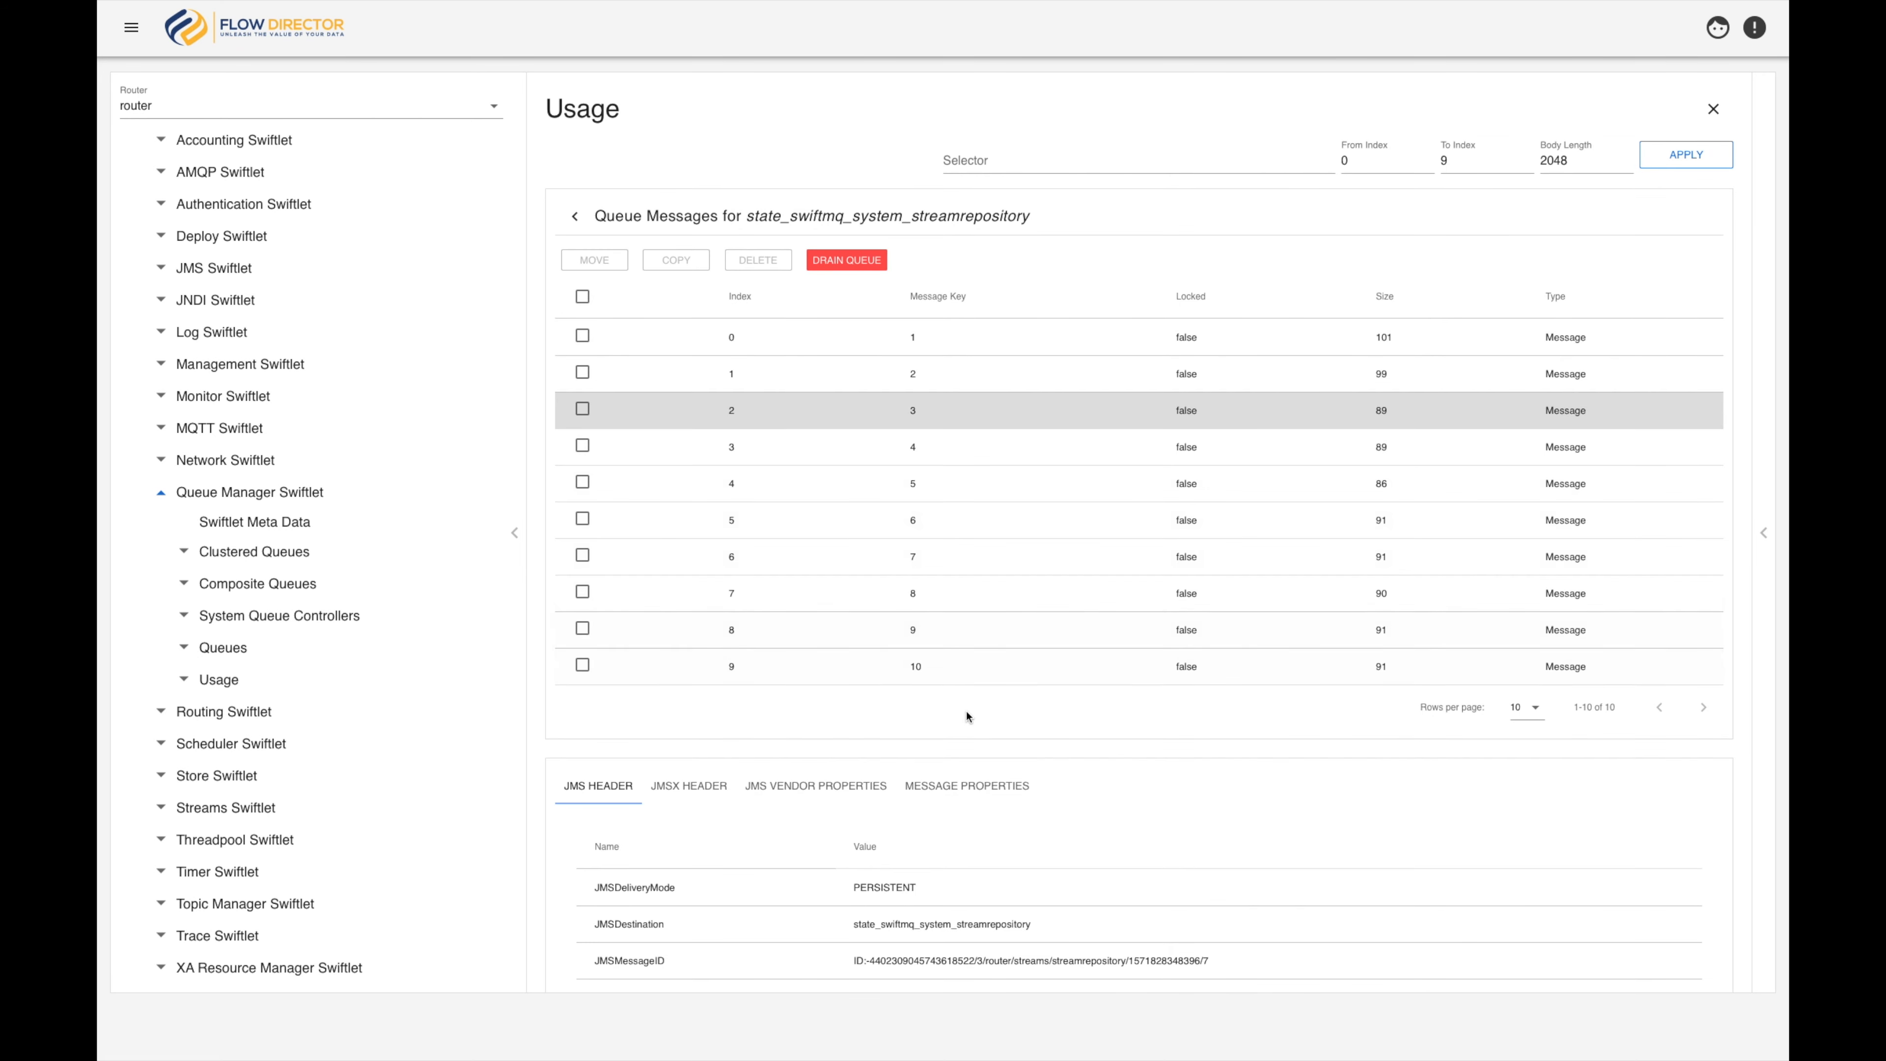
{"action": "scroll", "coordinate": [963, 720], "scroll_direction": "down", "scroll_amount": 2}
{"action": "left_click", "coordinate": [688, 642]}
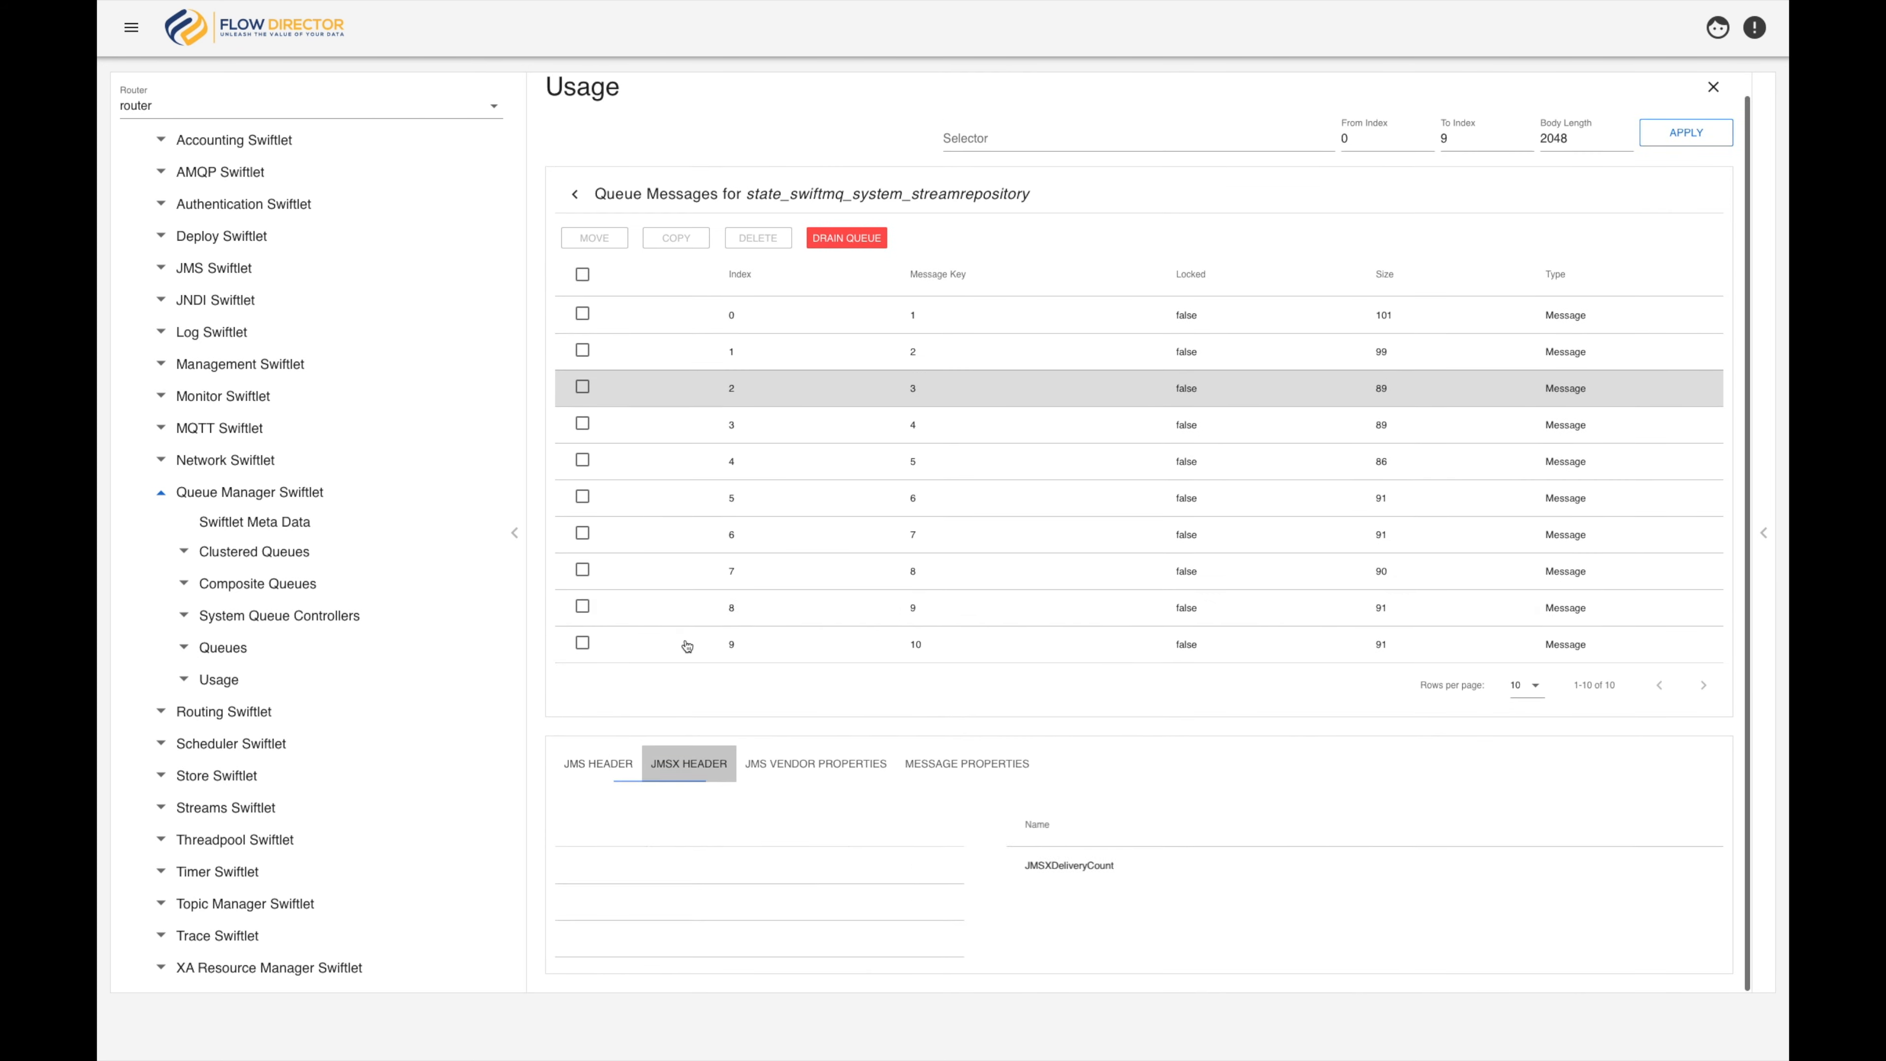
{"action": "left_click", "coordinate": [815, 789]}
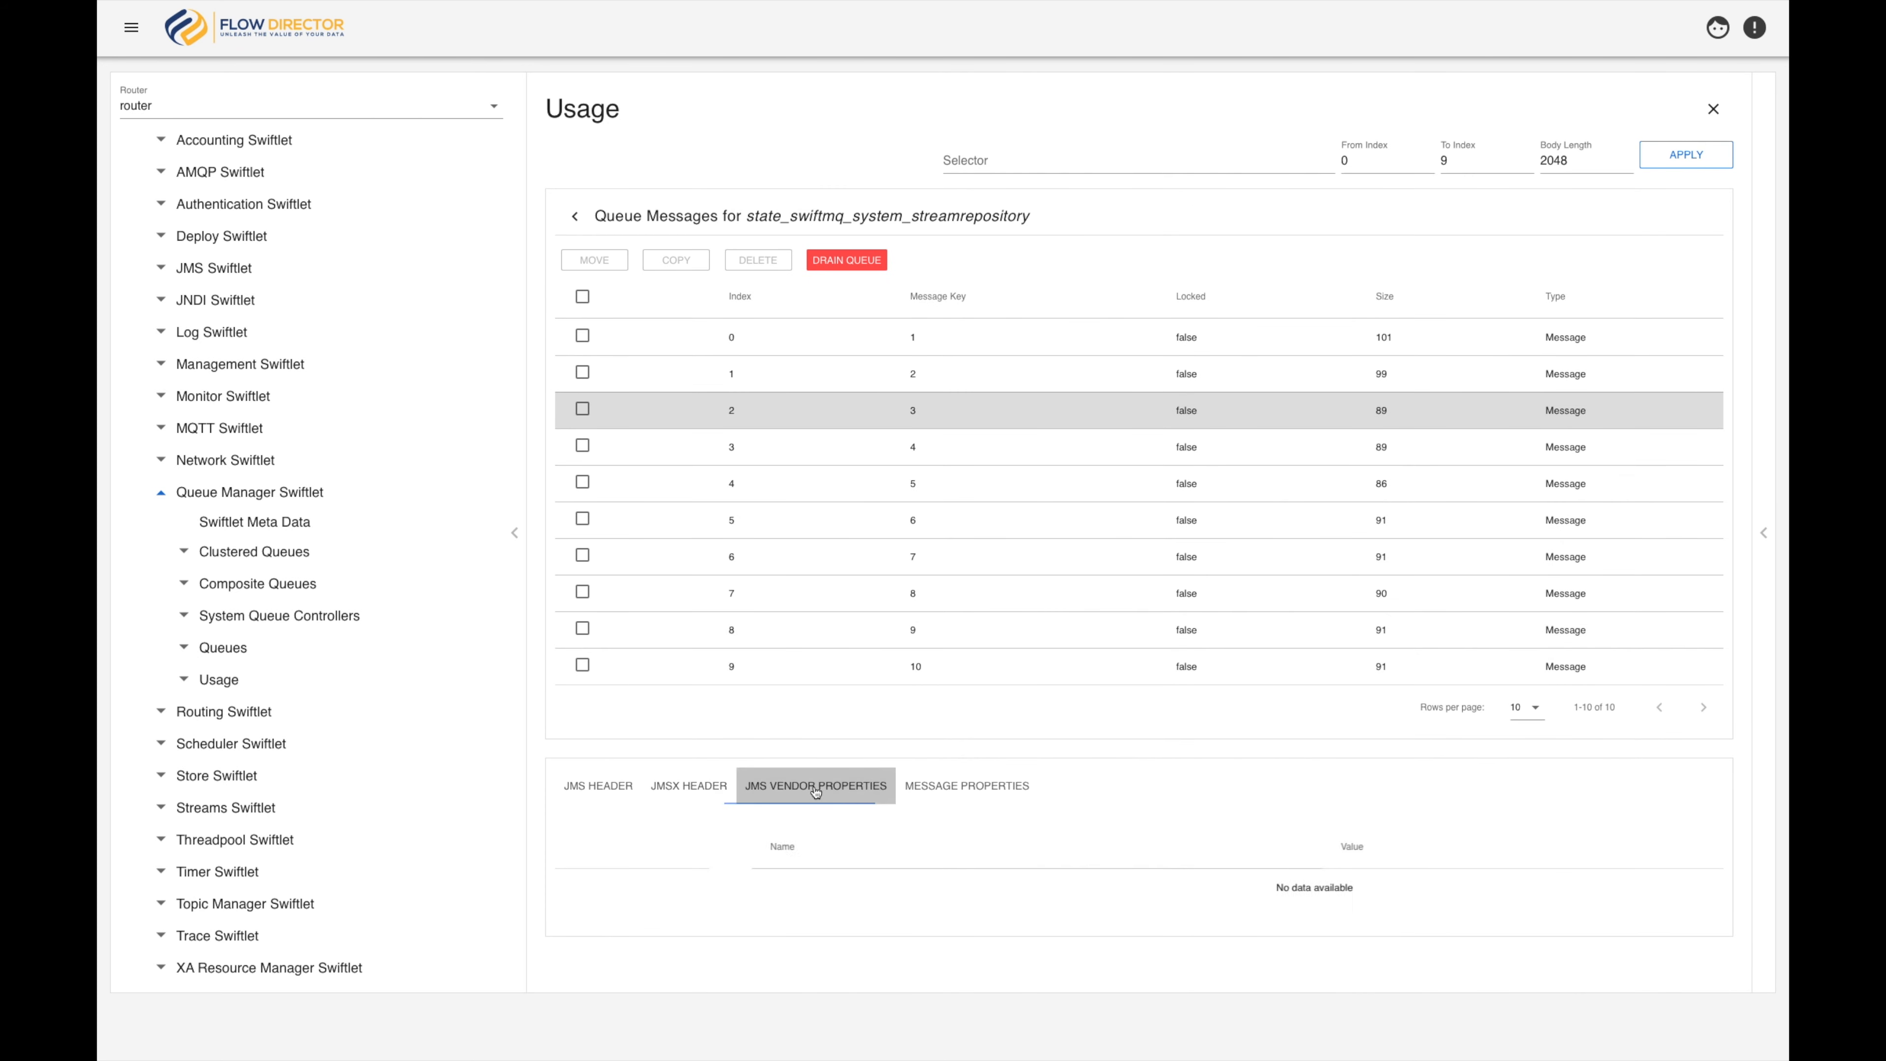
{"action": "left_click", "coordinate": [957, 789]}
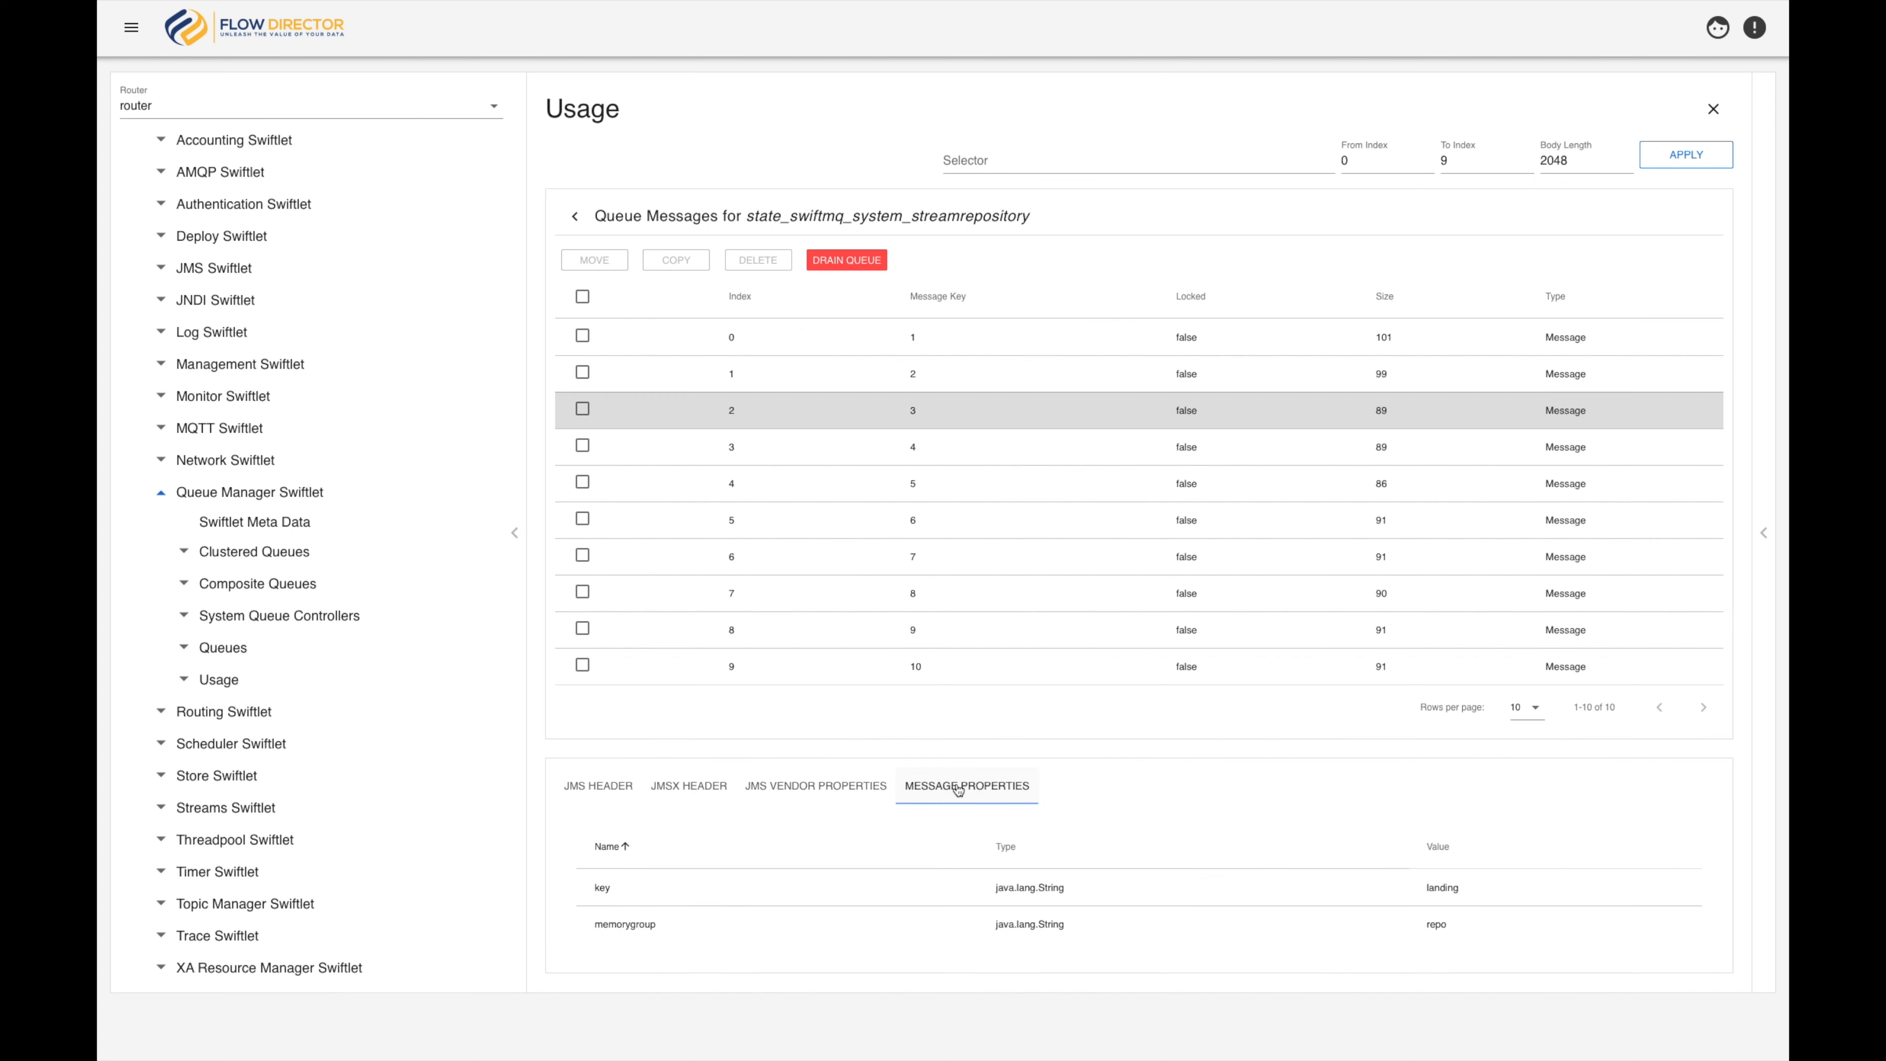
Select the messages at index 1 and 2, and return to the Usage table without processing them
{"action": "left_click", "coordinate": [582, 372]}
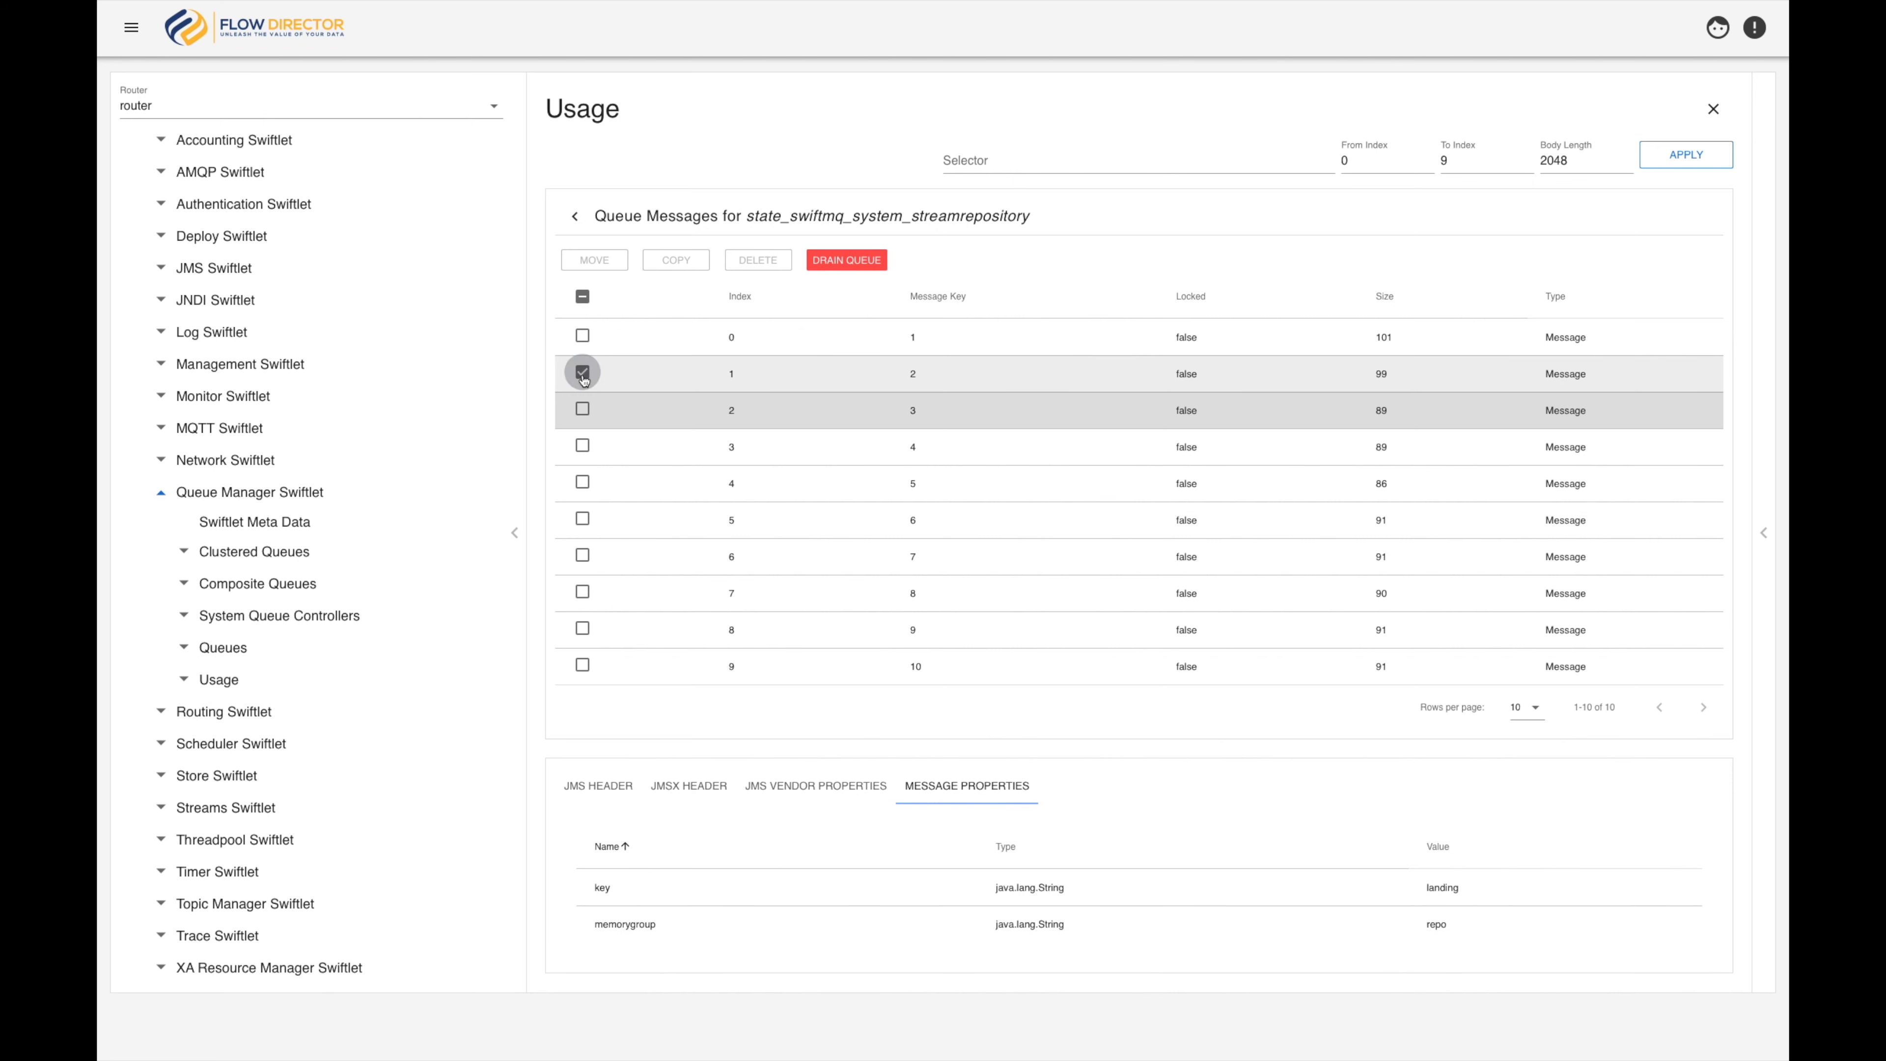
{"action": "left_click", "coordinate": [583, 410]}
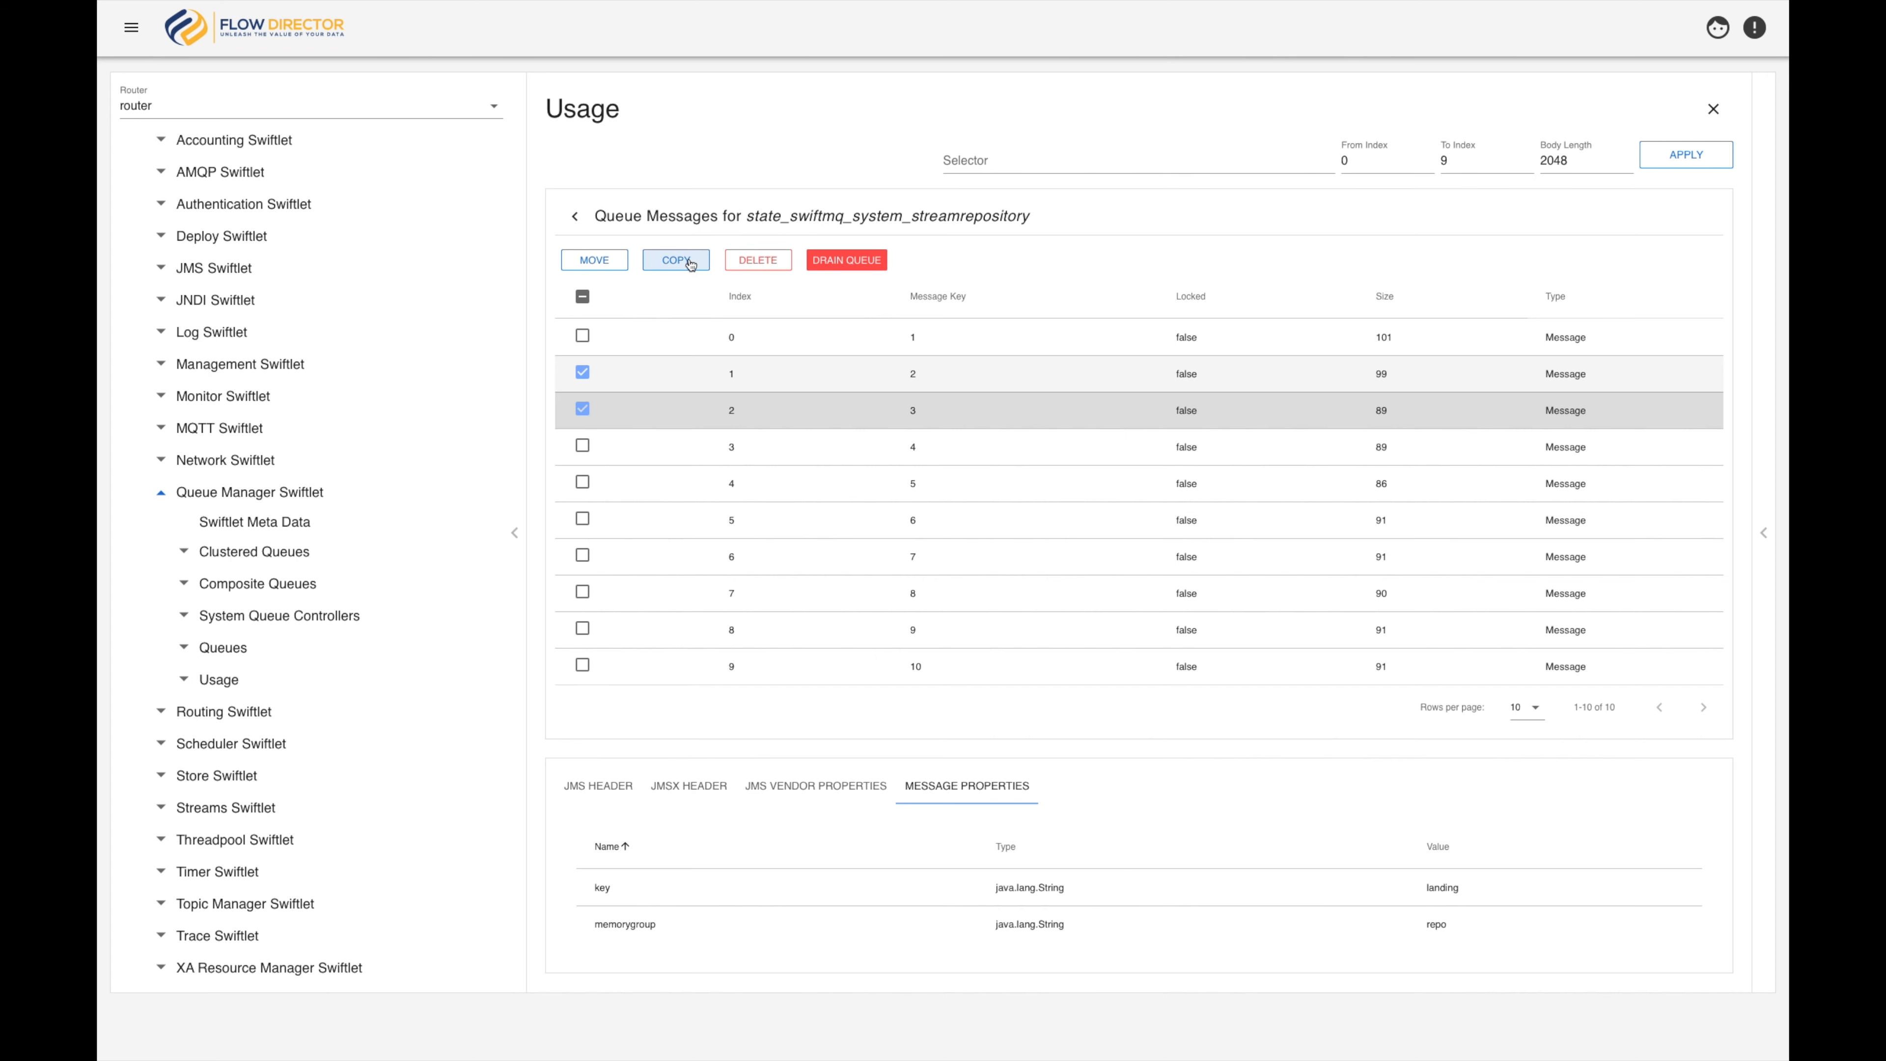
{"action": "left_click", "coordinate": [576, 216]}
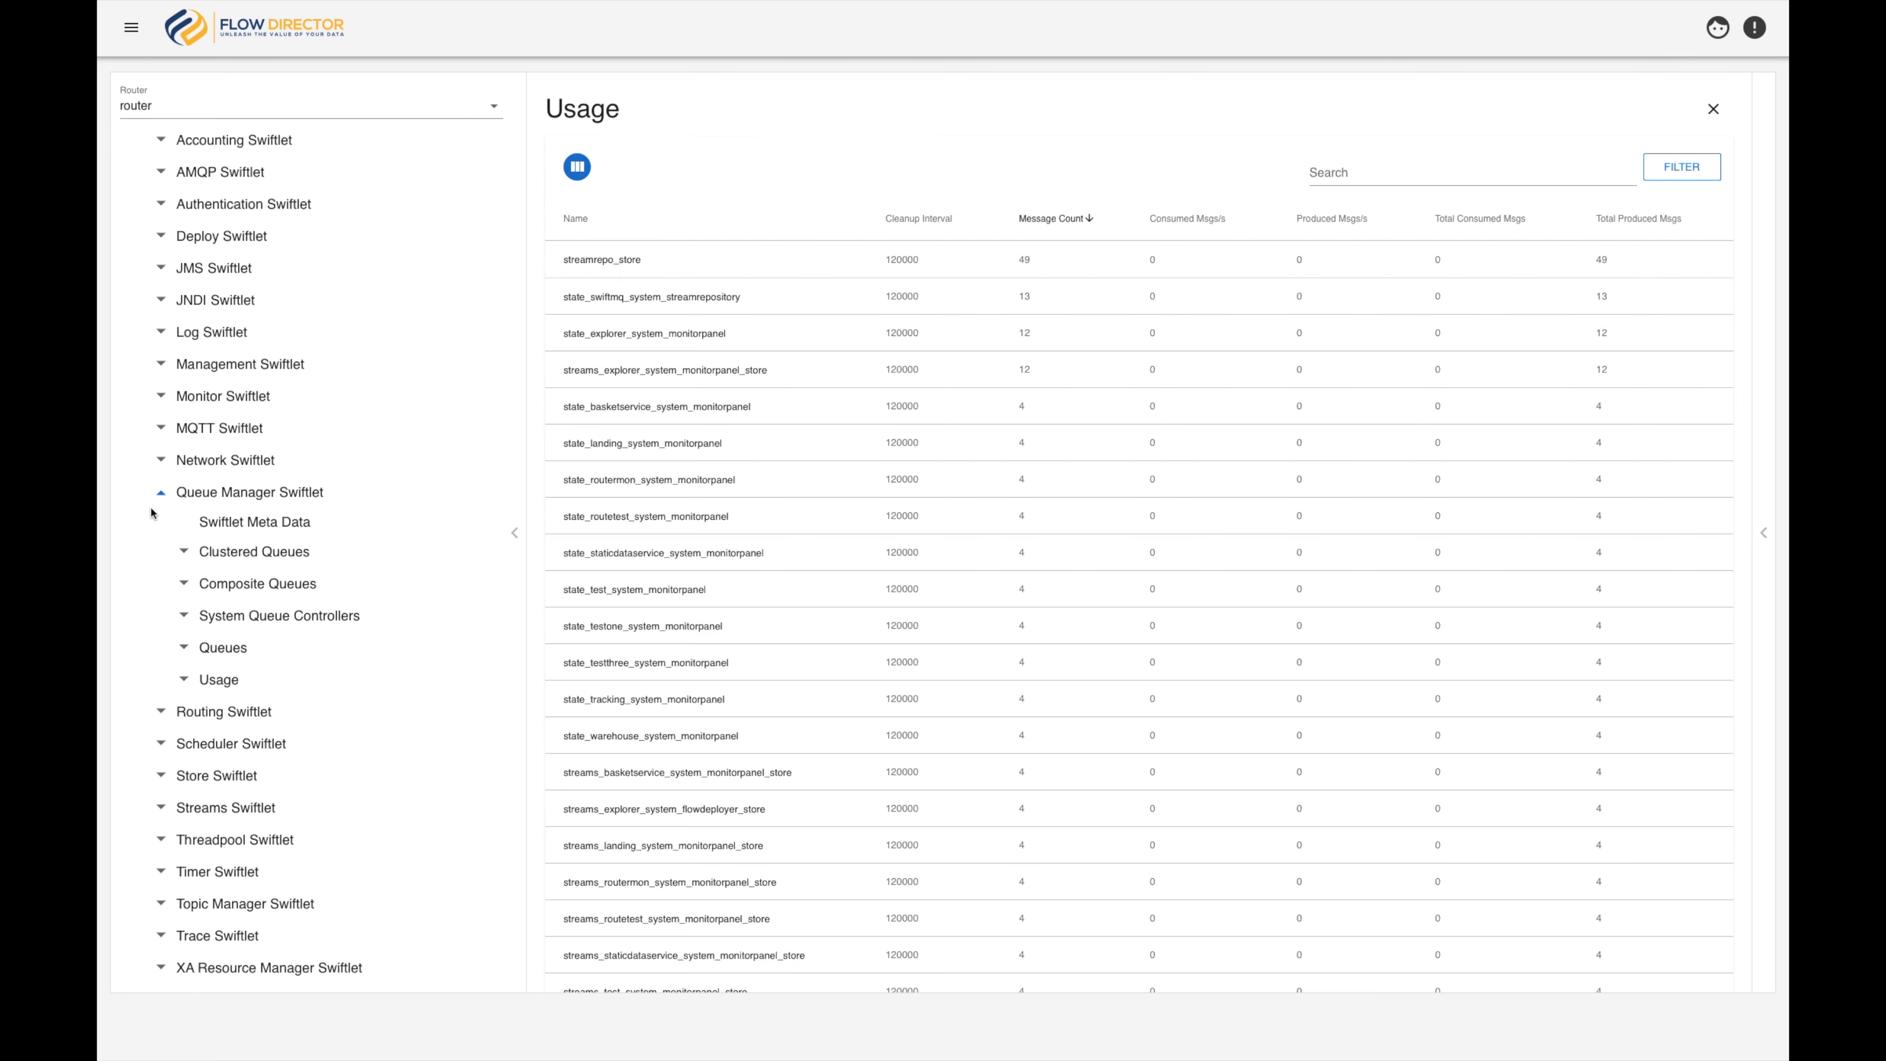
Collapse the Queue Manager Swiftlet and expand the Store Swiftlet in the router tree
{"action": "left_click", "coordinate": [161, 492]}
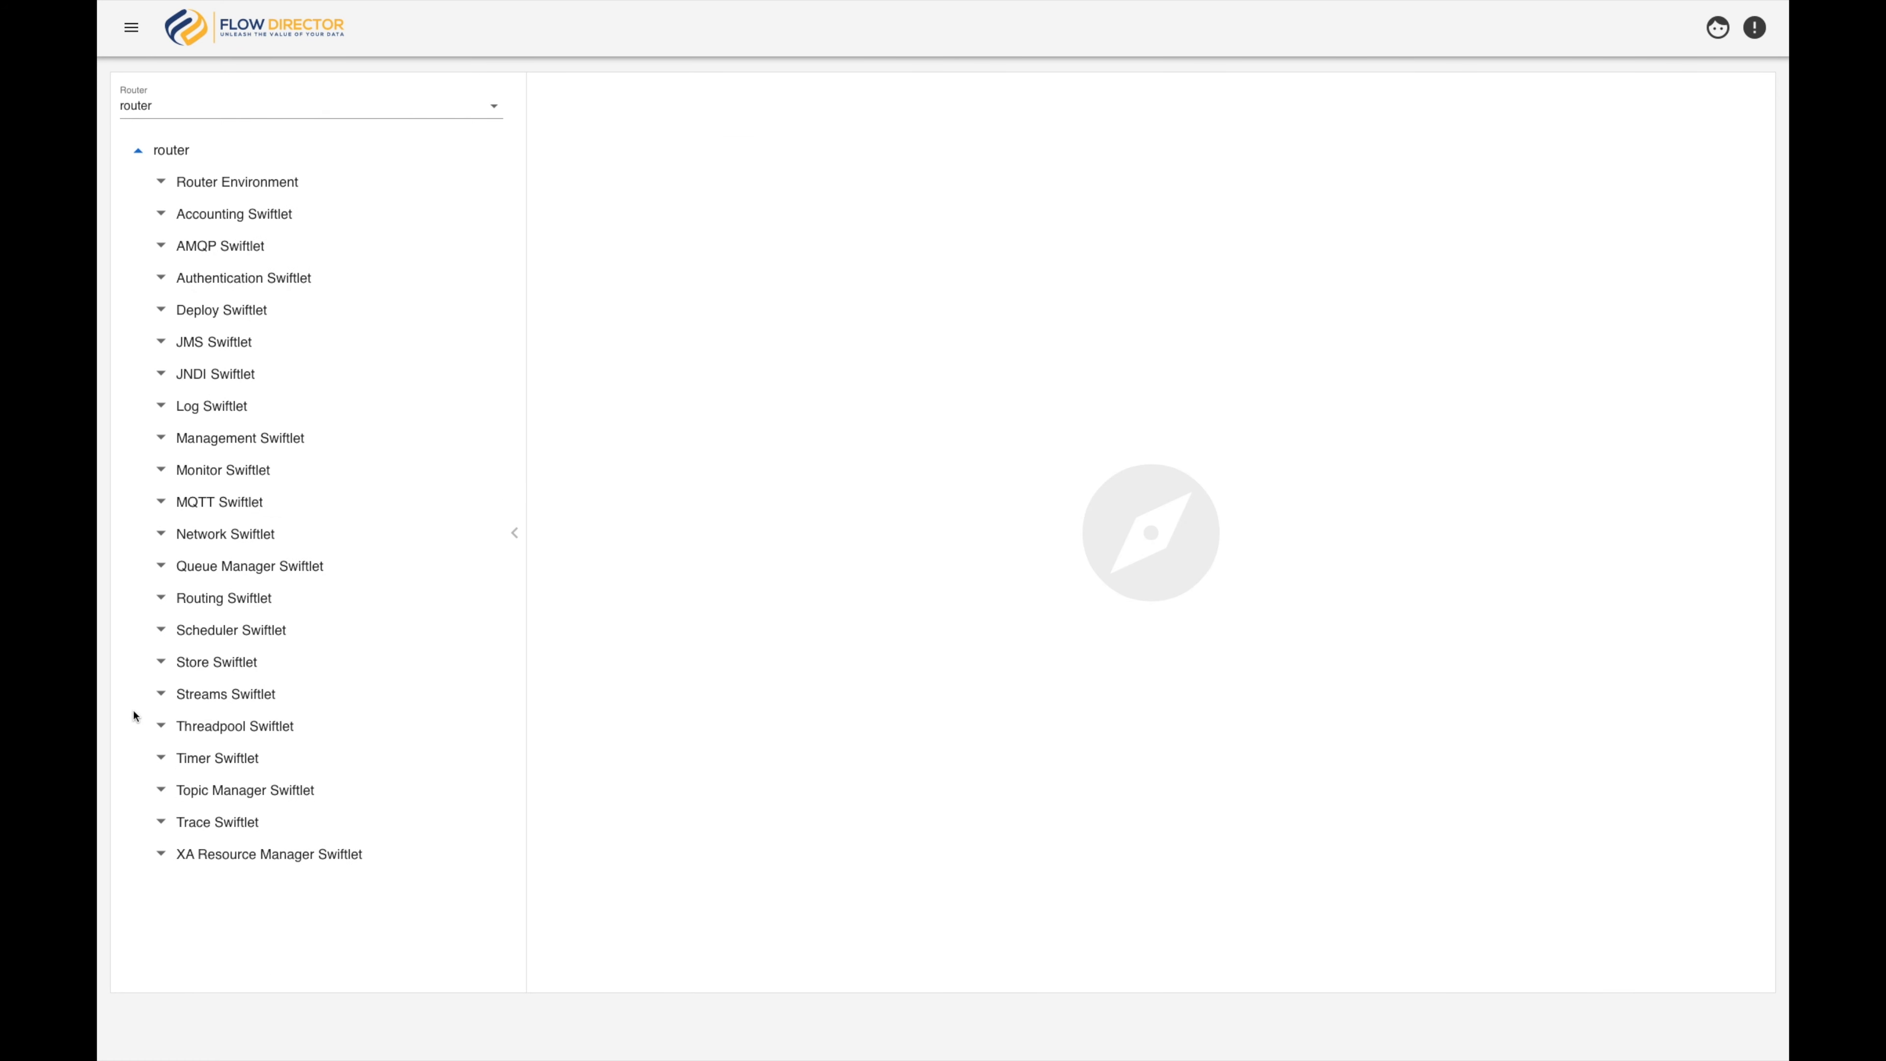
{"action": "left_click", "coordinate": [162, 660]}
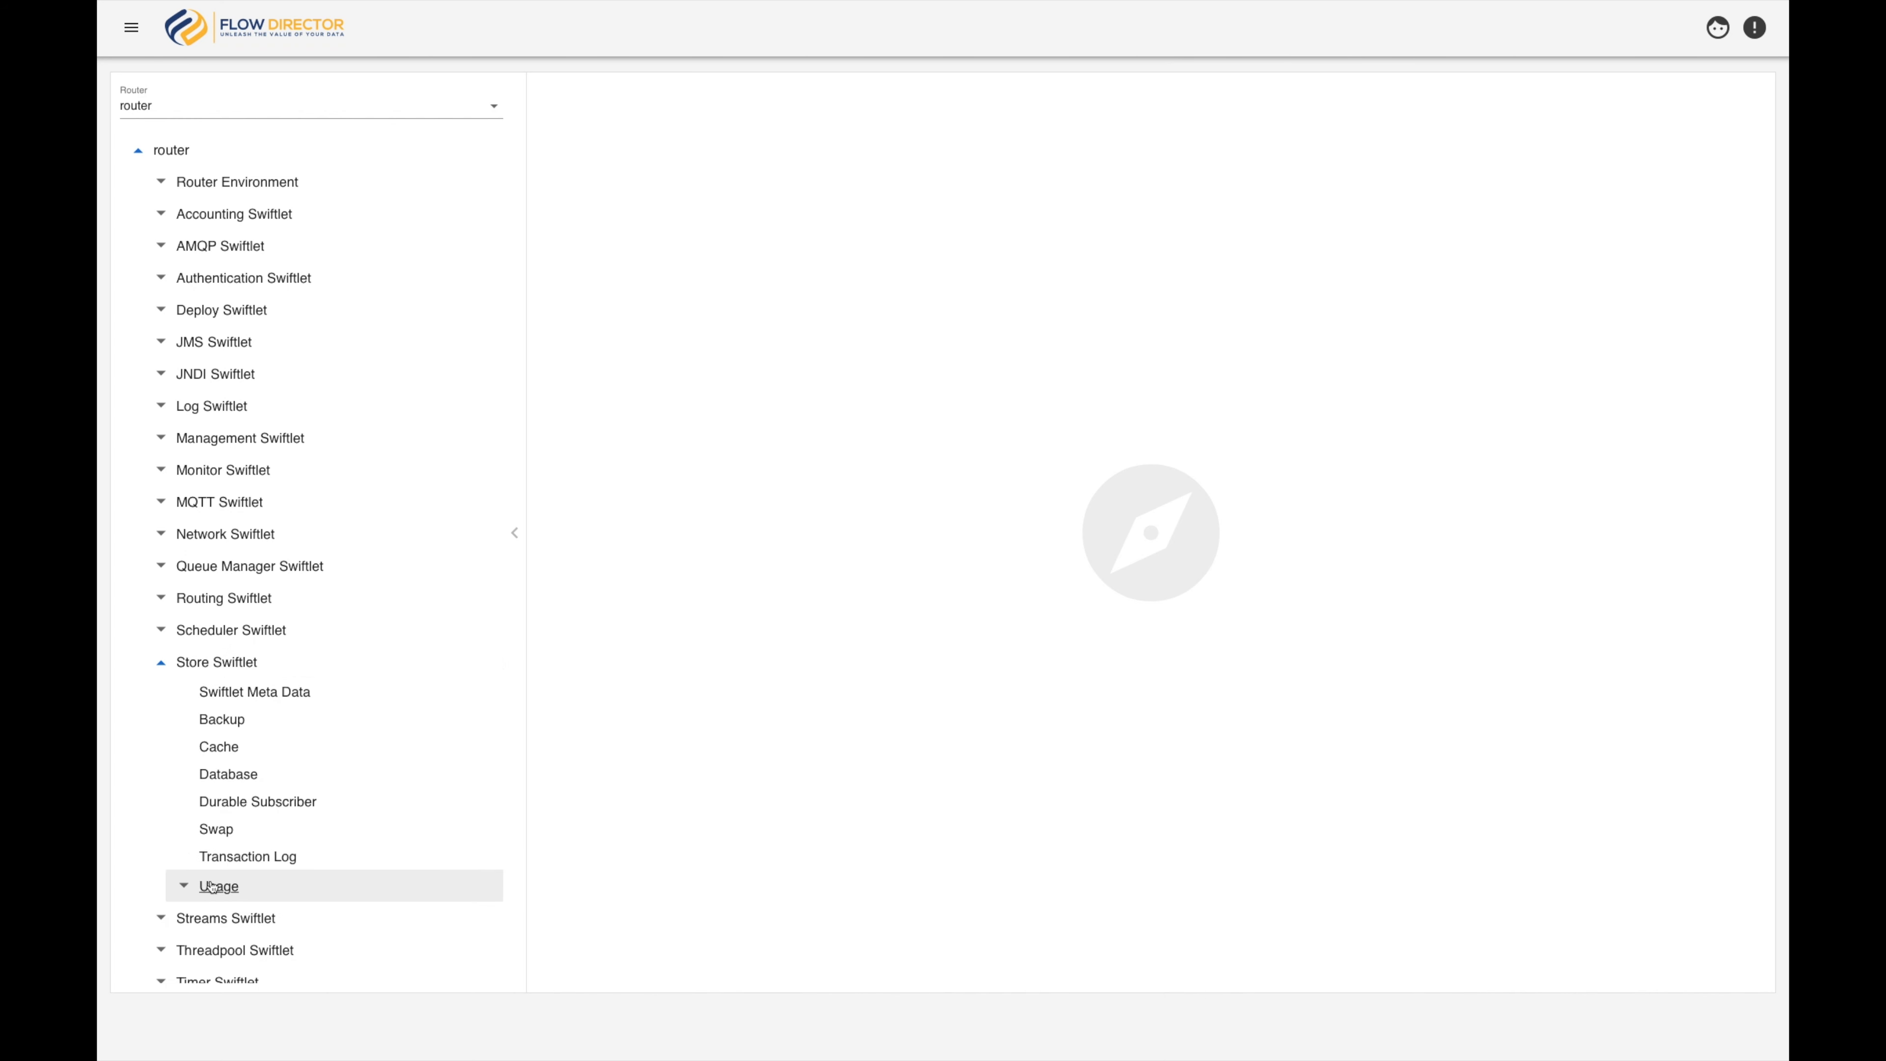
Open the Files usage table of the Store Swiftlet and show its chart pane
{"action": "left_click", "coordinate": [185, 886]}
{"action": "scroll", "coordinate": [198, 855], "scroll_direction": "down", "scroll_amount": 3}
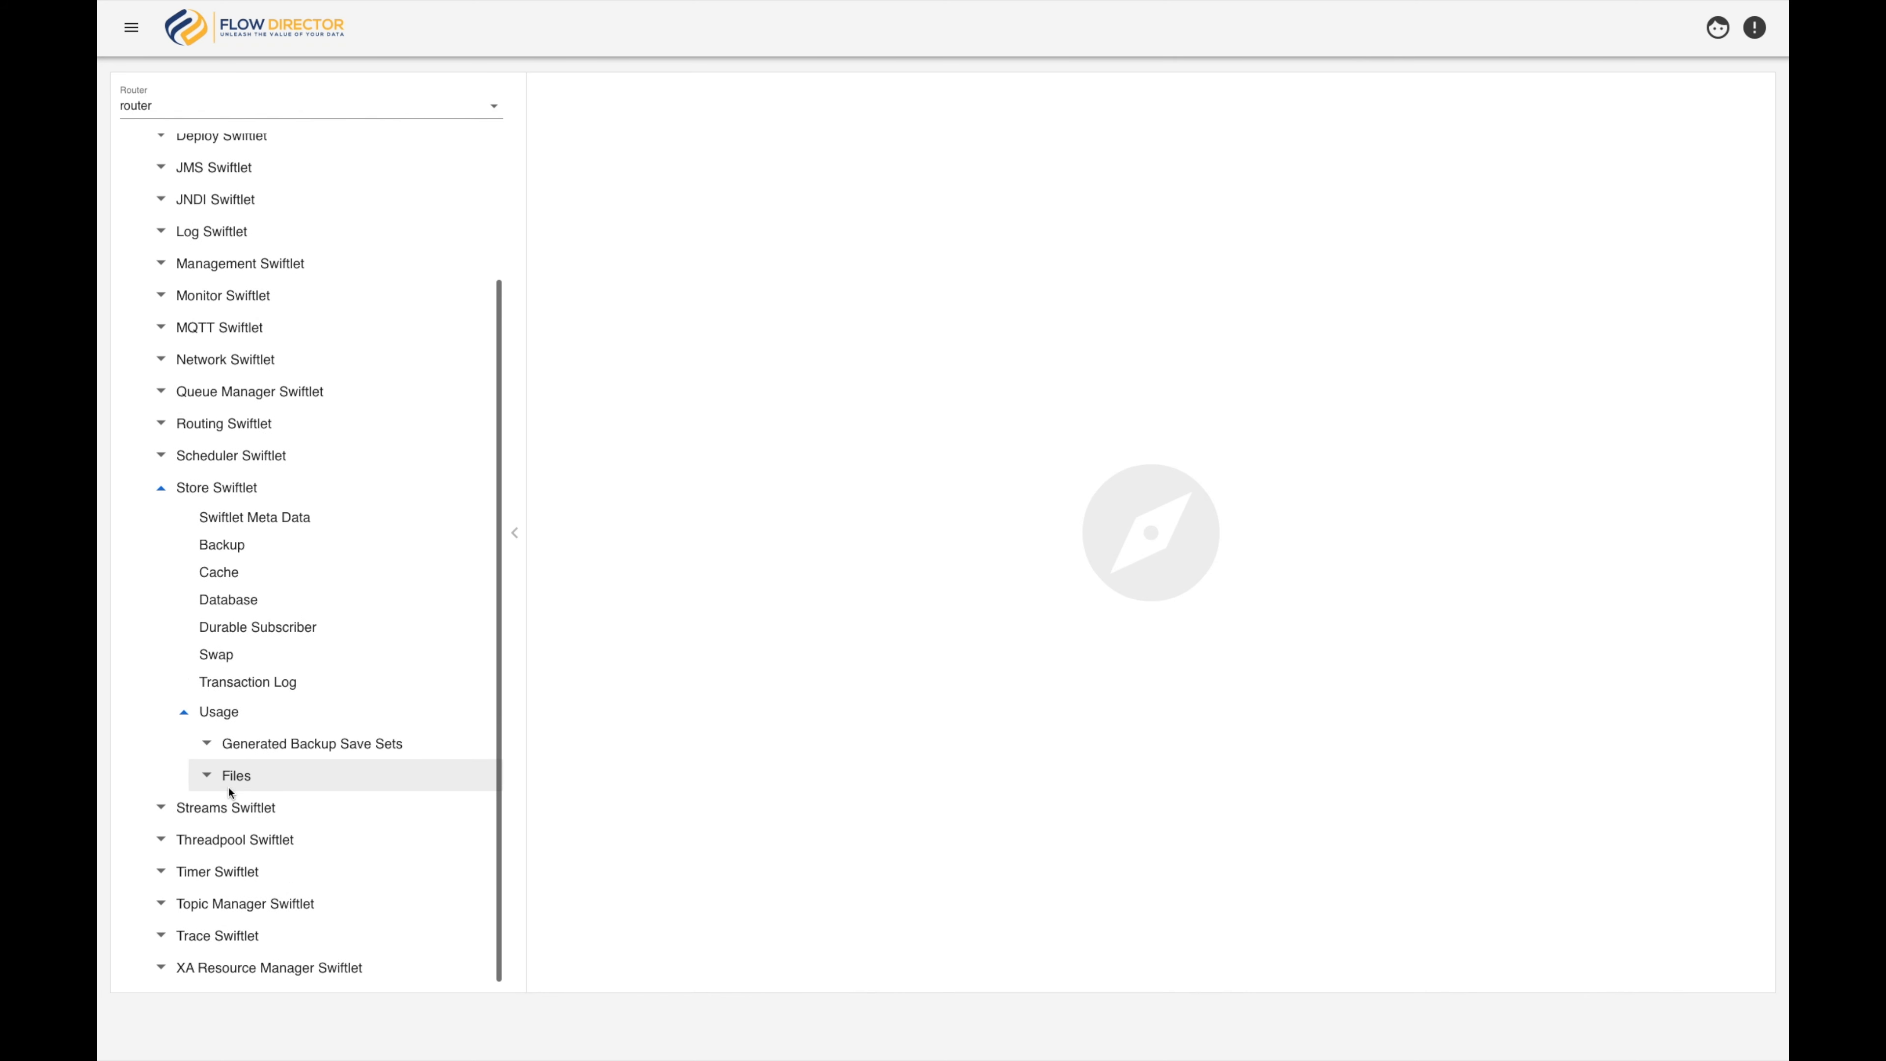
{"action": "left_click", "coordinate": [235, 777]}
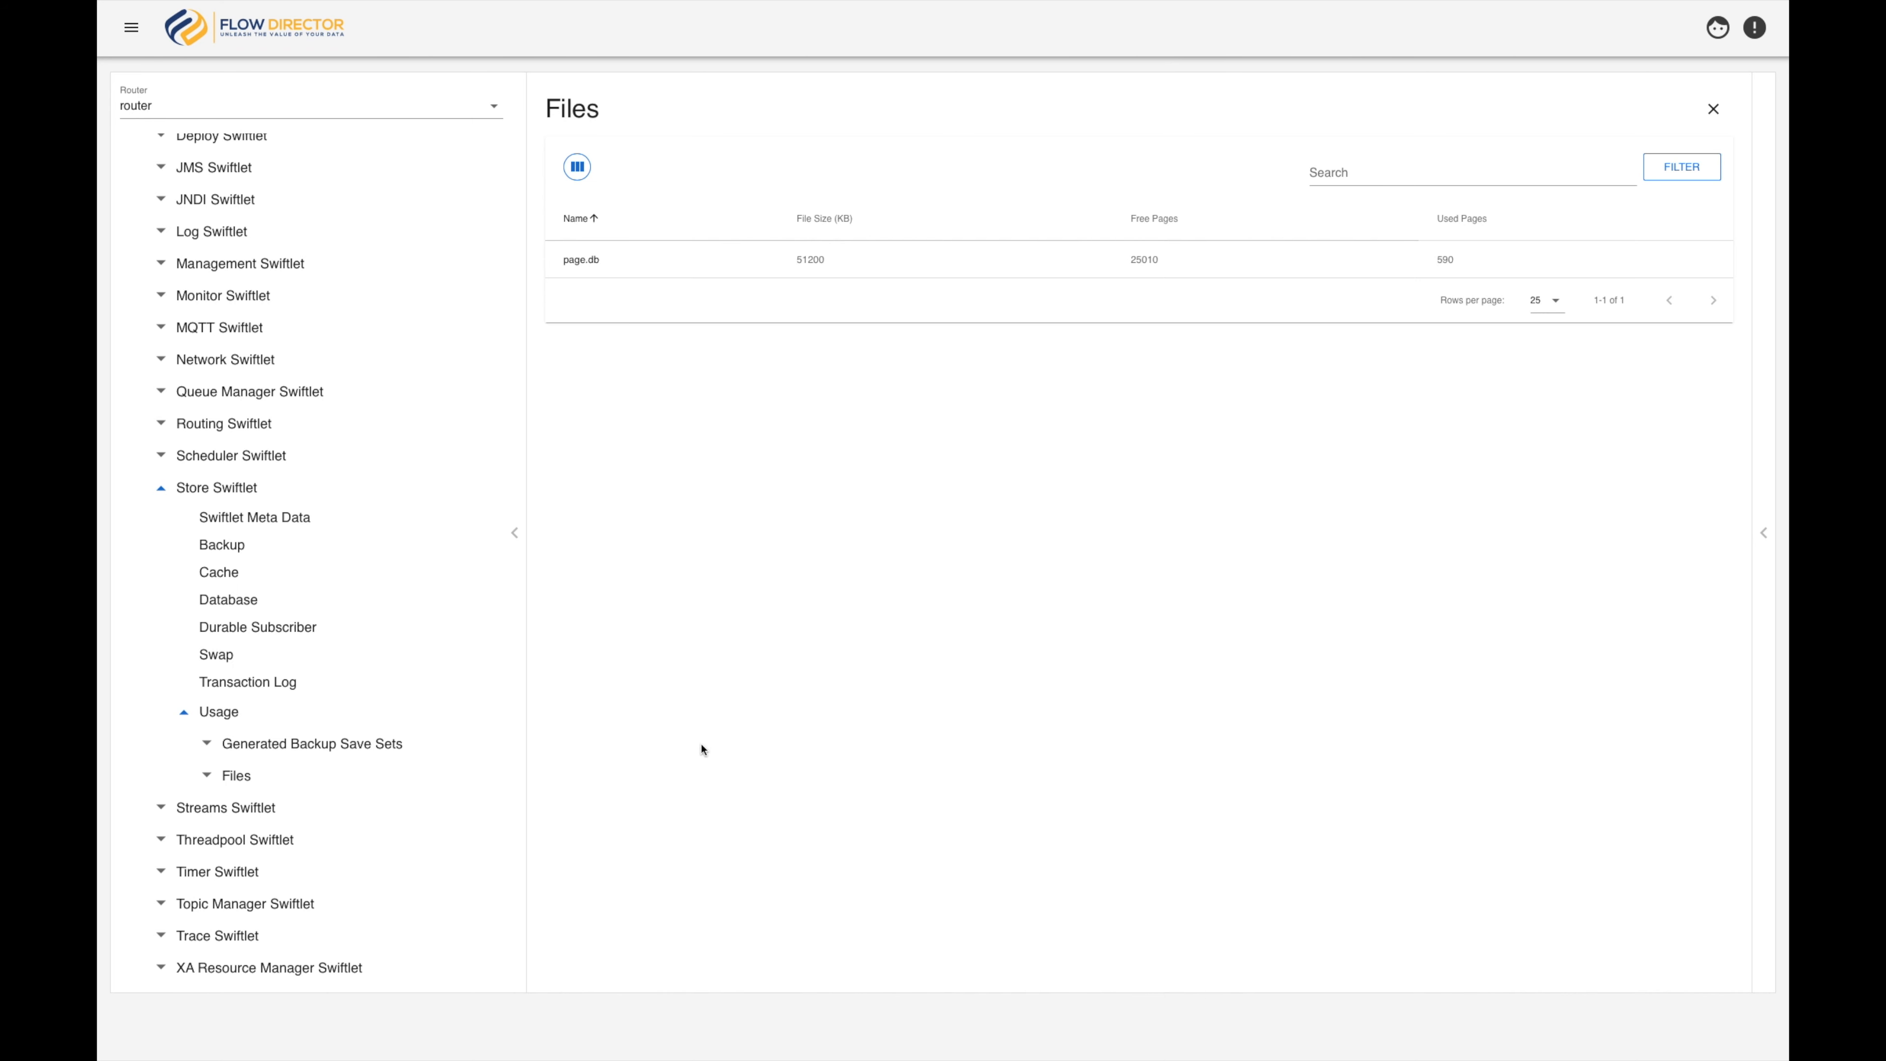
{"action": "left_click", "coordinate": [1761, 533]}
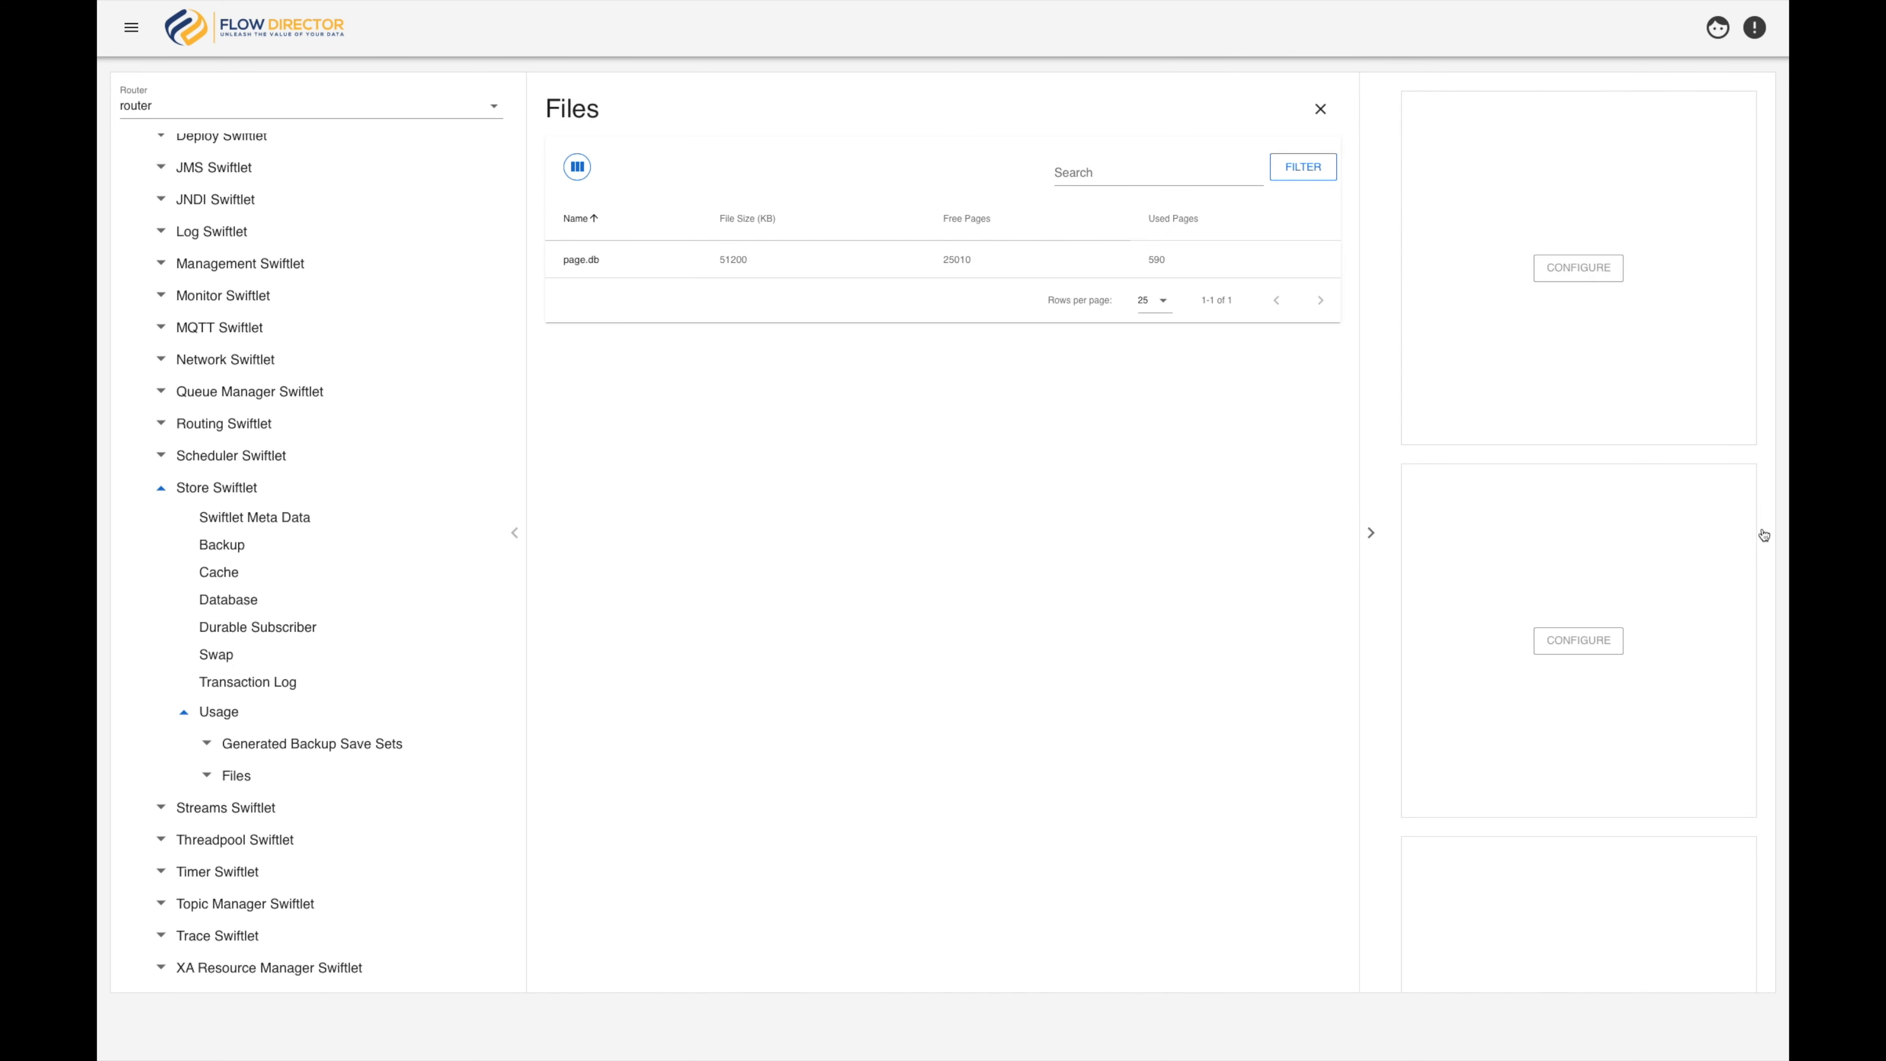
Configure the first chart as a doughnut chart of Free Pages and Used Pages, and hide the chart pane
{"action": "left_click", "coordinate": [1581, 264]}
{"action": "left_click", "coordinate": [907, 566]}
{"action": "left_click", "coordinate": [1150, 676]}
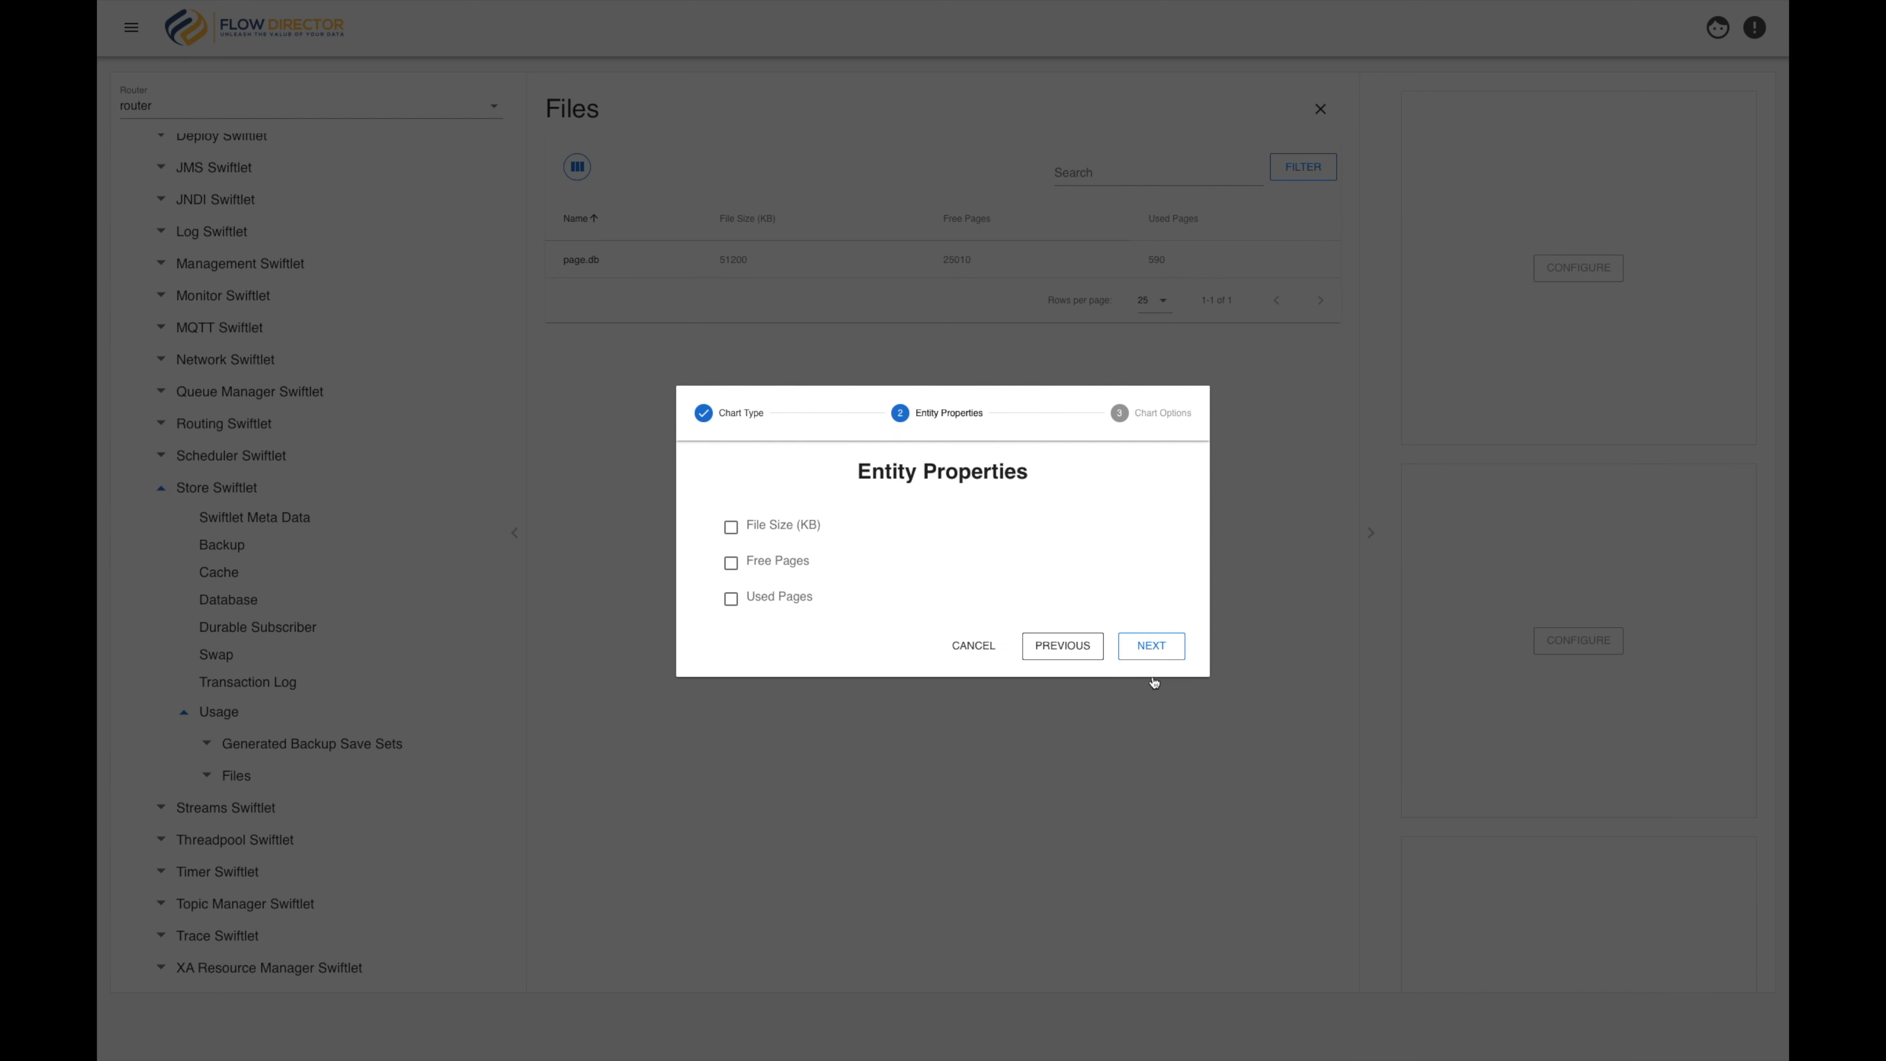
{"action": "left_click", "coordinate": [732, 565]}
{"action": "left_click", "coordinate": [731, 601]}
{"action": "left_click", "coordinate": [1156, 650]}
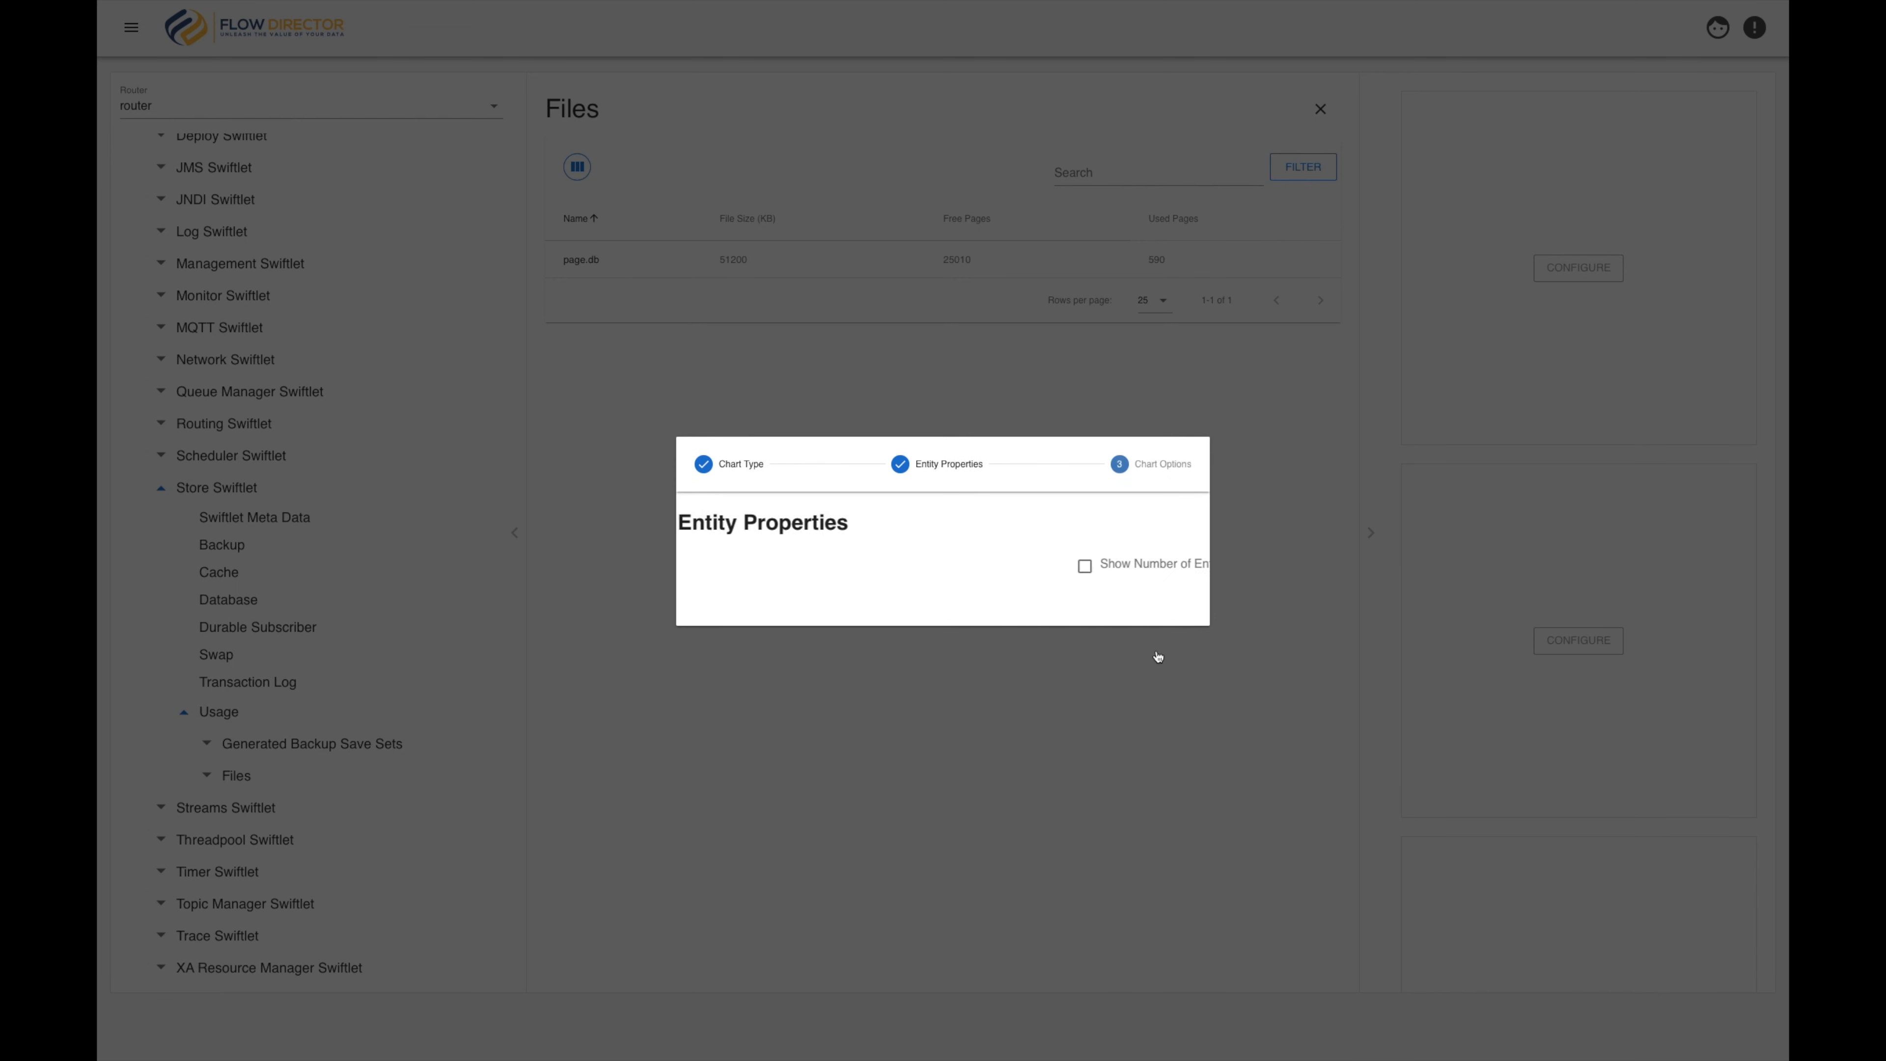
{"action": "left_click", "coordinate": [1133, 599]}
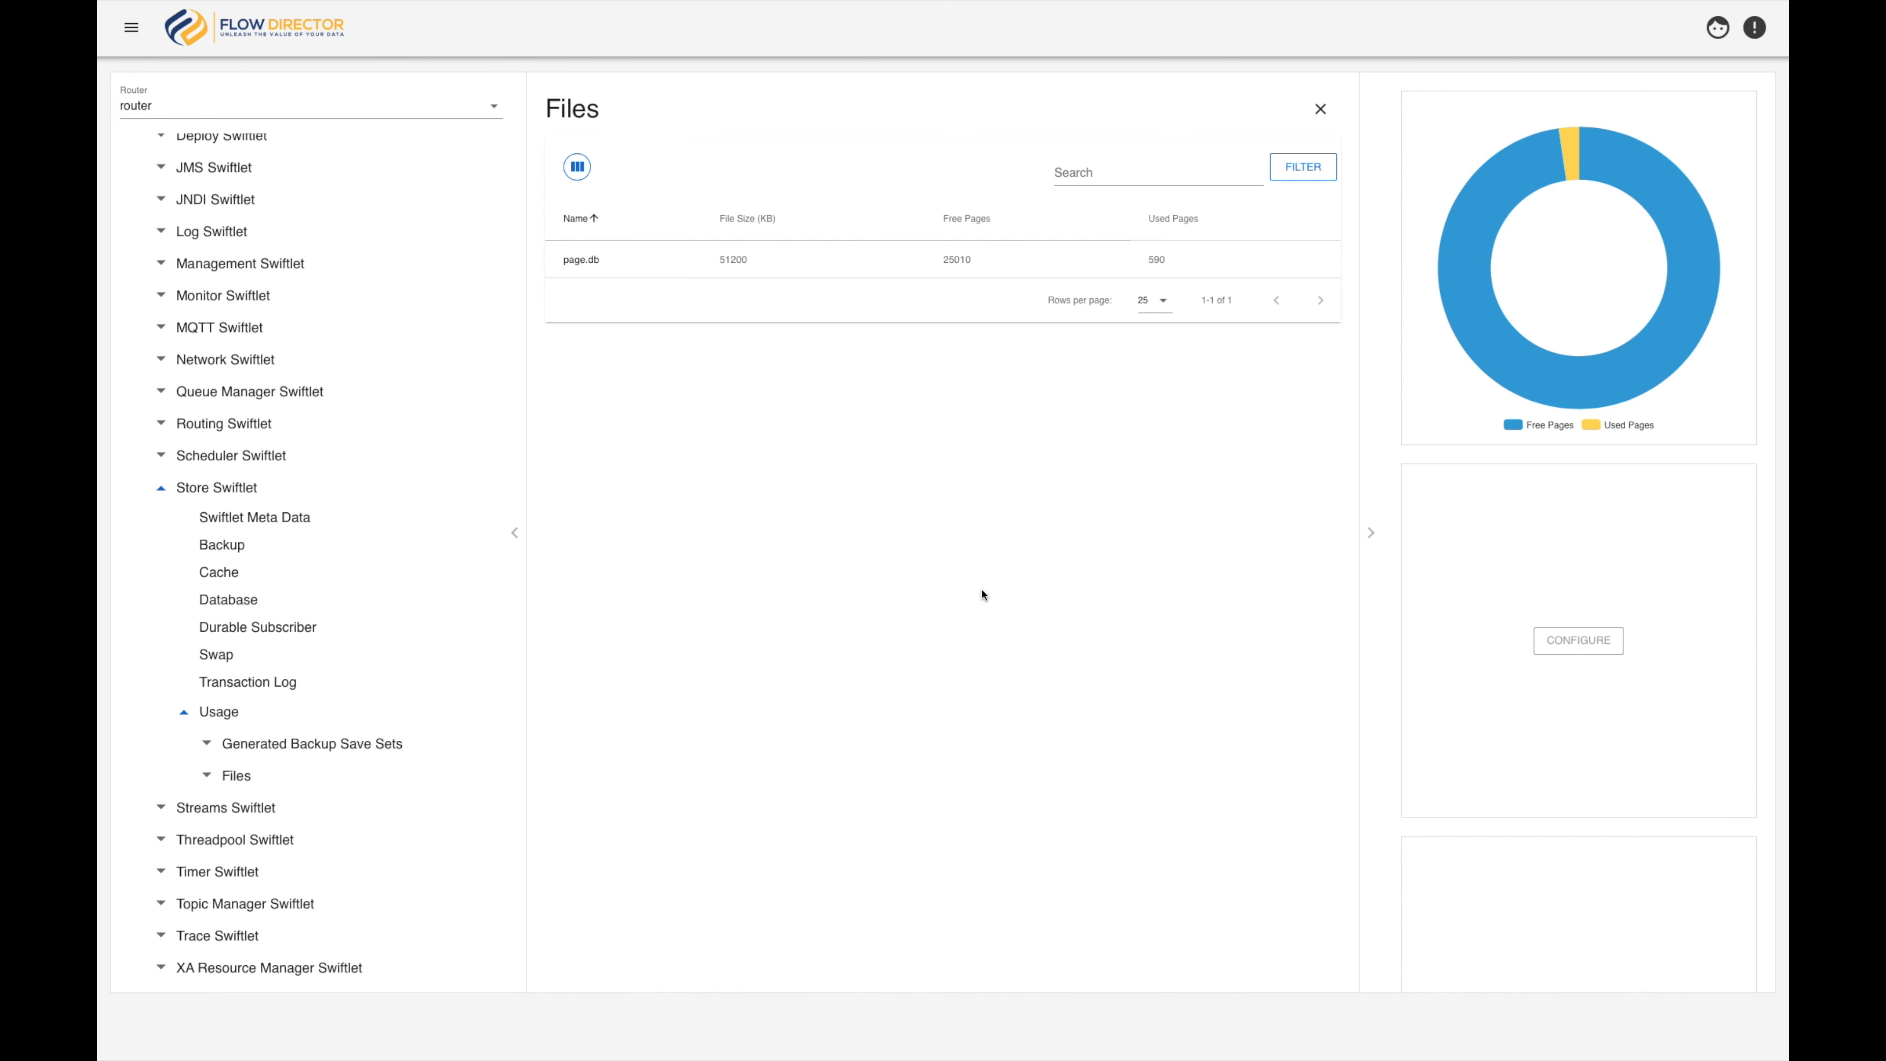
{"action": "left_click", "coordinate": [1370, 535]}
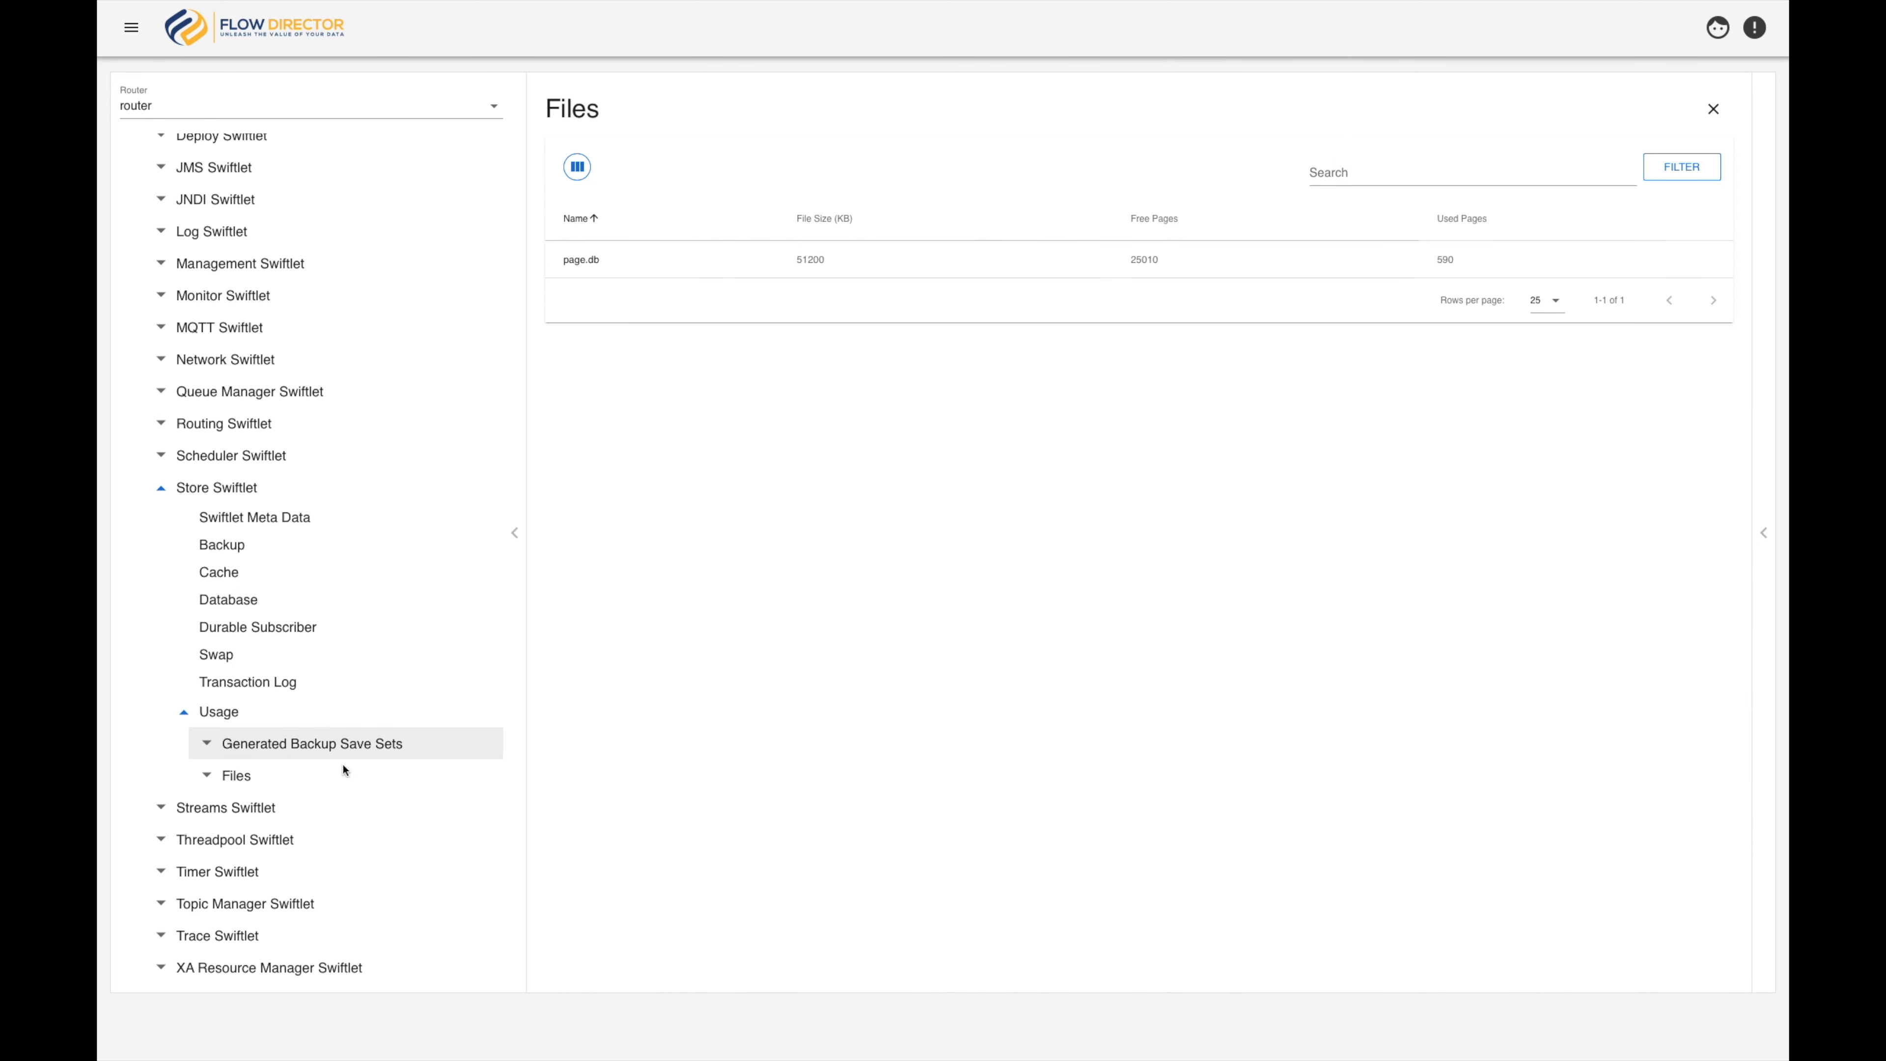
Collapse the Store Swiftlet, open the Queue Manager Swiftlet's Usage table and show its chart pane
{"action": "left_click", "coordinate": [161, 492]}
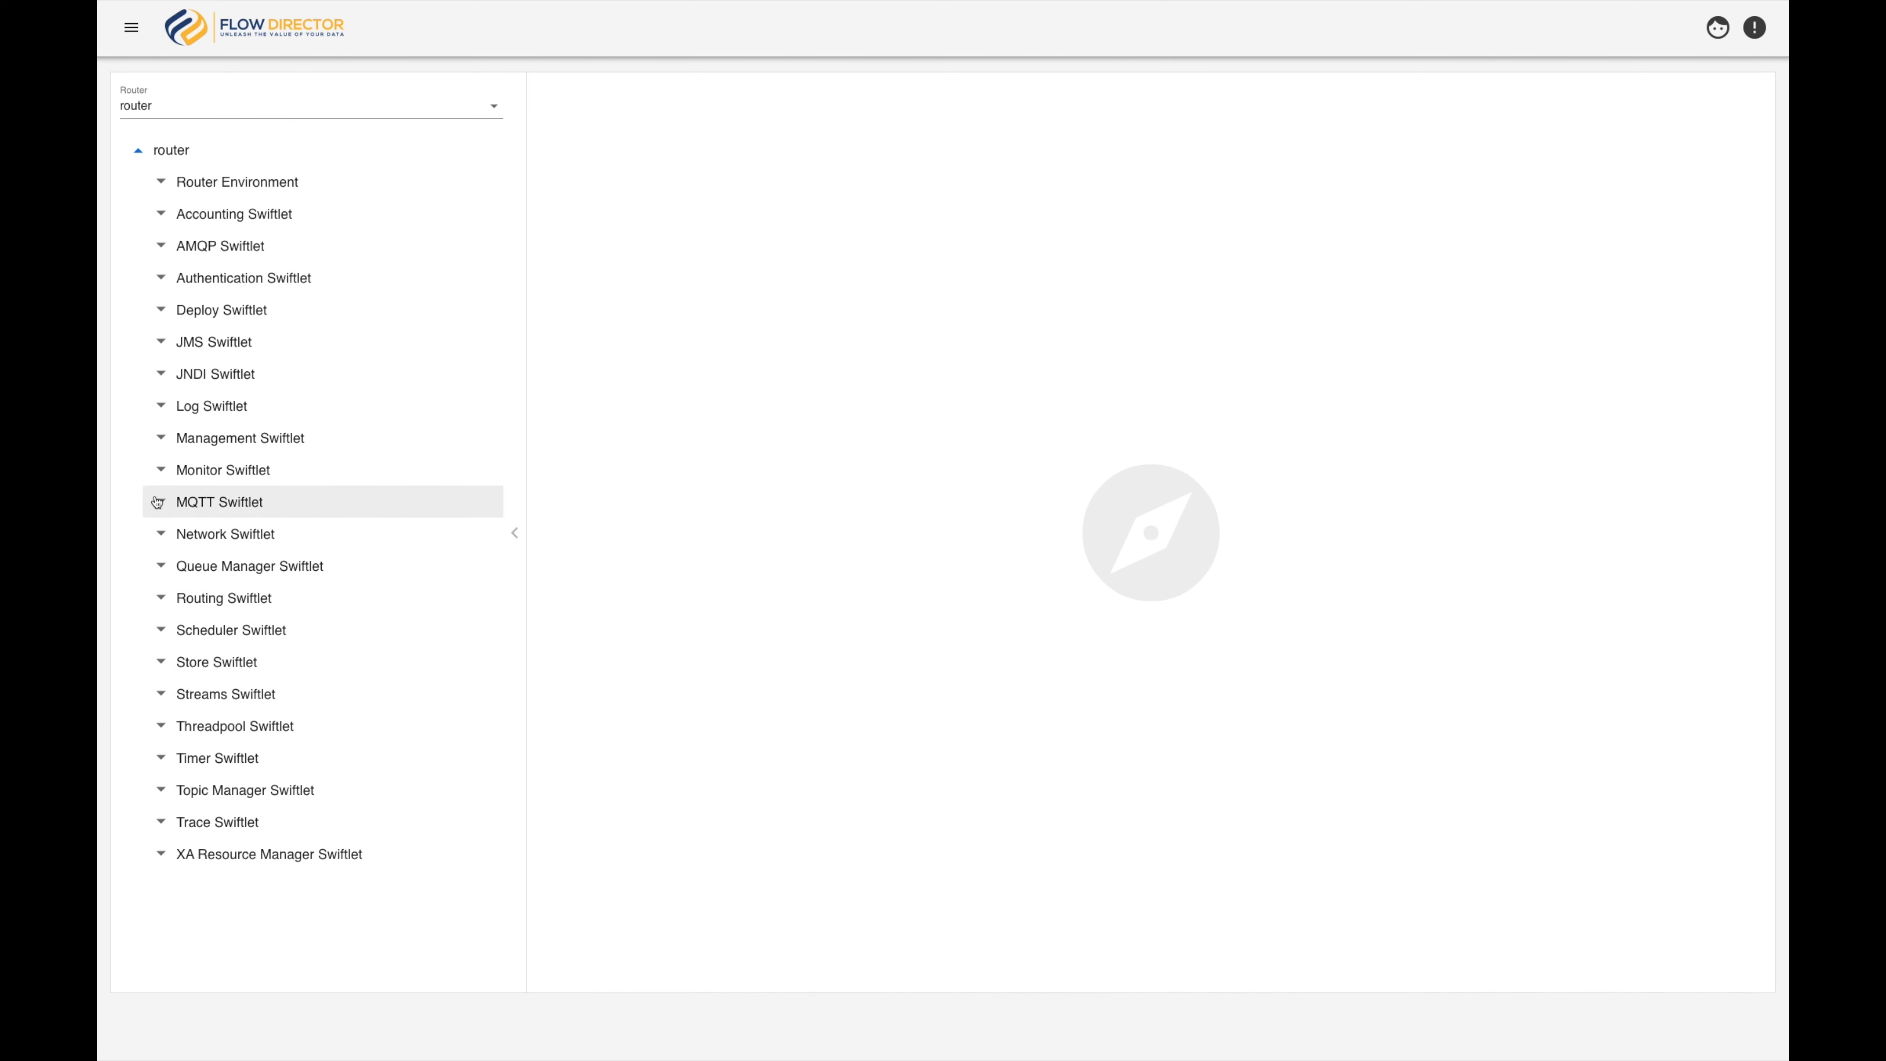
{"action": "left_click", "coordinate": [155, 576]}
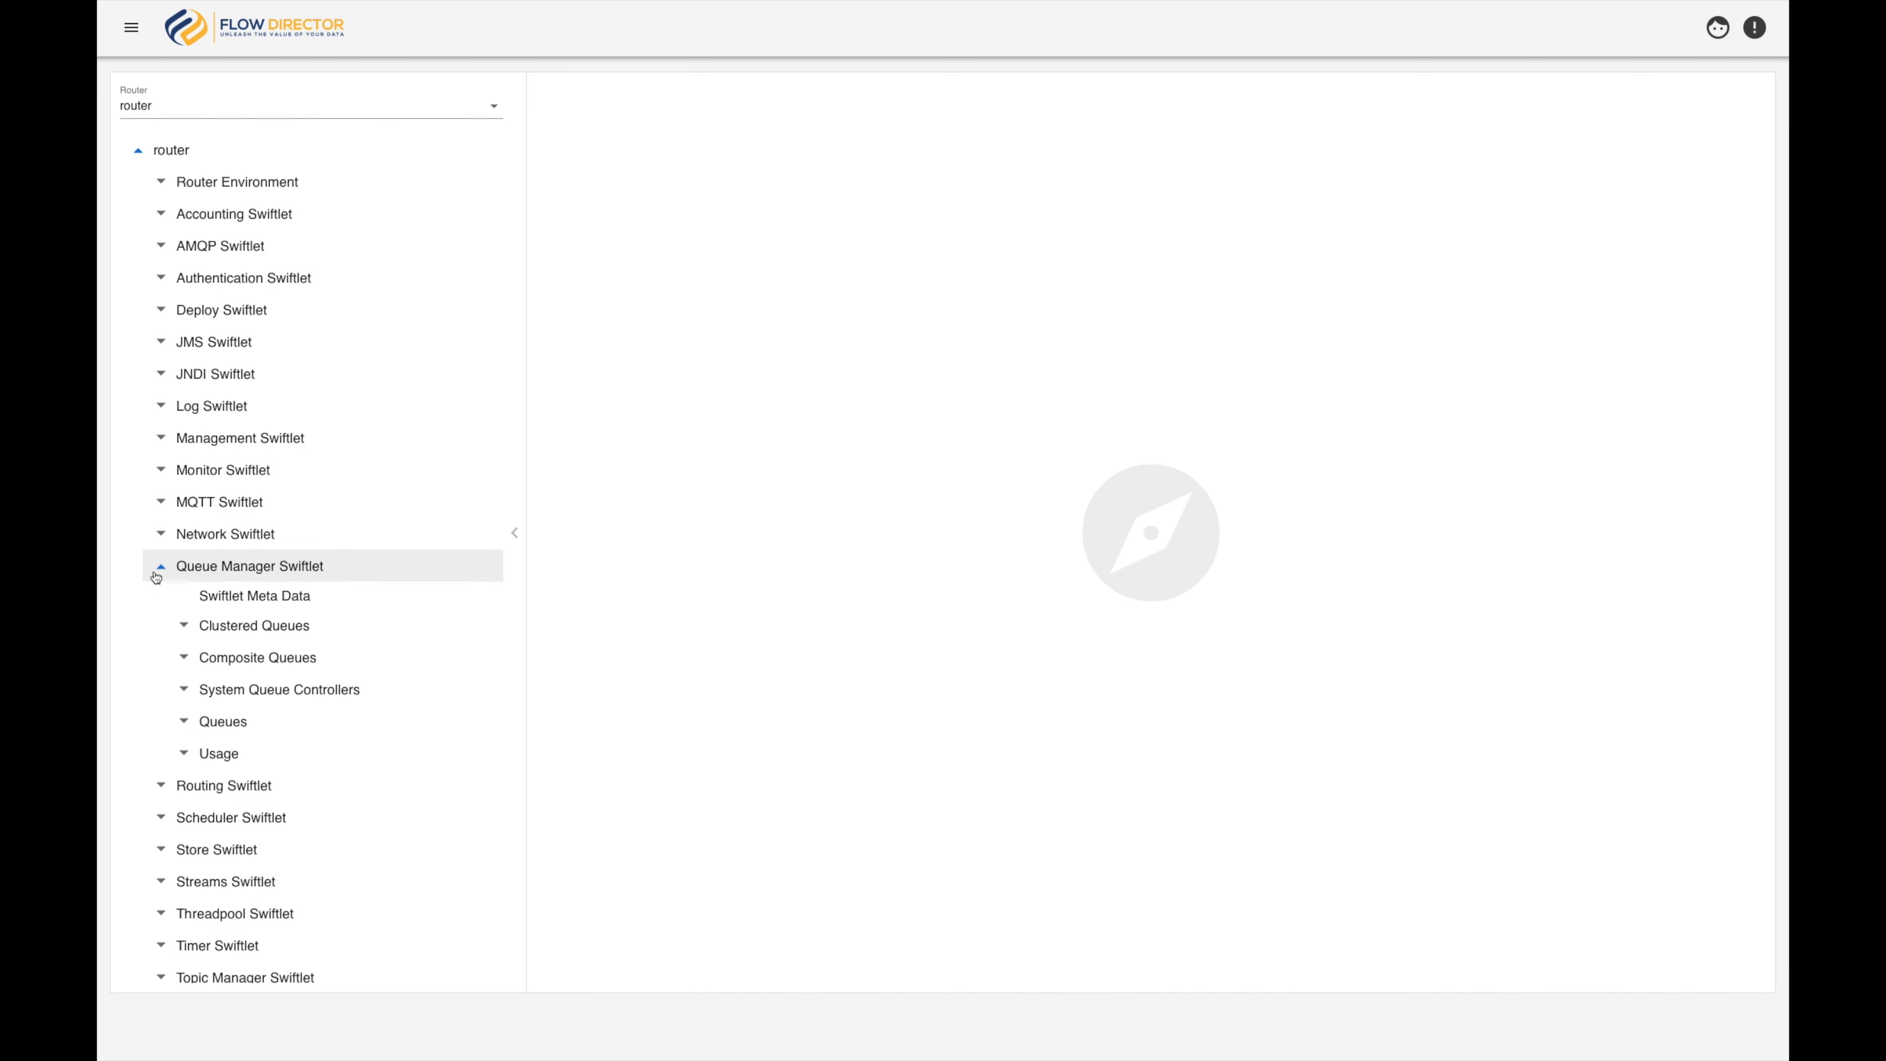
{"action": "left_click", "coordinate": [223, 755]}
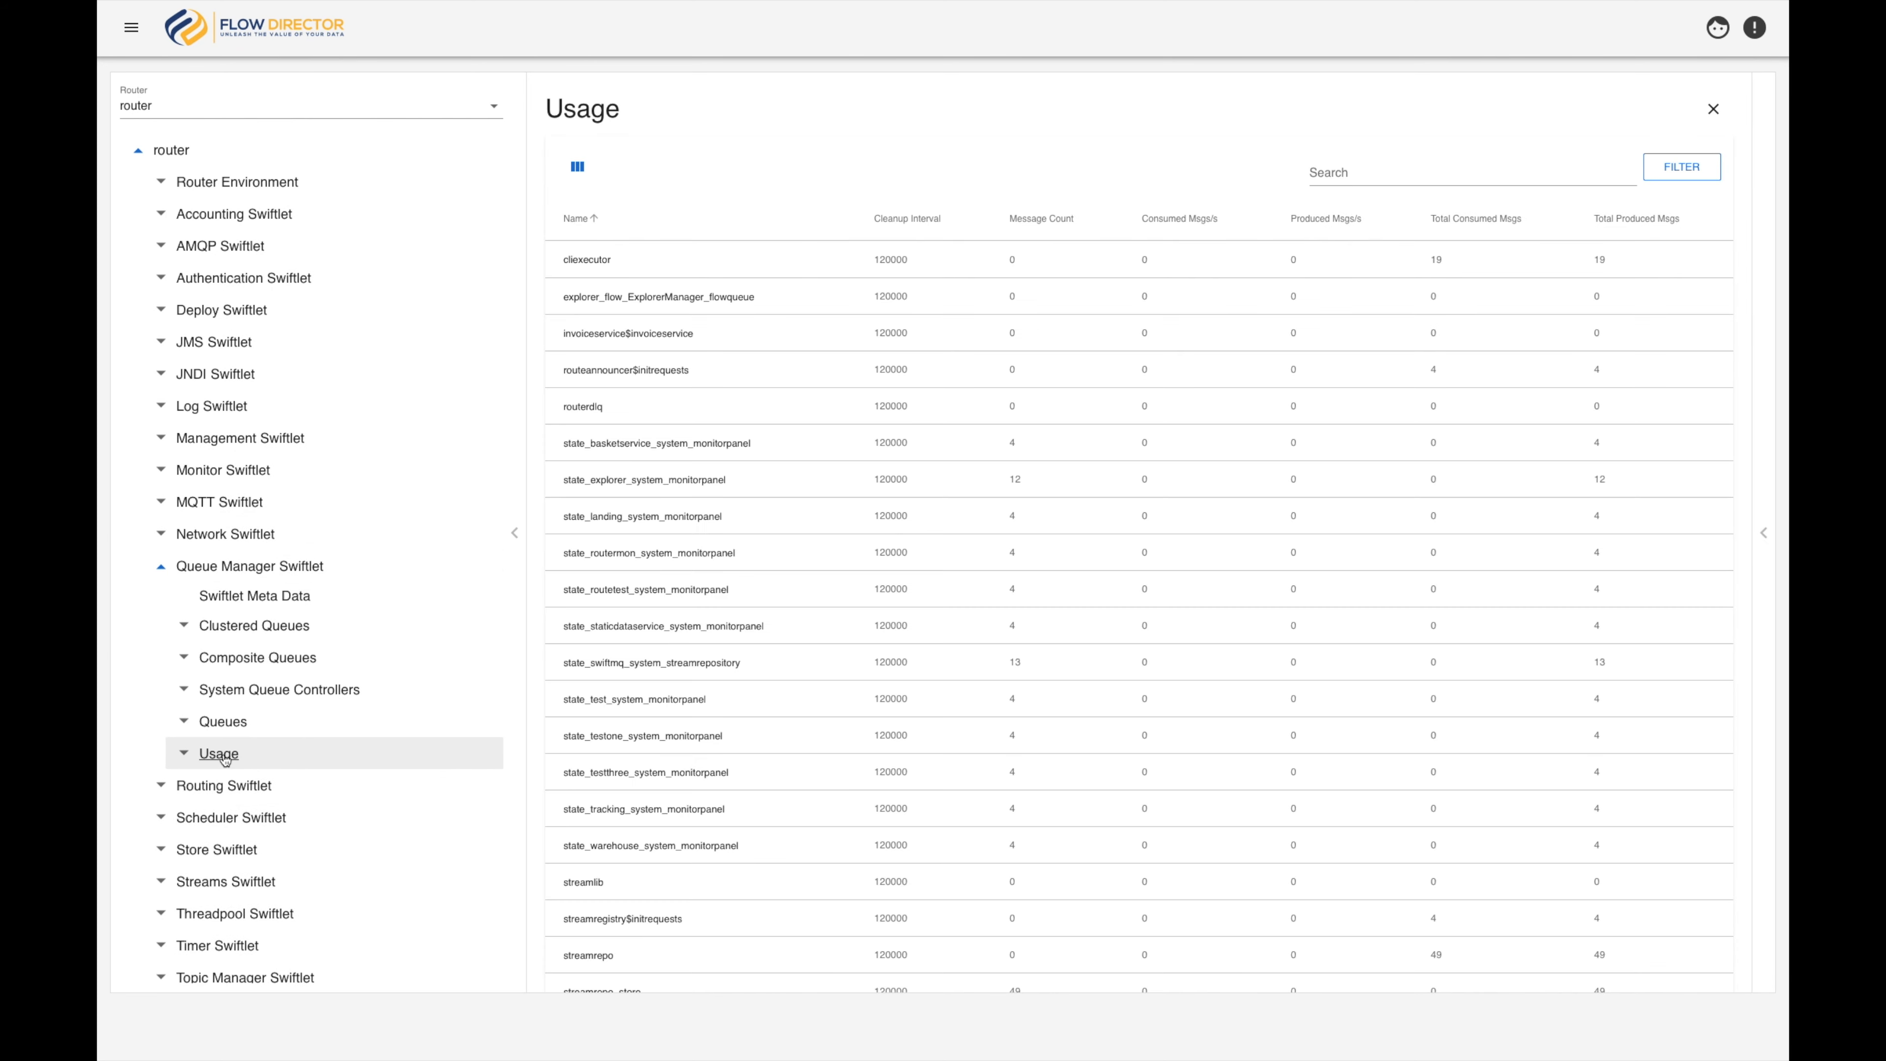
{"action": "left_click", "coordinate": [1764, 533]}
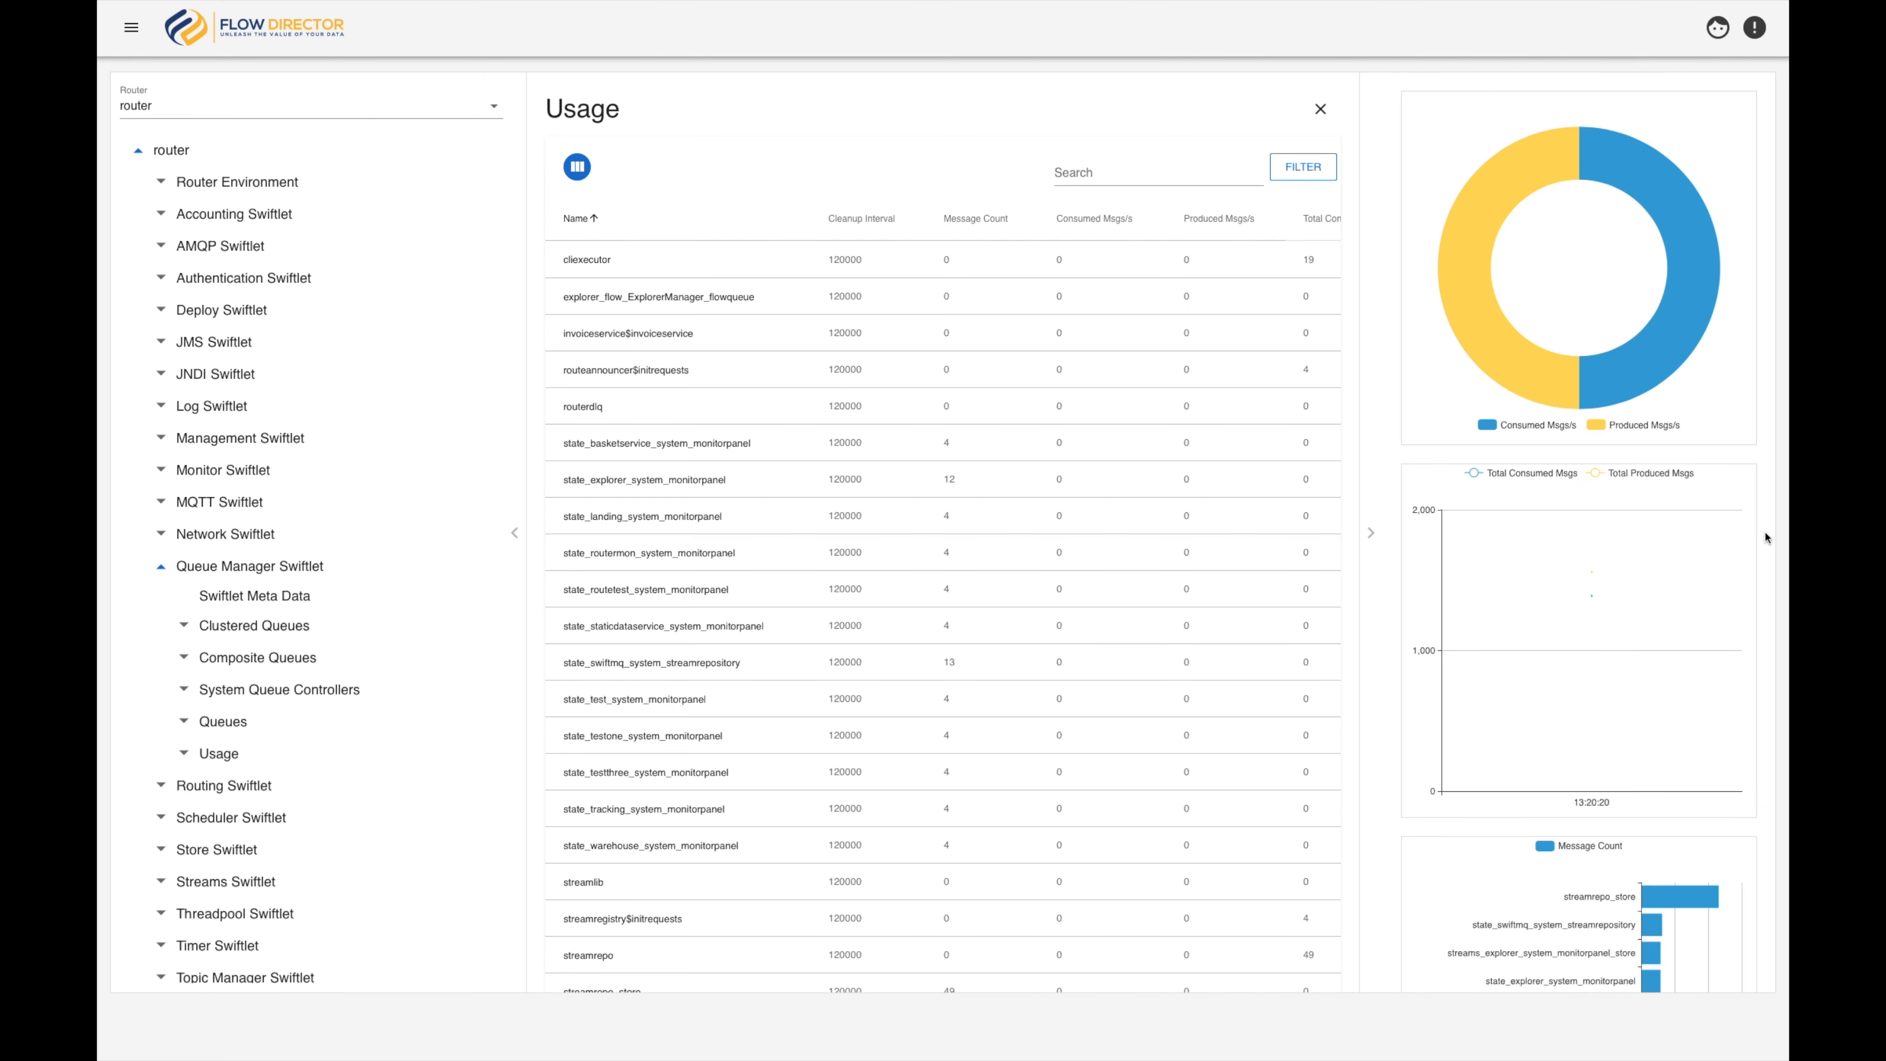
Inspect the Usage charts for consumed and produced messages per second, total consumed and produced messages, and message count per queue
{"action": "mouse_move", "coordinate": [1692, 518]}
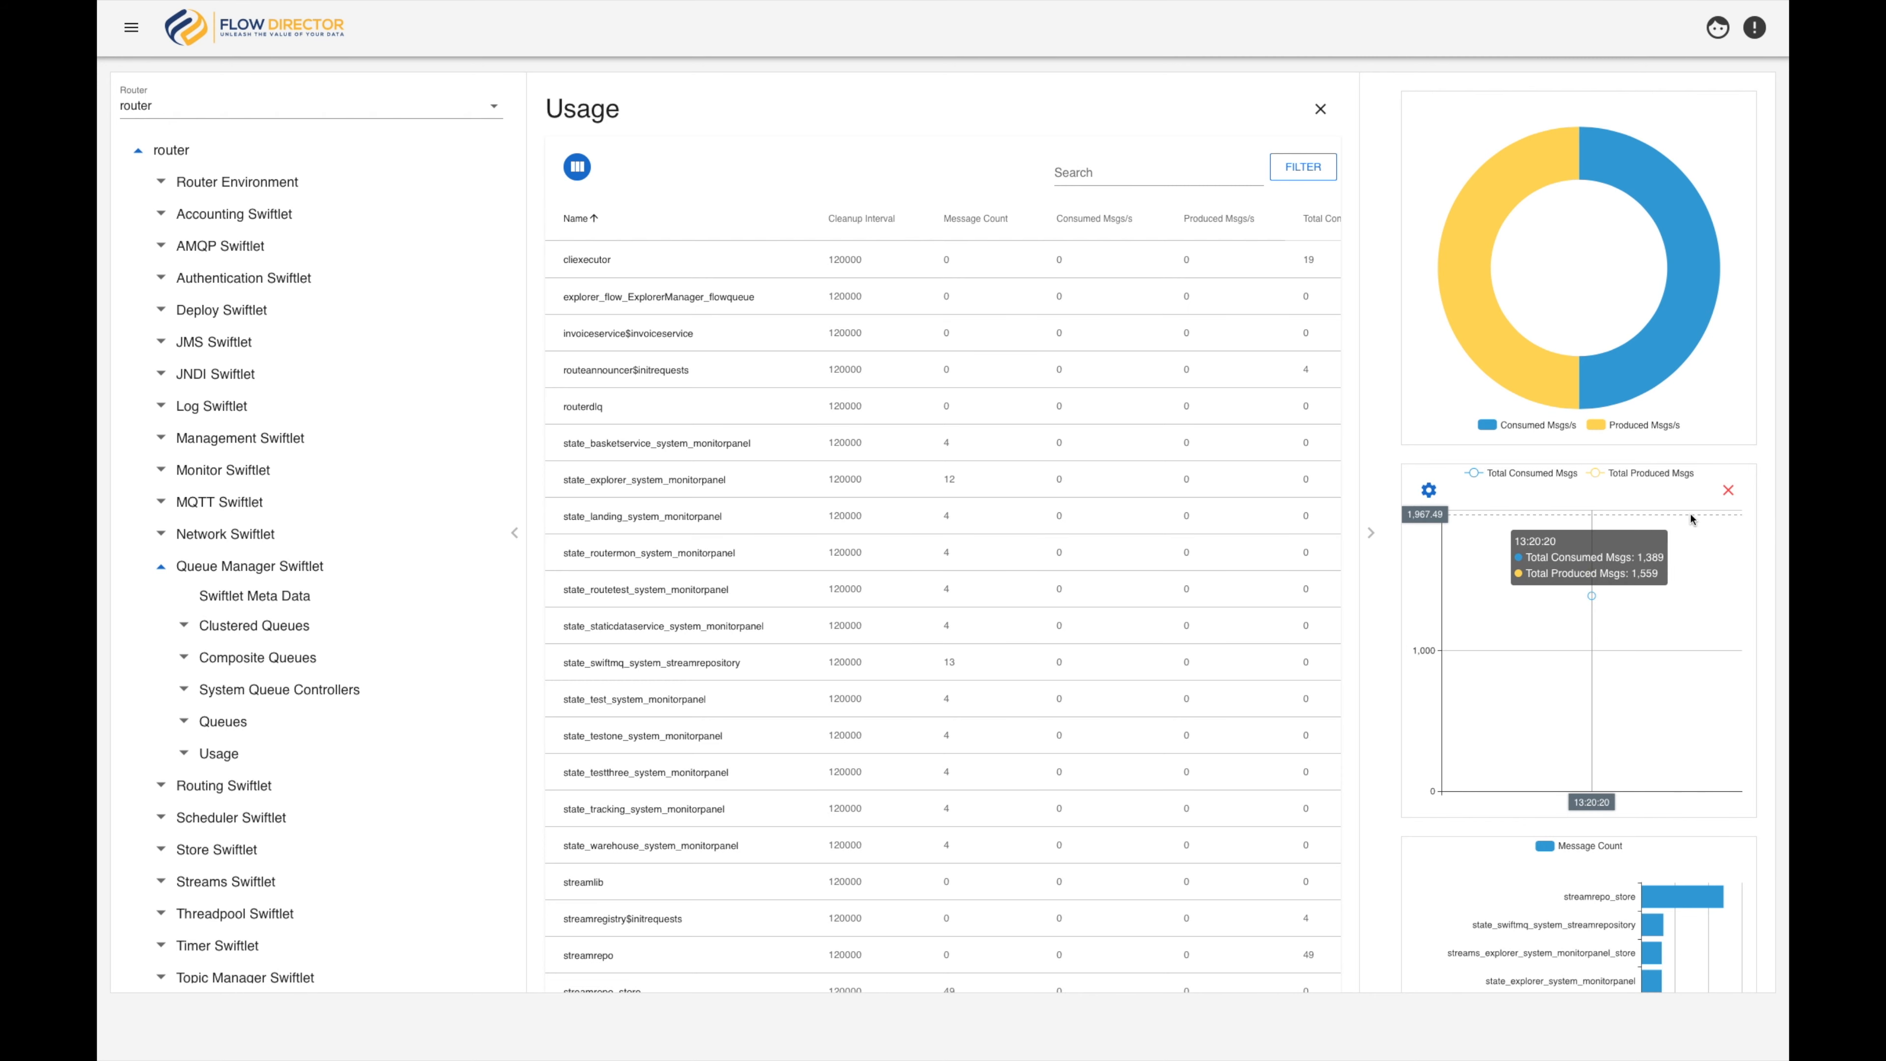
{"action": "mouse_move", "coordinate": [1600, 297]}
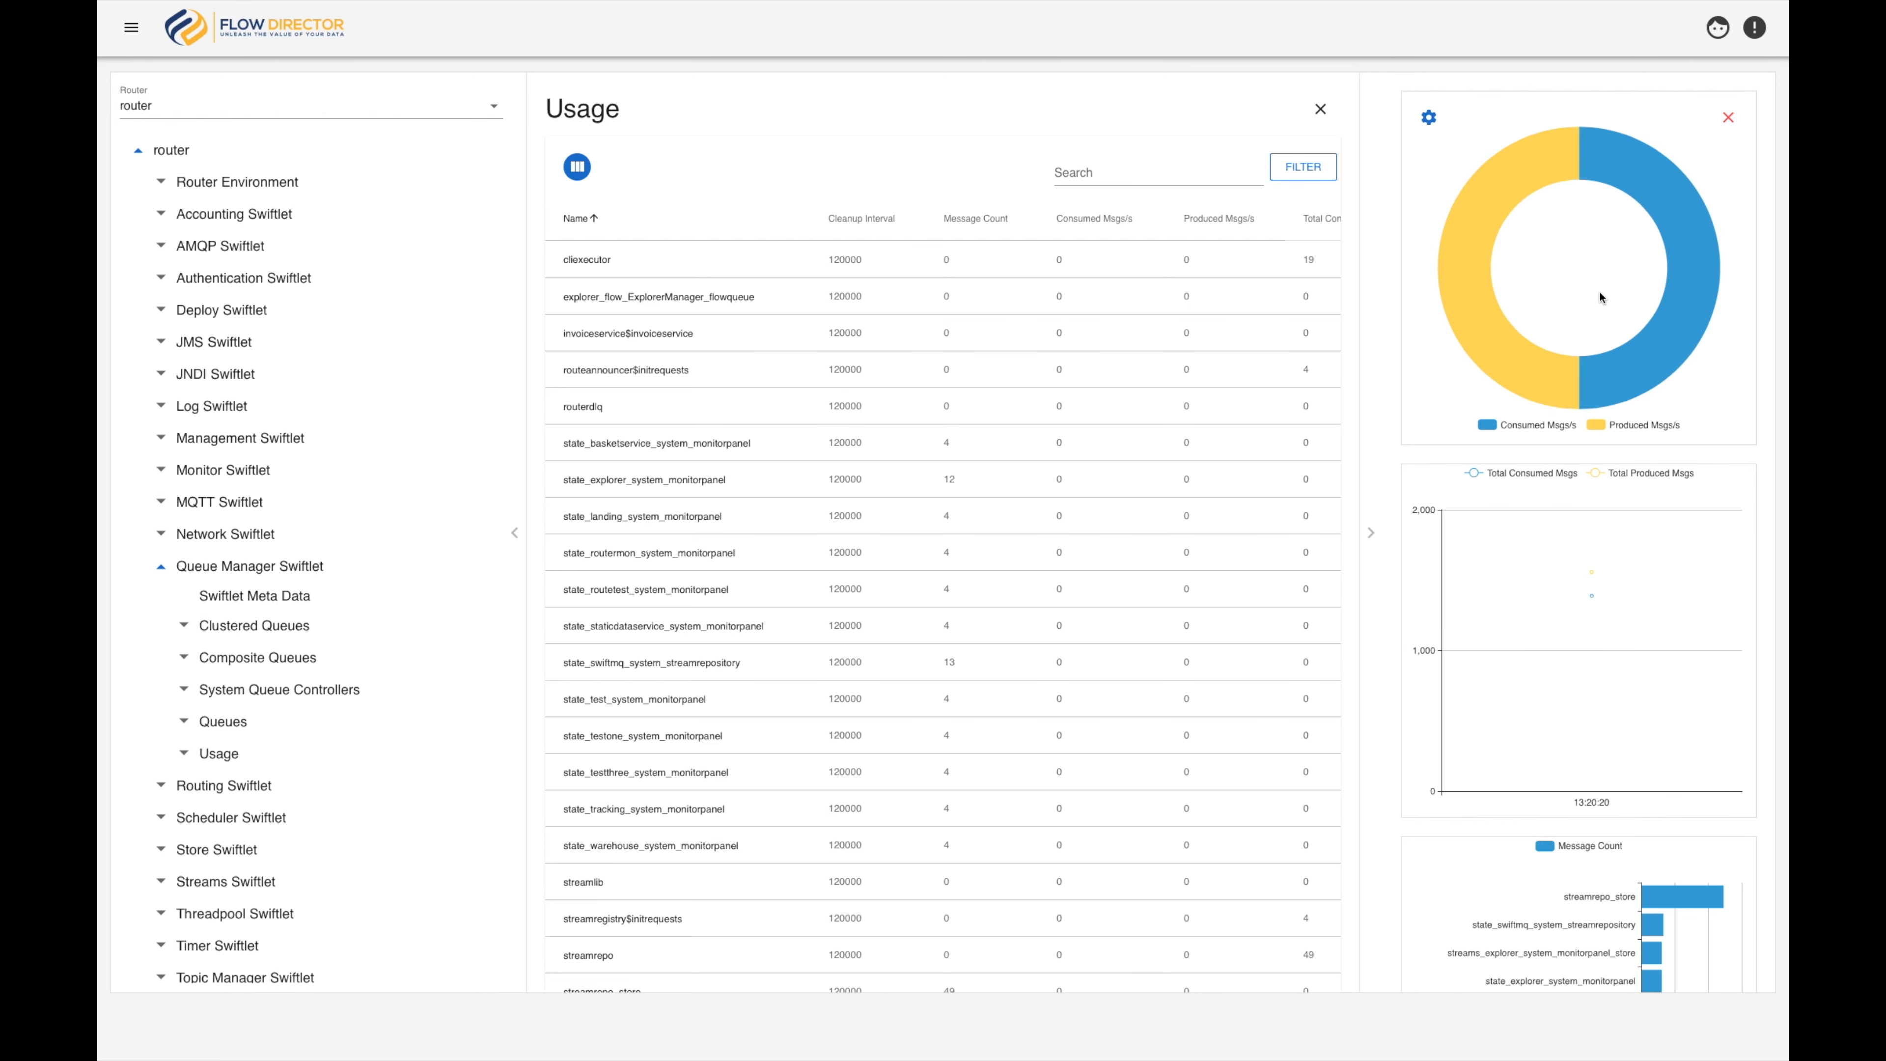
{"action": "mouse_move", "coordinate": [1658, 351]}
{"action": "mouse_move", "coordinate": [1526, 366]}
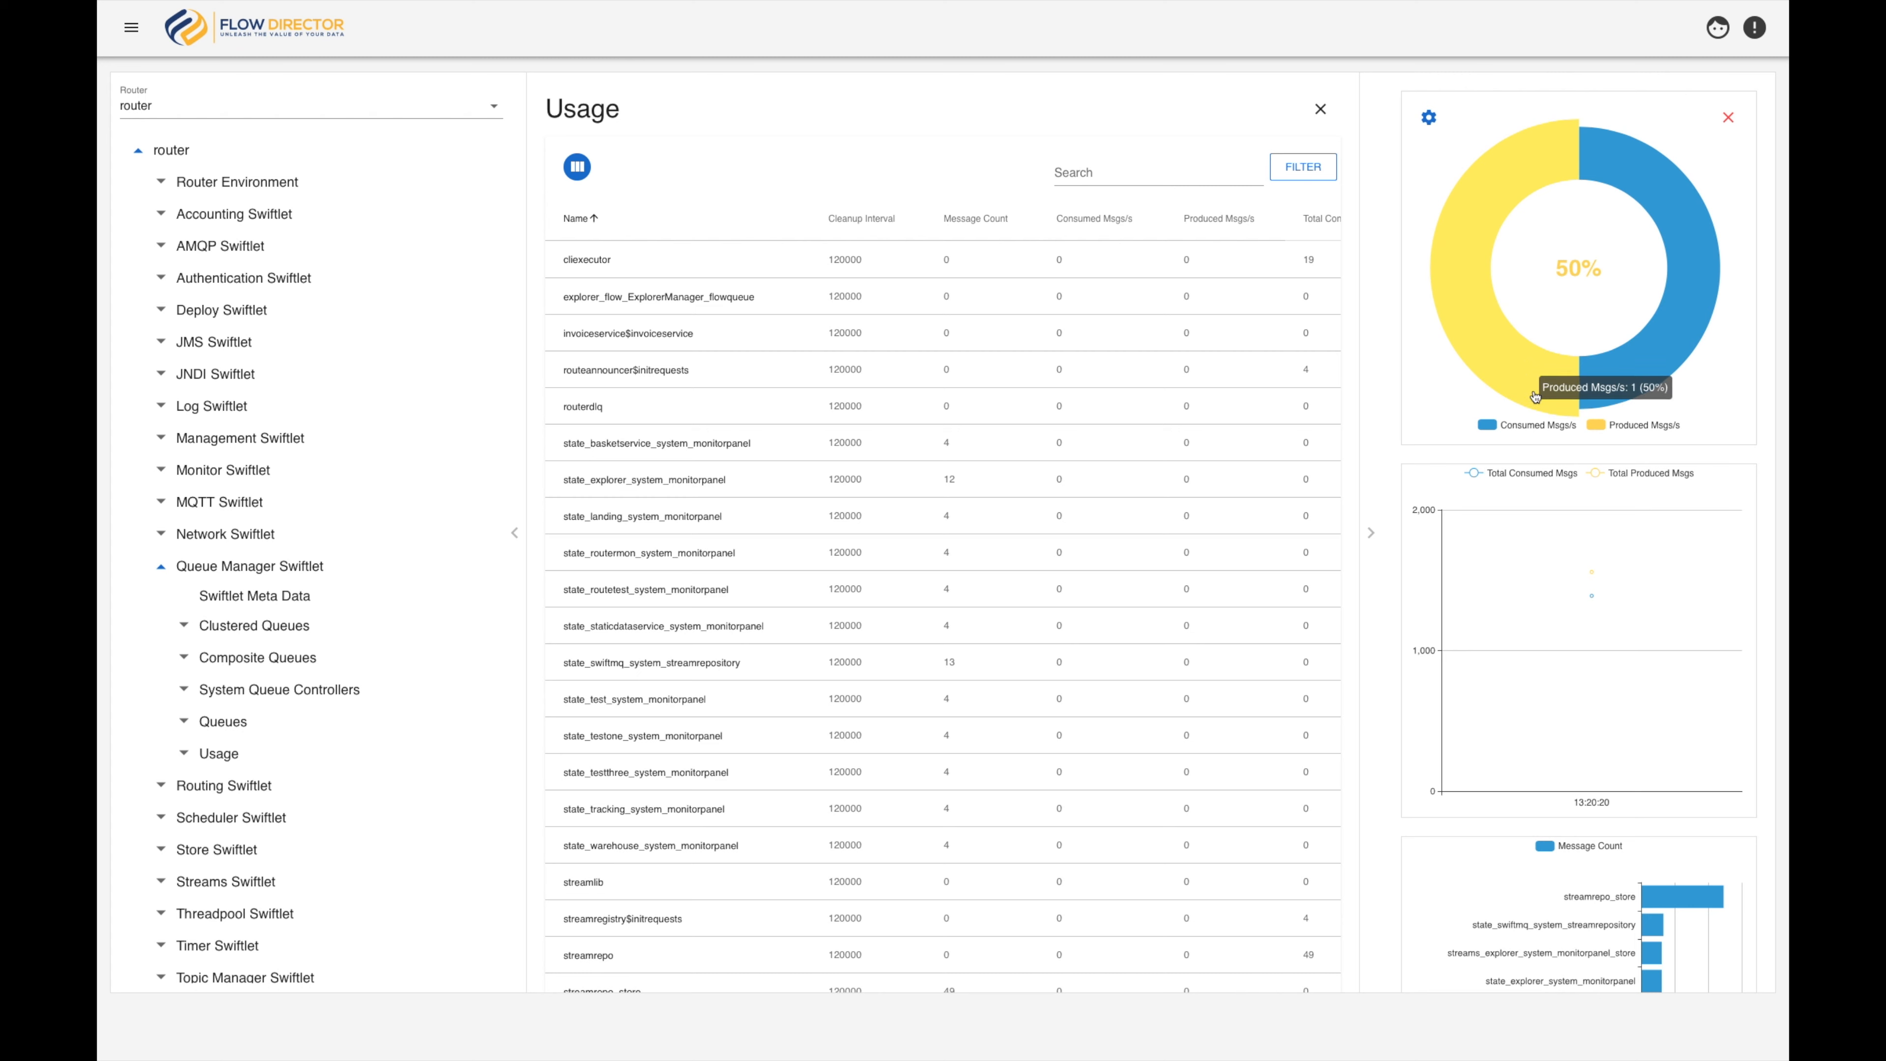
{"action": "scroll", "coordinate": [1492, 472], "scroll_direction": "down", "scroll_amount": 2}
{"action": "mouse_move", "coordinate": [1492, 472]}
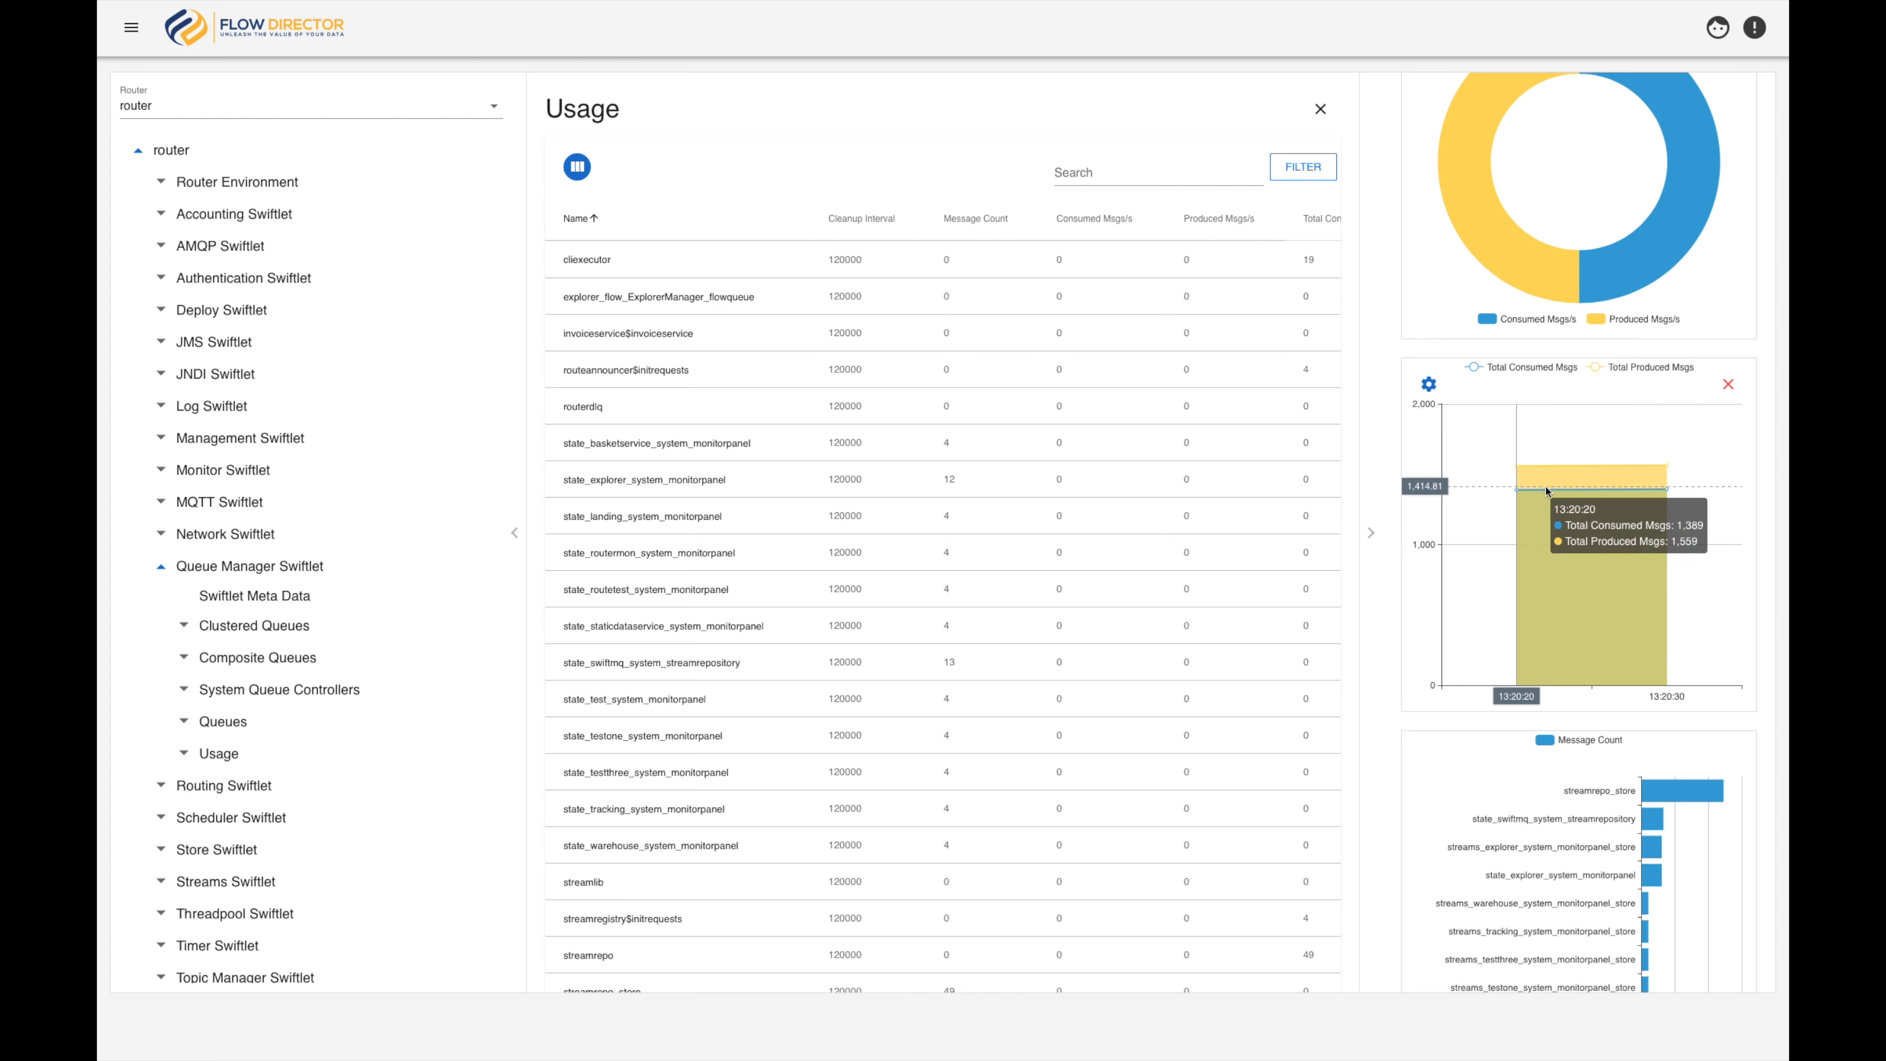
{"action": "scroll", "coordinate": [1546, 490], "scroll_direction": "down", "scroll_amount": 2}
{"action": "mouse_move", "coordinate": [1688, 710]}
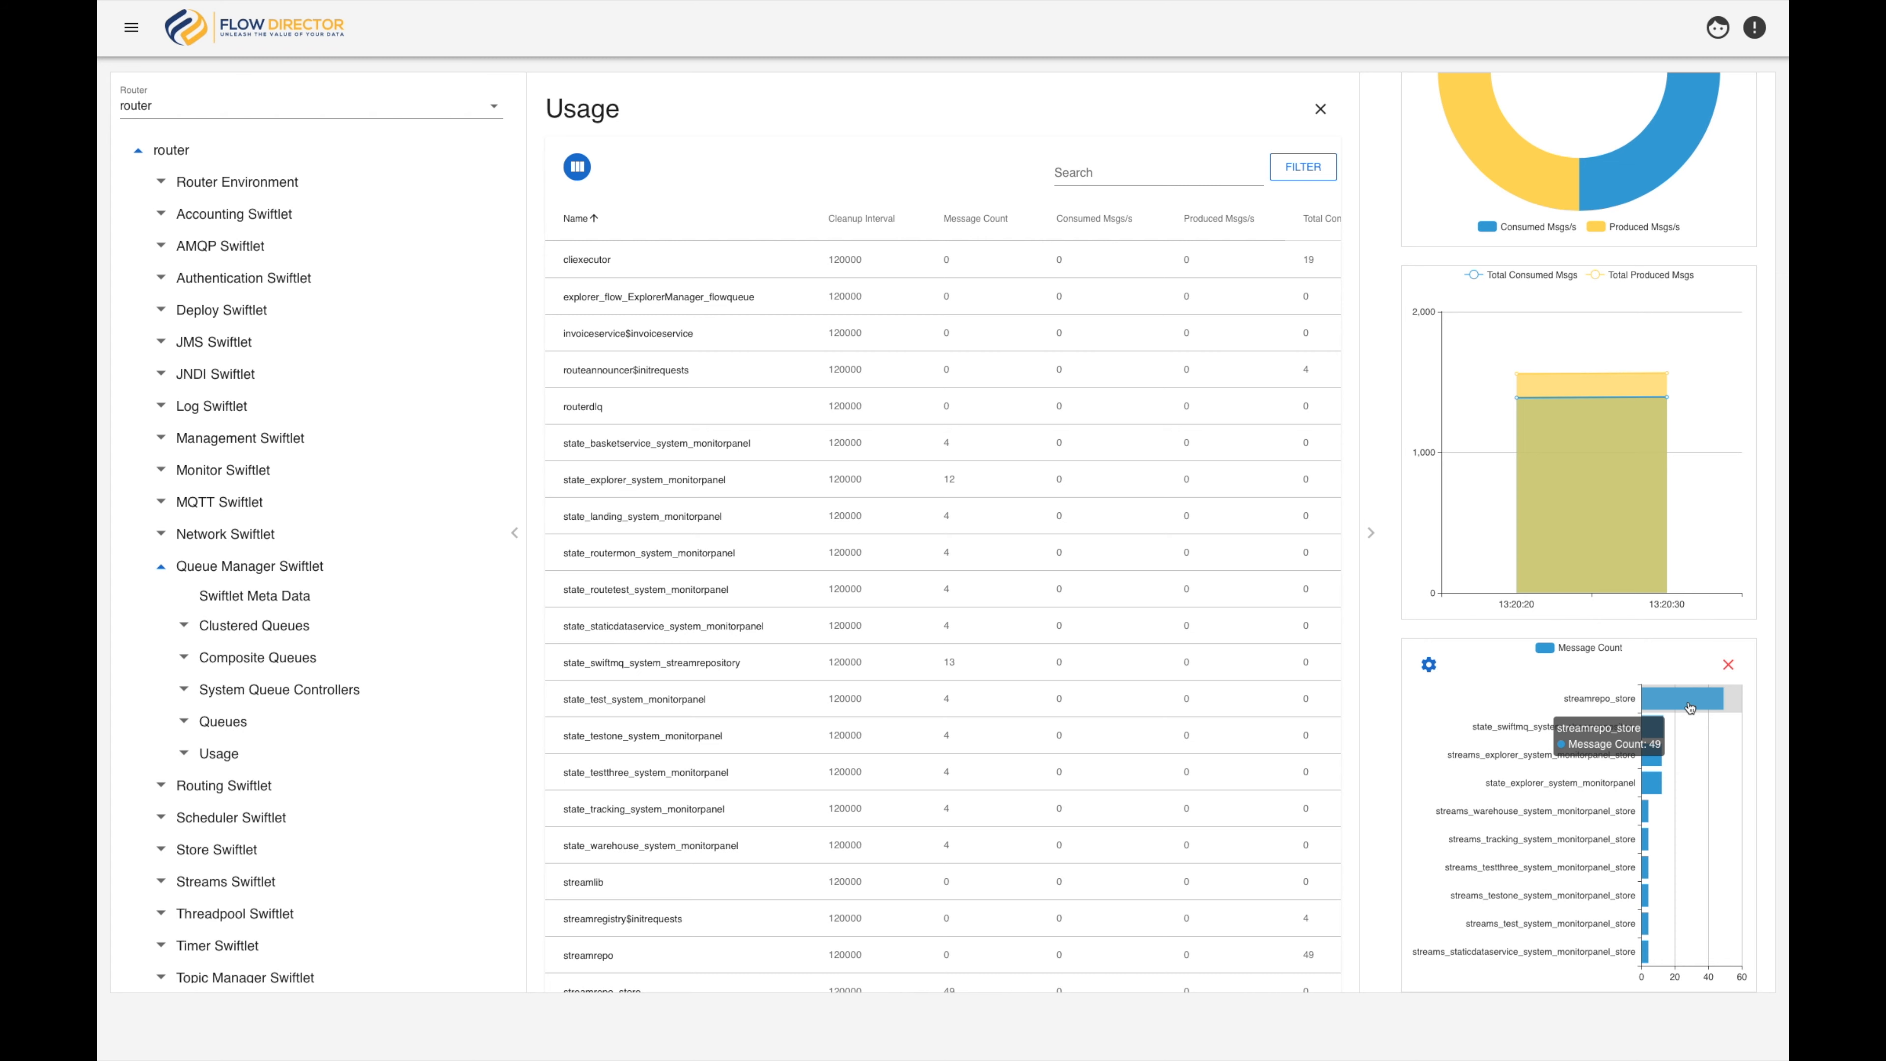
Hide the chart pane and the router tree so the Usage table fills the full width
{"action": "left_click", "coordinate": [1370, 532]}
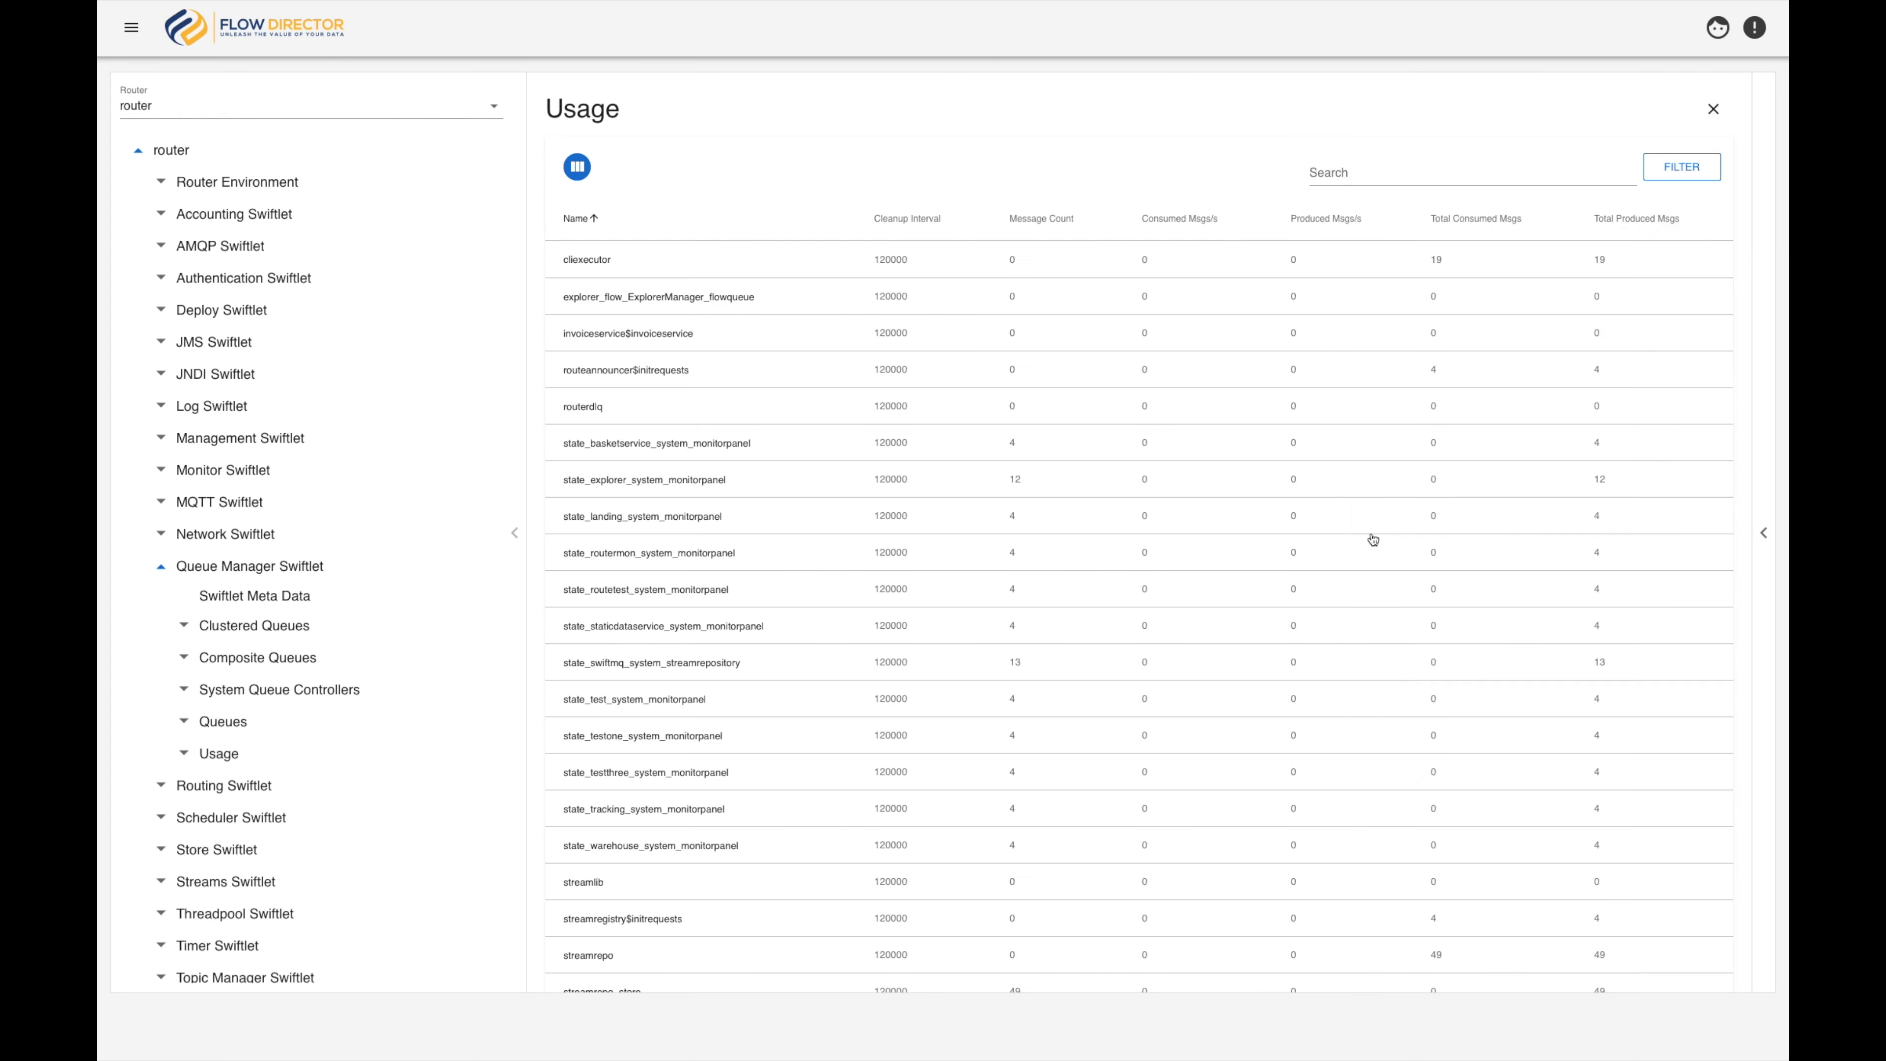
{"action": "left_click", "coordinate": [514, 533]}
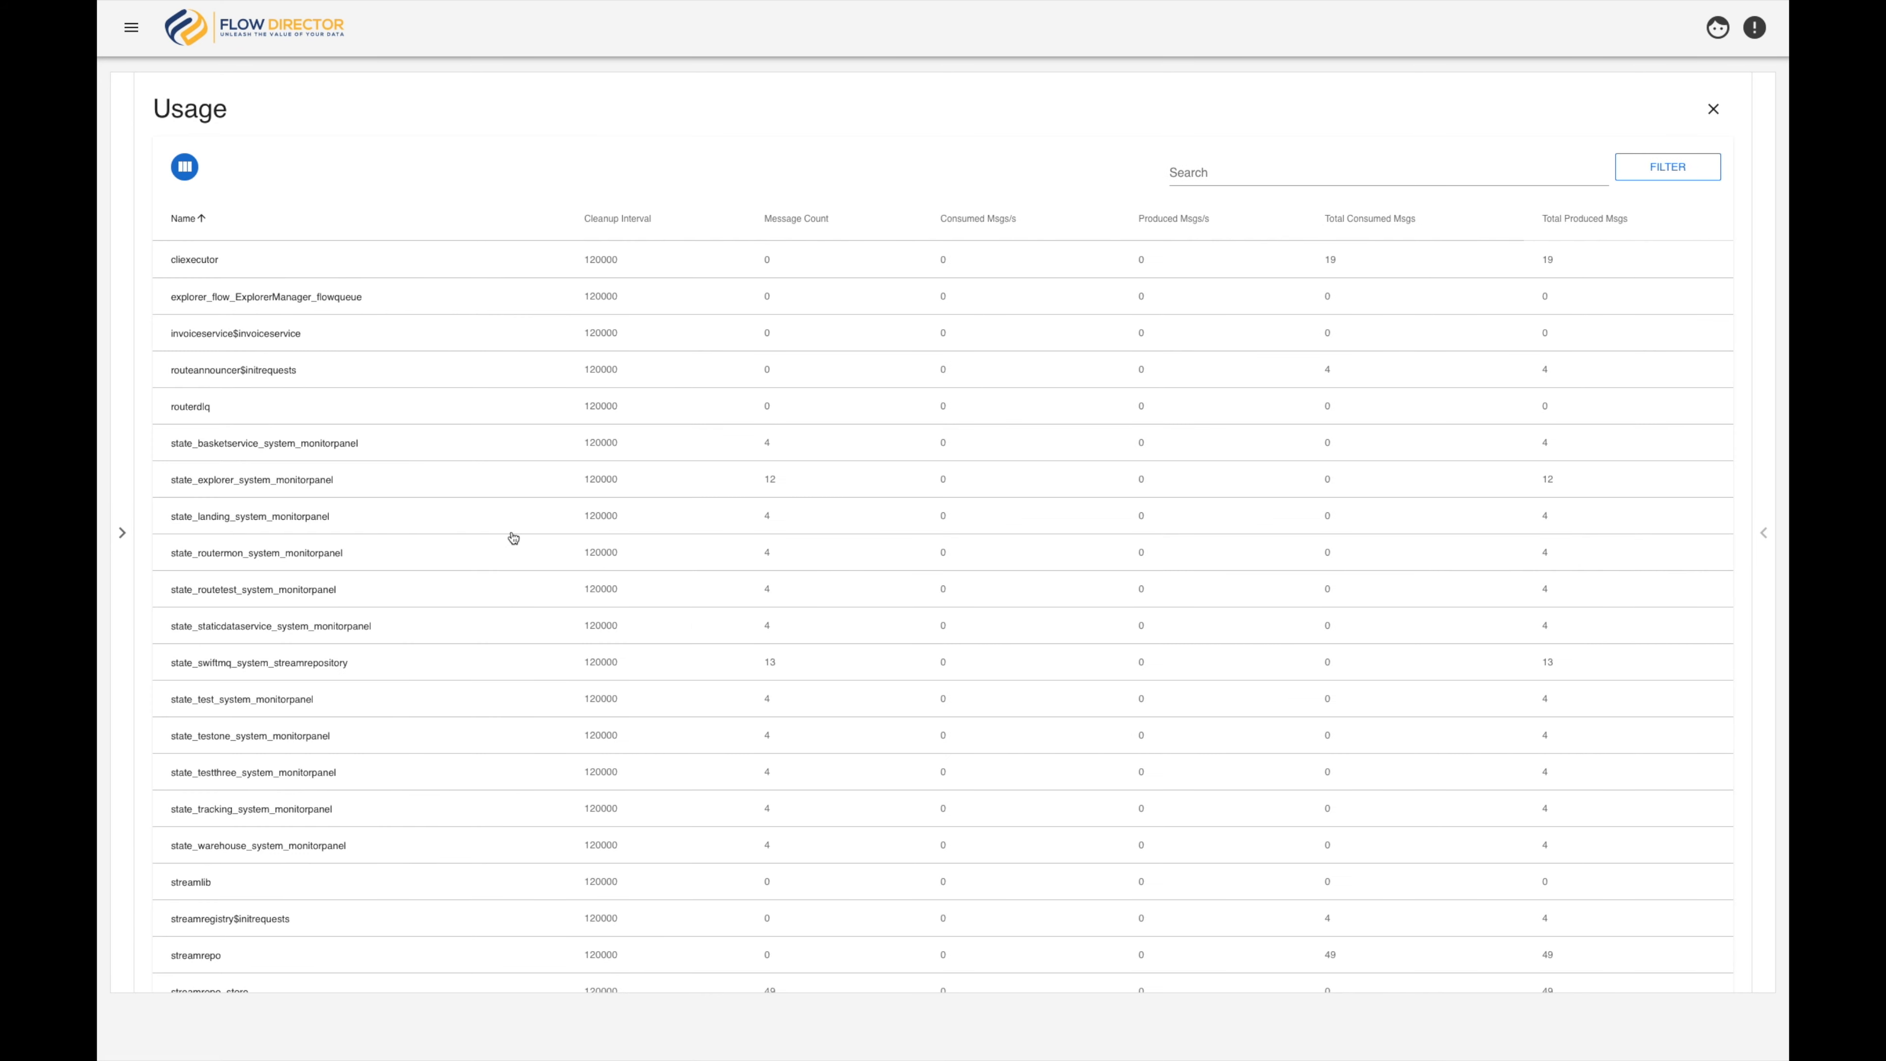